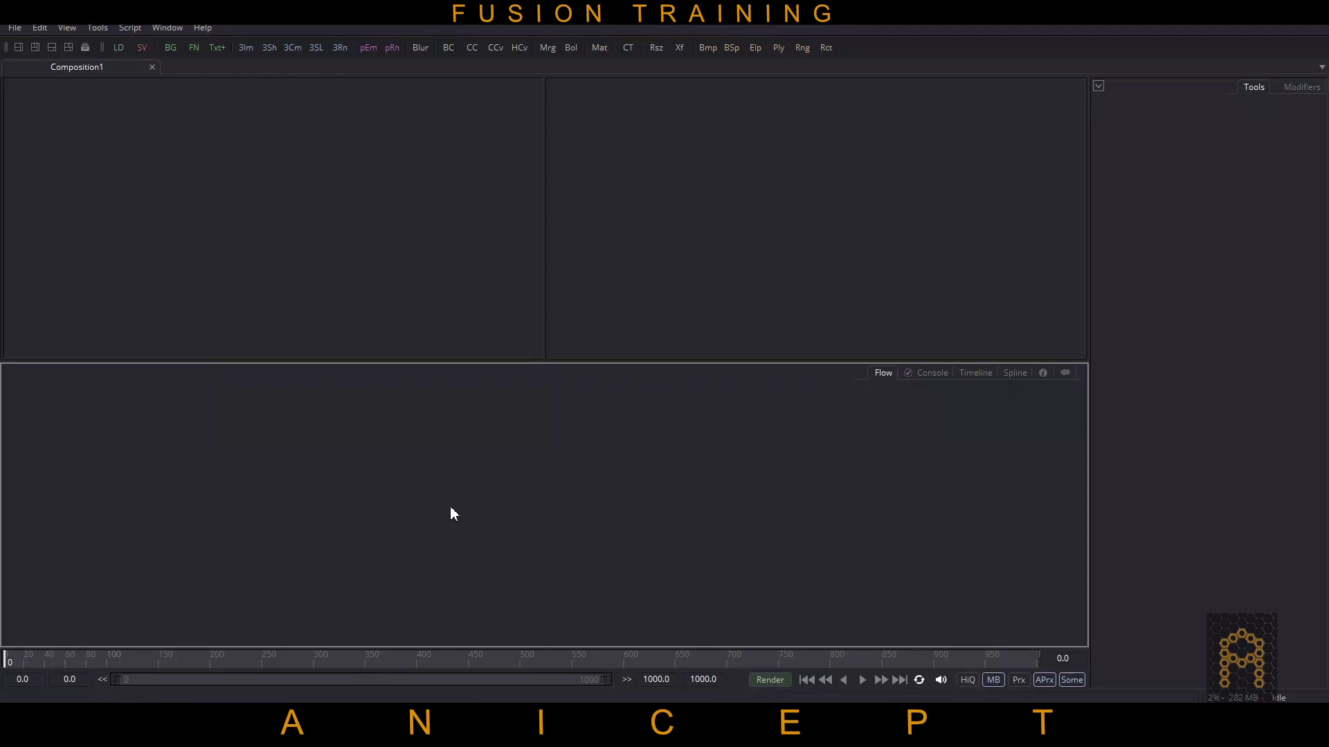
- Add a Loader for birds.jpg from the A3- Rotoscopy folder on the Desktop
{"action": "left_click", "coordinate": [119, 47]}
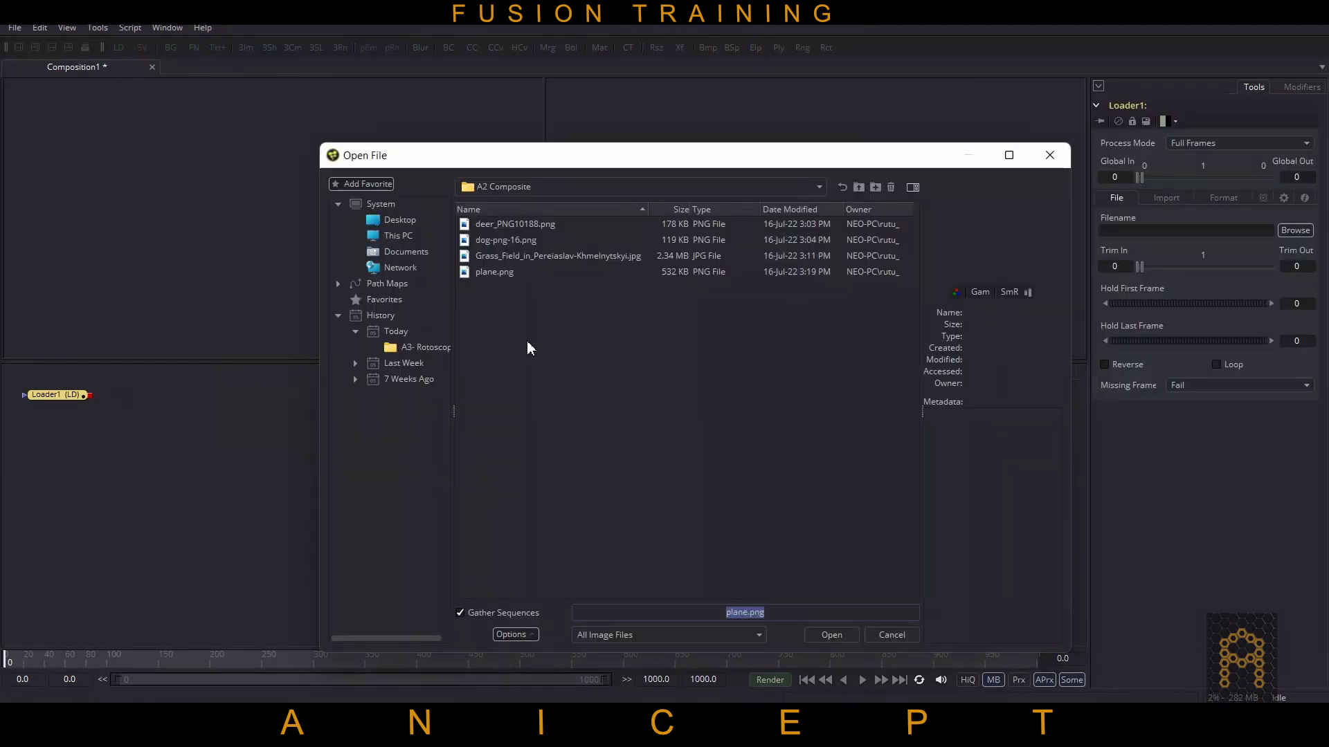
{"action": "left_click", "coordinate": [858, 187]}
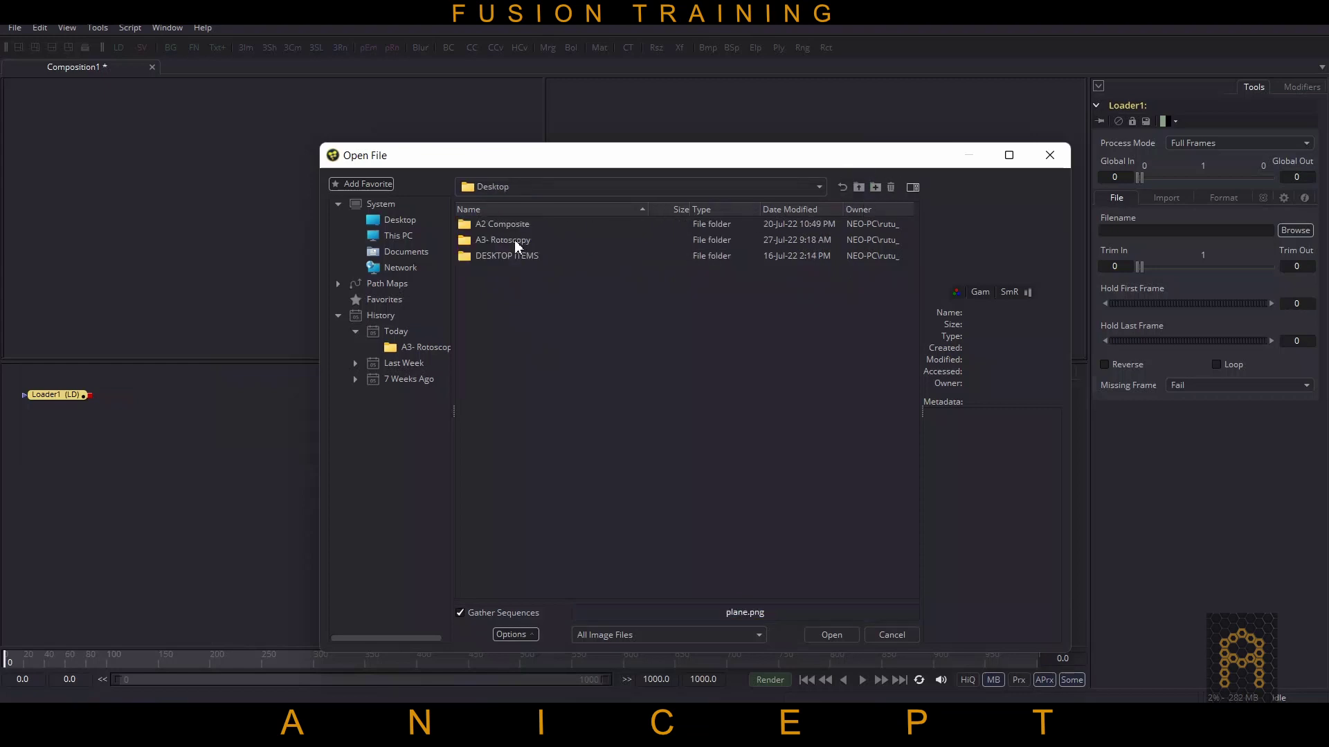
{"action": "double_click", "coordinate": [510, 242]}
{"action": "left_click", "coordinate": [503, 227]}
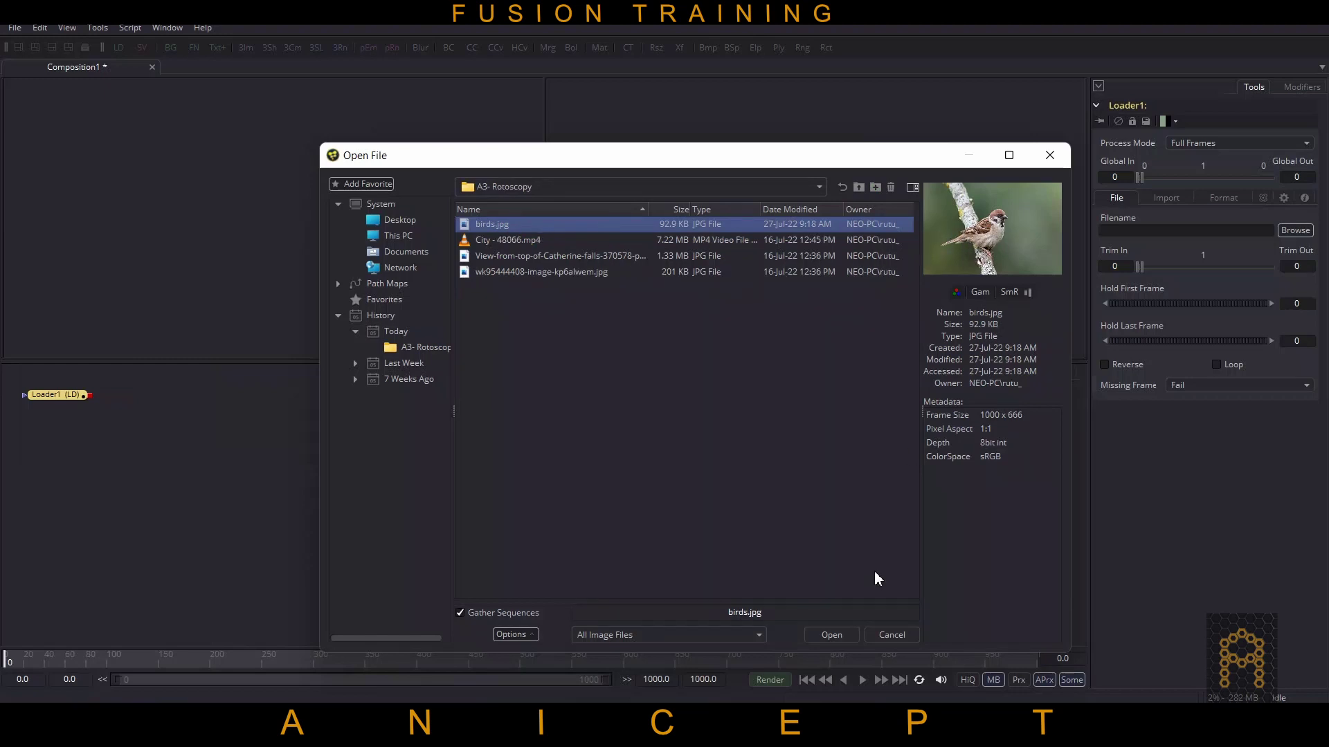
{"action": "left_click", "coordinate": [833, 637]}
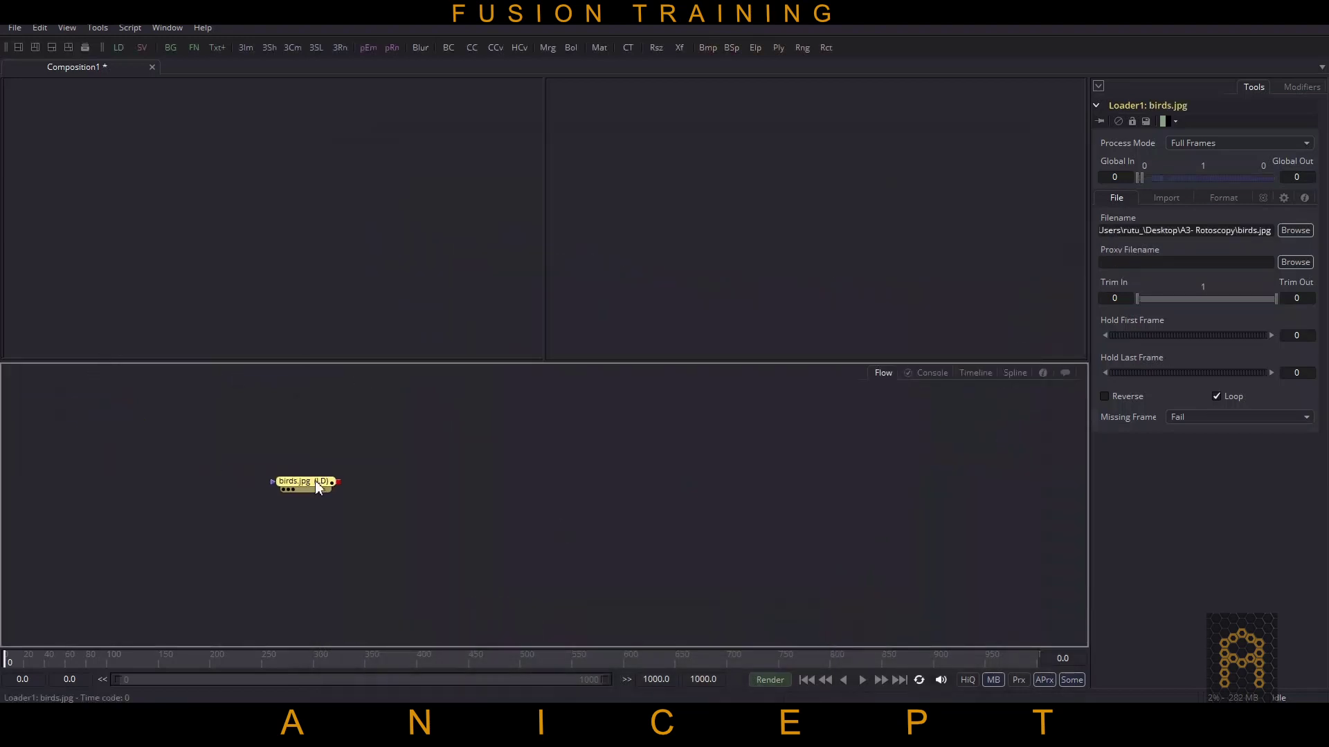
- Display the birds.jpg loader in the first viewer, fit the whole bird in view, and shift its node aside
{"action": "left_click_drag", "start_coordinate": [315, 480], "coordinate": [406, 192]}
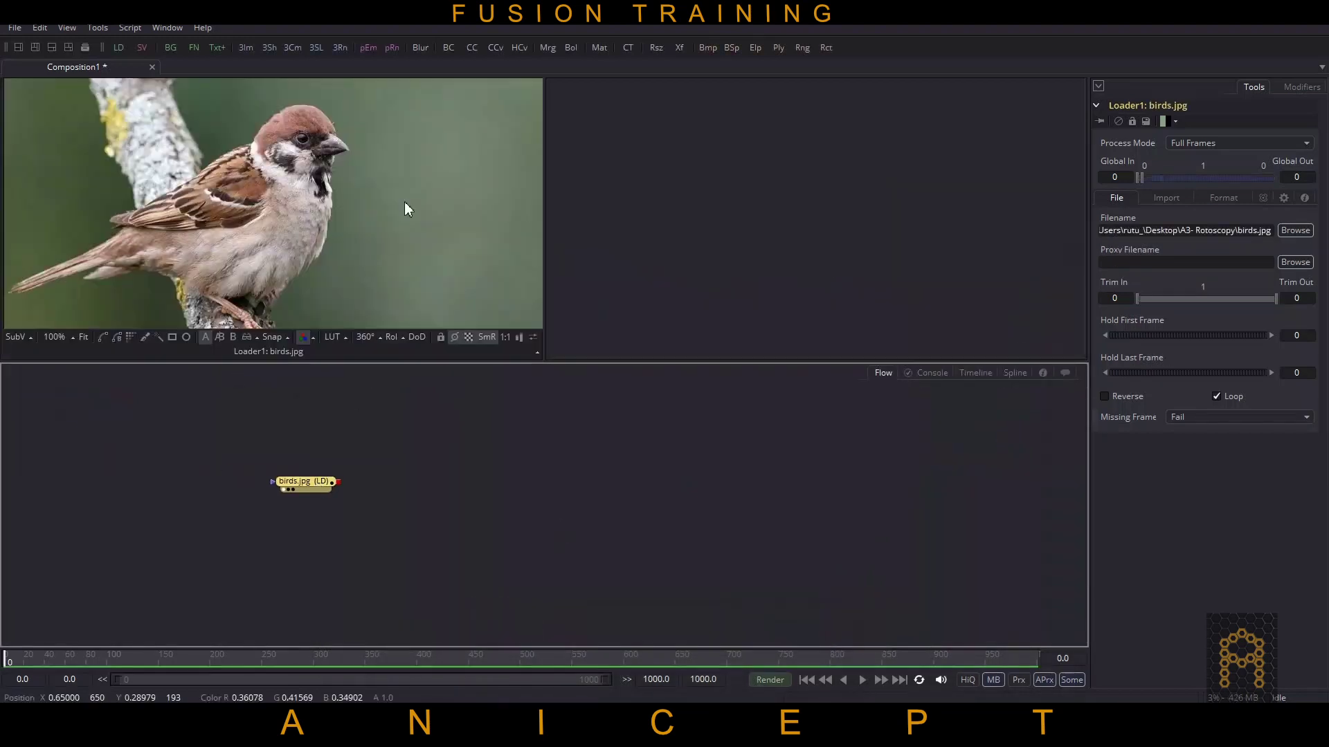
{"action": "scroll", "coordinate": [406, 192], "scroll_direction": "down", "scroll_amount": 5}
{"action": "scroll", "coordinate": [406, 192], "scroll_direction": "up", "scroll_amount": 2}
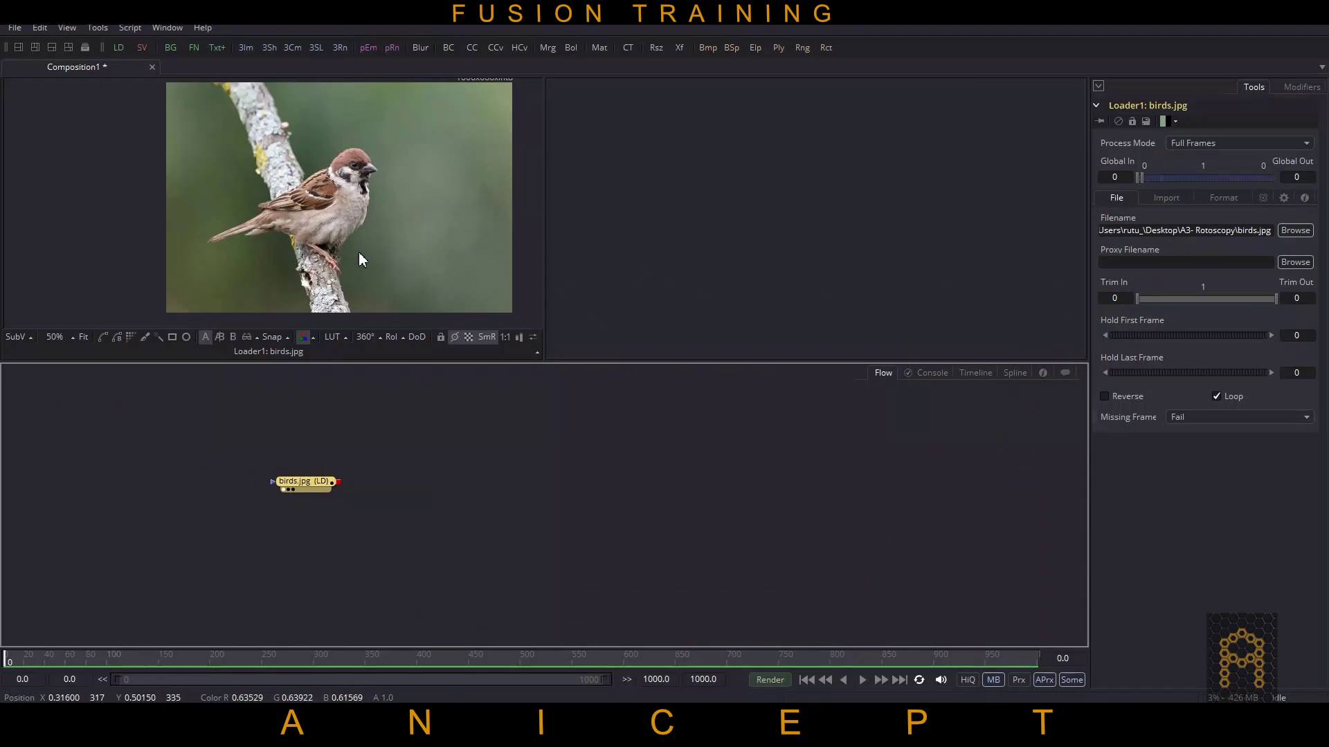
{"action": "left_click_drag", "start_coordinate": [365, 252], "coordinate": [349, 247]}
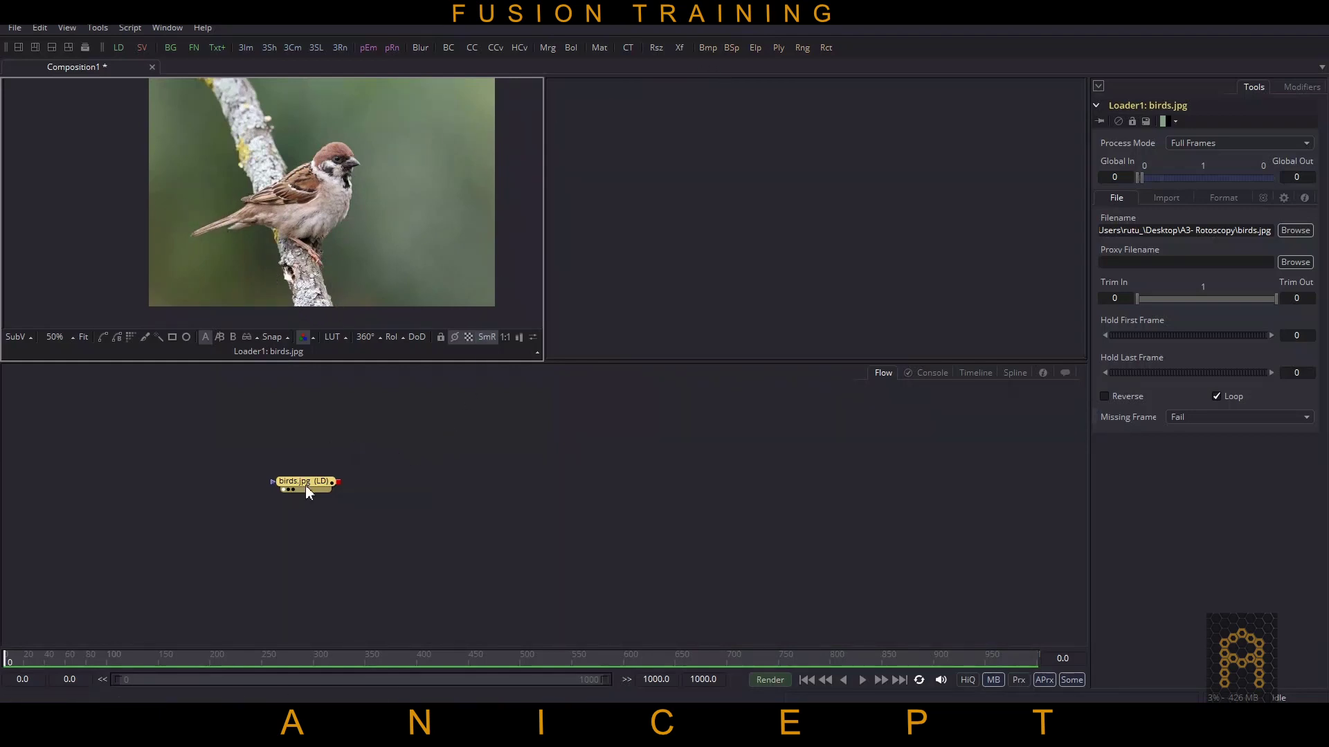
{"action": "left_click_drag", "start_coordinate": [277, 481], "coordinate": [219, 481]}
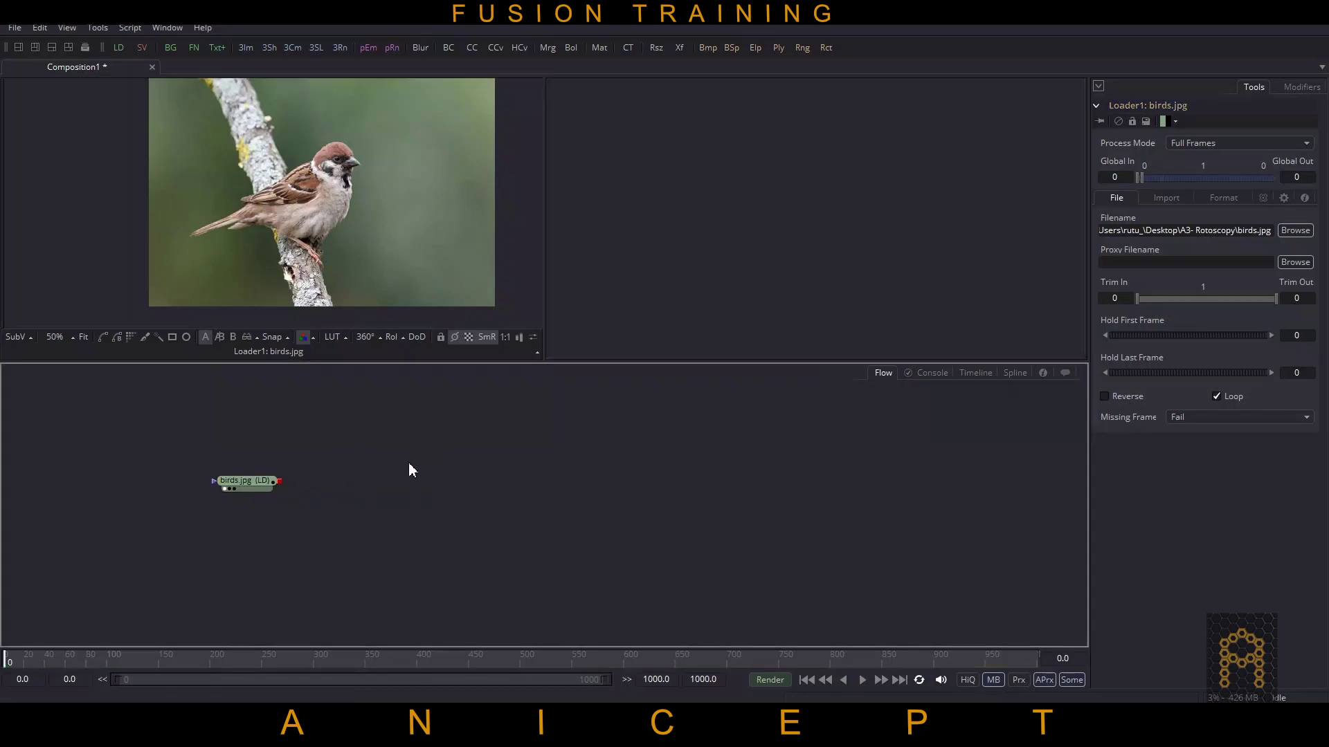
- Add a second Loader for View-from-top-of-Catherine-falls-370578-pixahive.jpg from the A3- Rotoscopy folder
{"action": "left_click", "coordinate": [117, 47]}
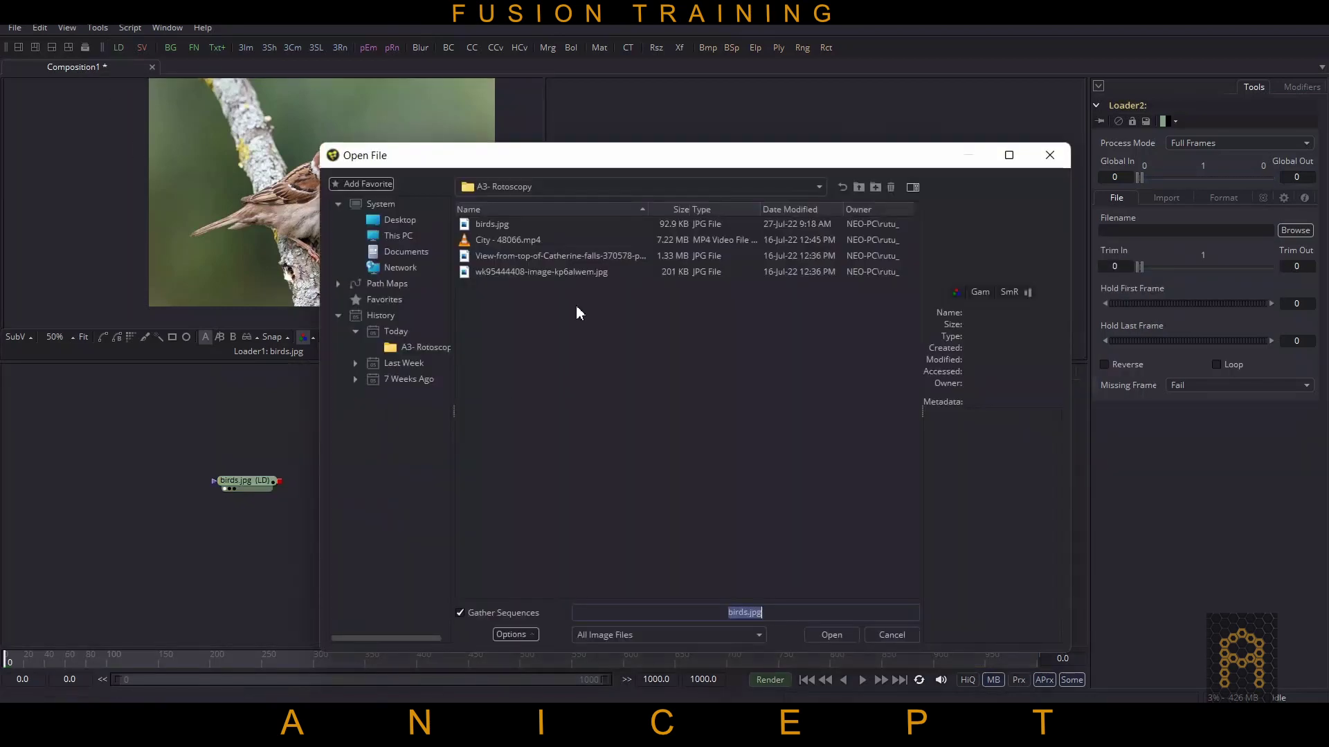
{"action": "left_click", "coordinate": [519, 258]}
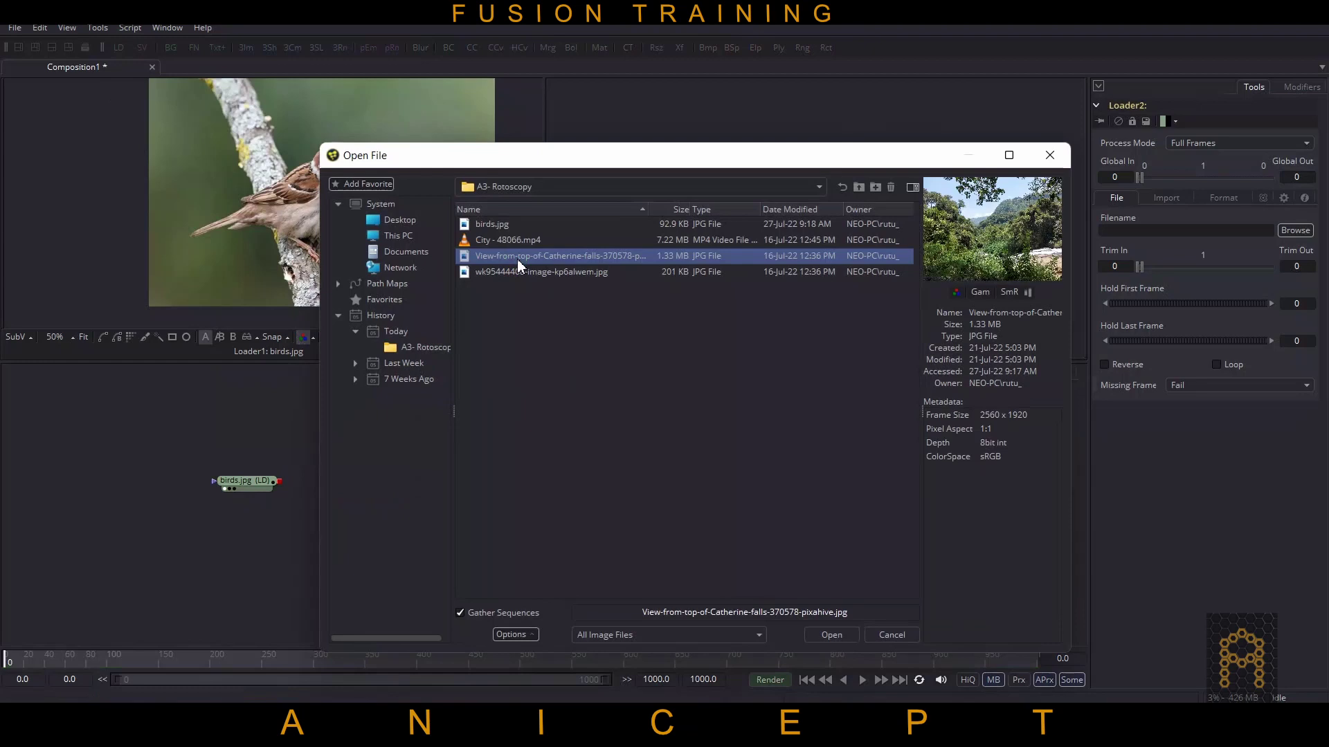
{"action": "left_click", "coordinate": [501, 273]}
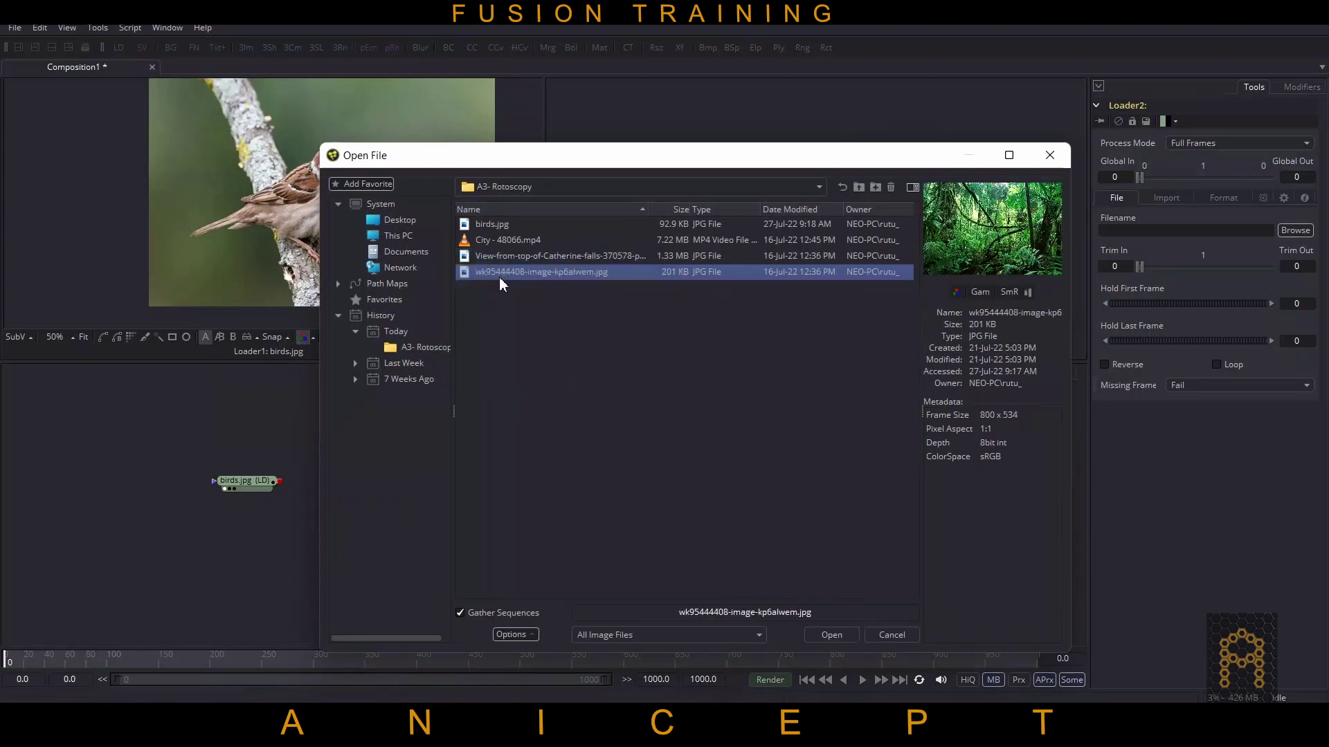
{"action": "left_click", "coordinate": [505, 257]}
{"action": "left_click", "coordinate": [834, 635]}
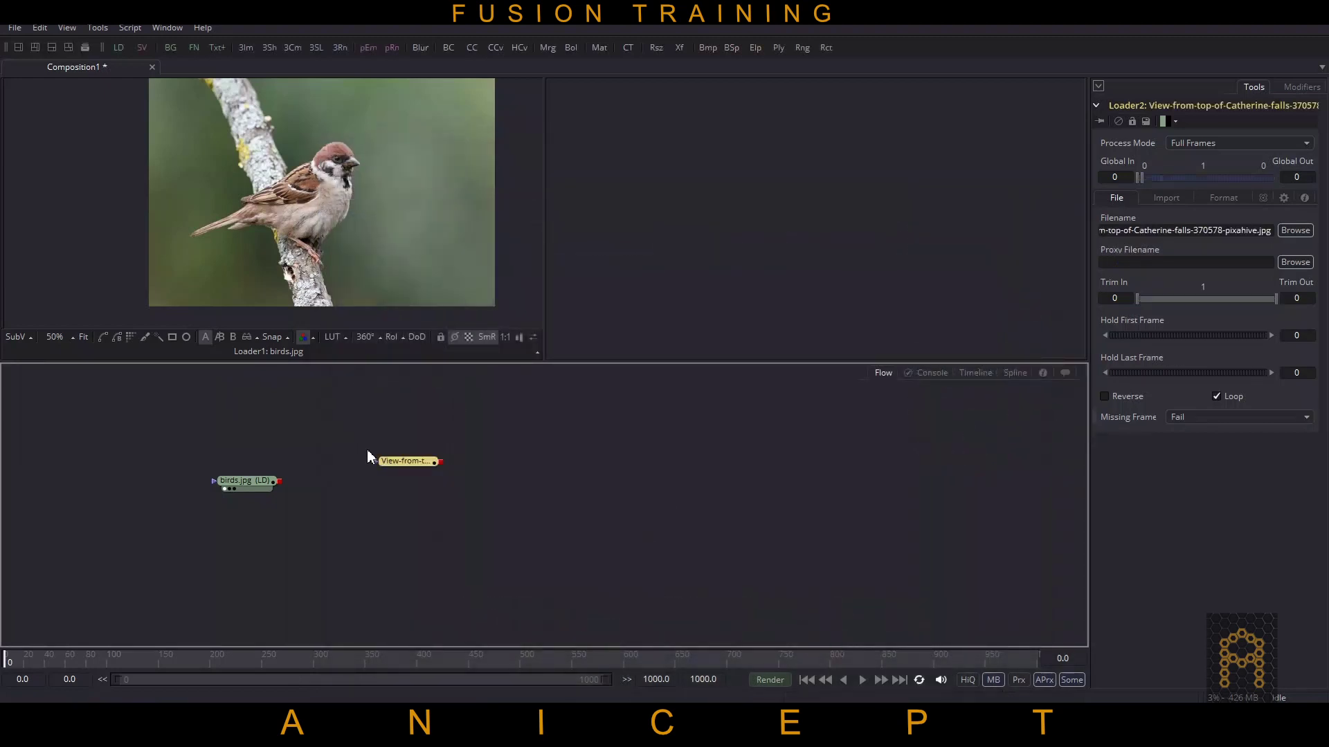
- Display the Catherine falls loader in the second viewer at 25% zoom
{"action": "left_click_drag", "start_coordinate": [396, 469], "coordinate": [445, 469]}
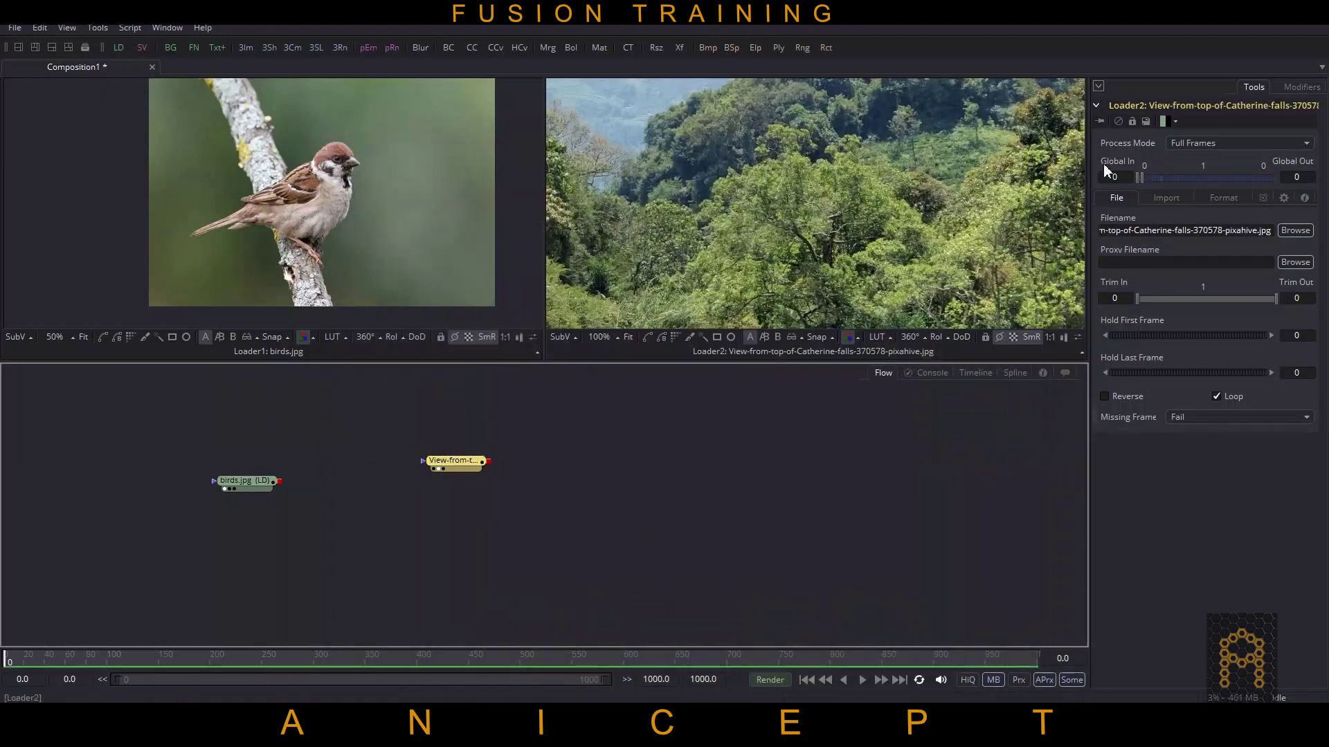
{"action": "scroll", "coordinate": [777, 137], "scroll_direction": "down", "scroll_amount": 3}
{"action": "scroll", "coordinate": [777, 137], "scroll_direction": "up", "scroll_amount": 1}
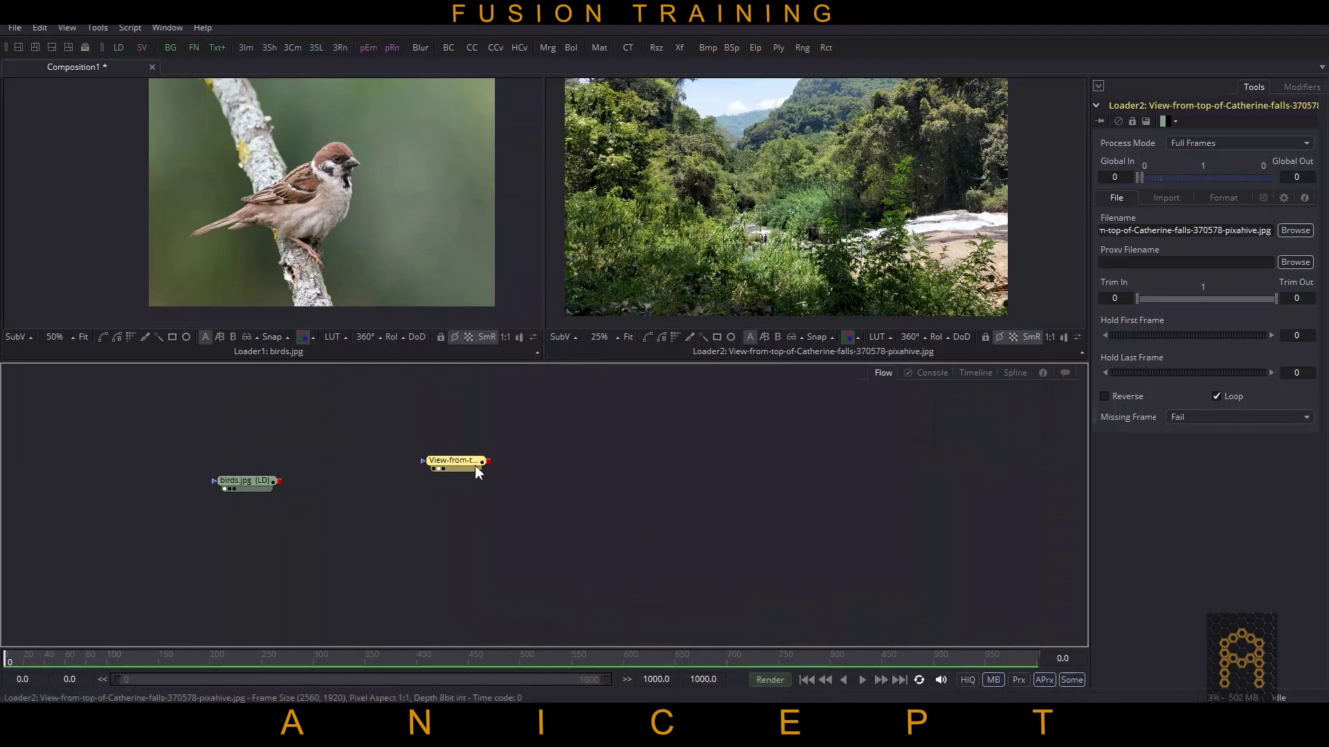
- Rearrange the flow so the Catherine falls loader sits above and to the left of the birds.jpg loader
{"action": "left_click_drag", "start_coordinate": [457, 463], "coordinate": [202, 426]}
{"action": "left_click_drag", "start_coordinate": [270, 483], "coordinate": [336, 476]}
{"action": "scroll", "coordinate": [342, 471], "scroll_direction": "up", "scroll_amount": 2}
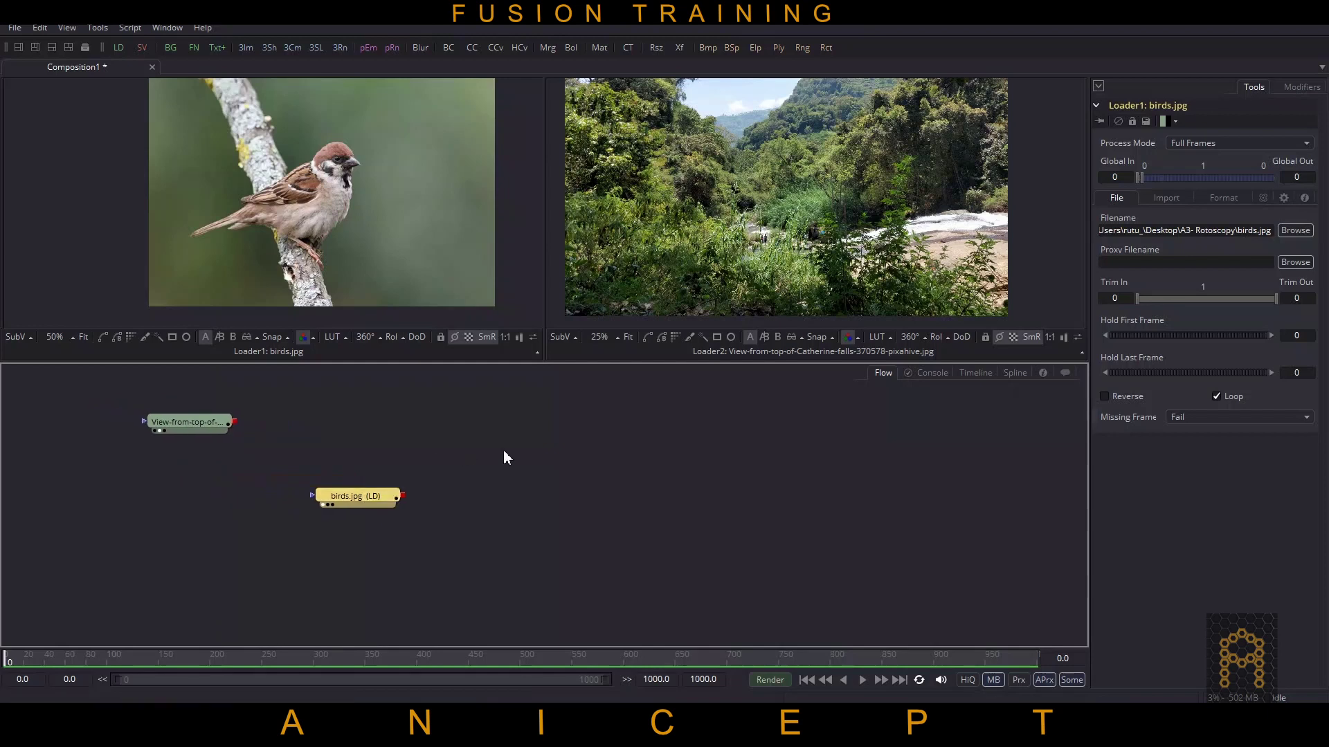
{"action": "left_click", "coordinate": [533, 454]}
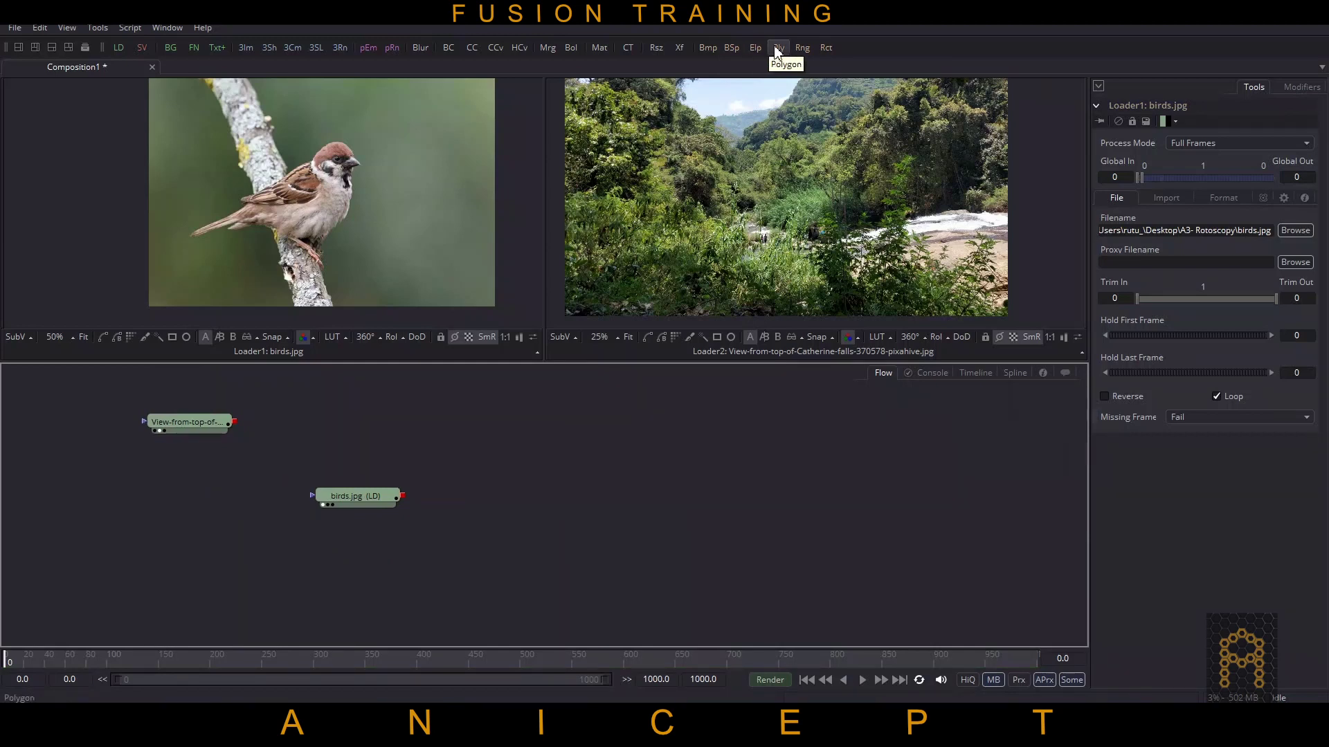
{"action": "left_click_drag", "start_coordinate": [359, 505], "coordinate": [388, 521]}
- Try outlining the bird roughly with a closed Polygon mask, and delete that mask node
{"action": "left_click", "coordinate": [581, 510]}
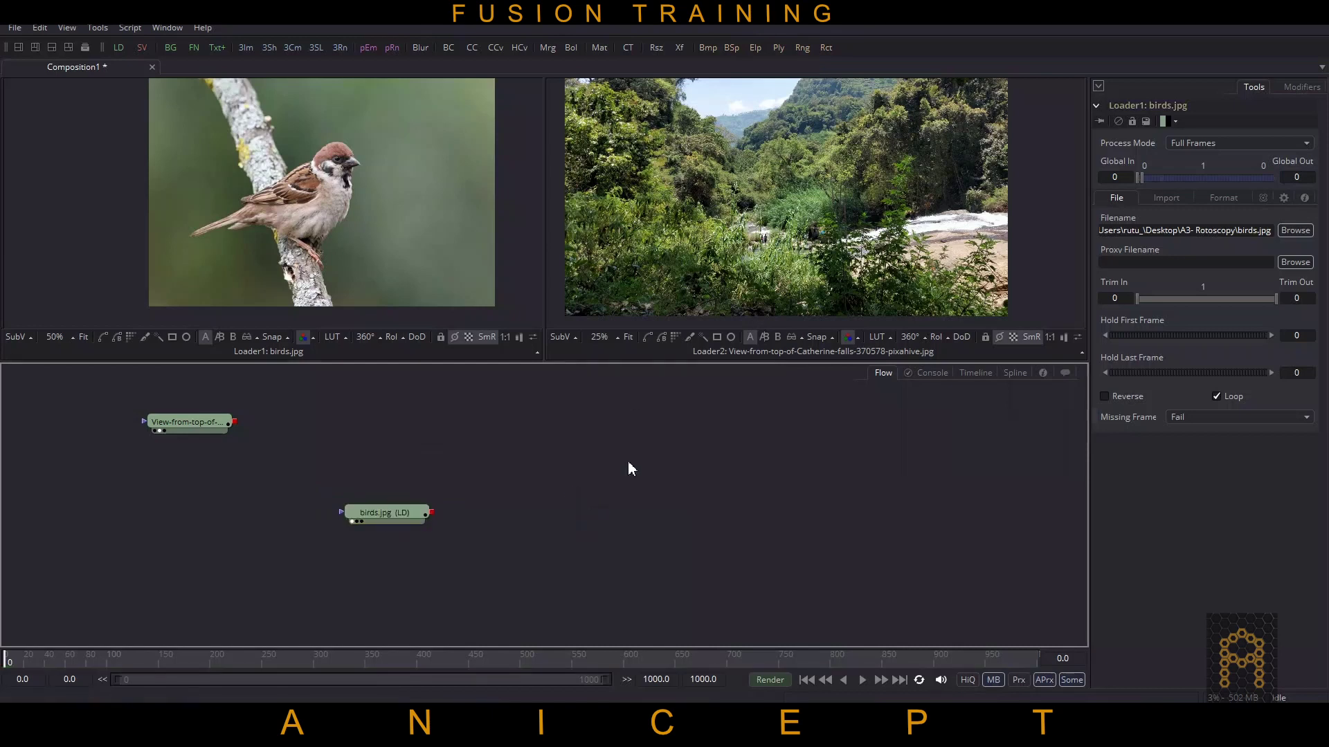
{"action": "left_click", "coordinate": [779, 48]}
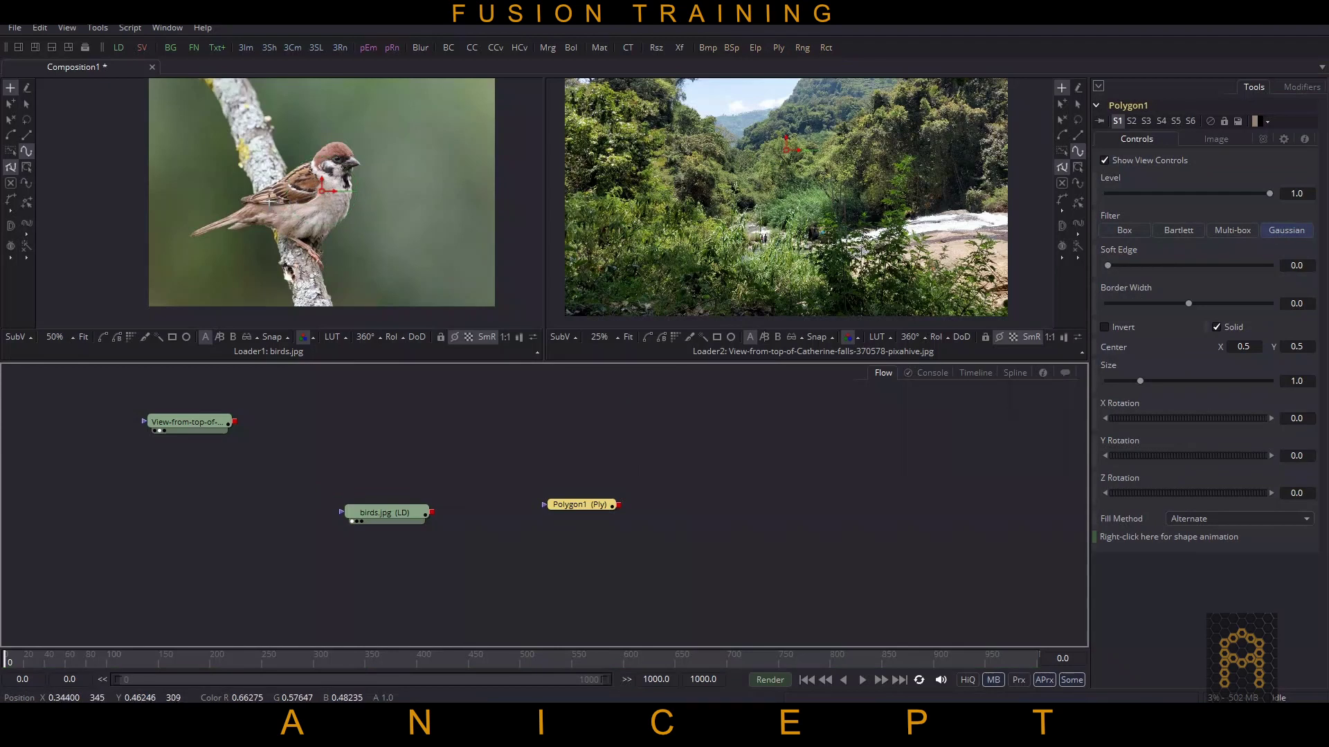
{"action": "left_click", "coordinate": [267, 198]}
{"action": "left_click", "coordinate": [288, 240]}
{"action": "left_click", "coordinate": [380, 251]}
{"action": "left_click", "coordinate": [381, 201]}
{"action": "left_click", "coordinate": [362, 172]}
{"action": "left_click", "coordinate": [350, 158]}
{"action": "left_click", "coordinate": [299, 140]}
{"action": "left_click", "coordinate": [249, 145]}
{"action": "left_click", "coordinate": [219, 190]}
{"action": "left_click", "coordinate": [219, 240]}
{"action": "left_click", "coordinate": [260, 249]}
{"action": "left_click", "coordinate": [250, 220]}
{"action": "left_click", "coordinate": [266, 200]}
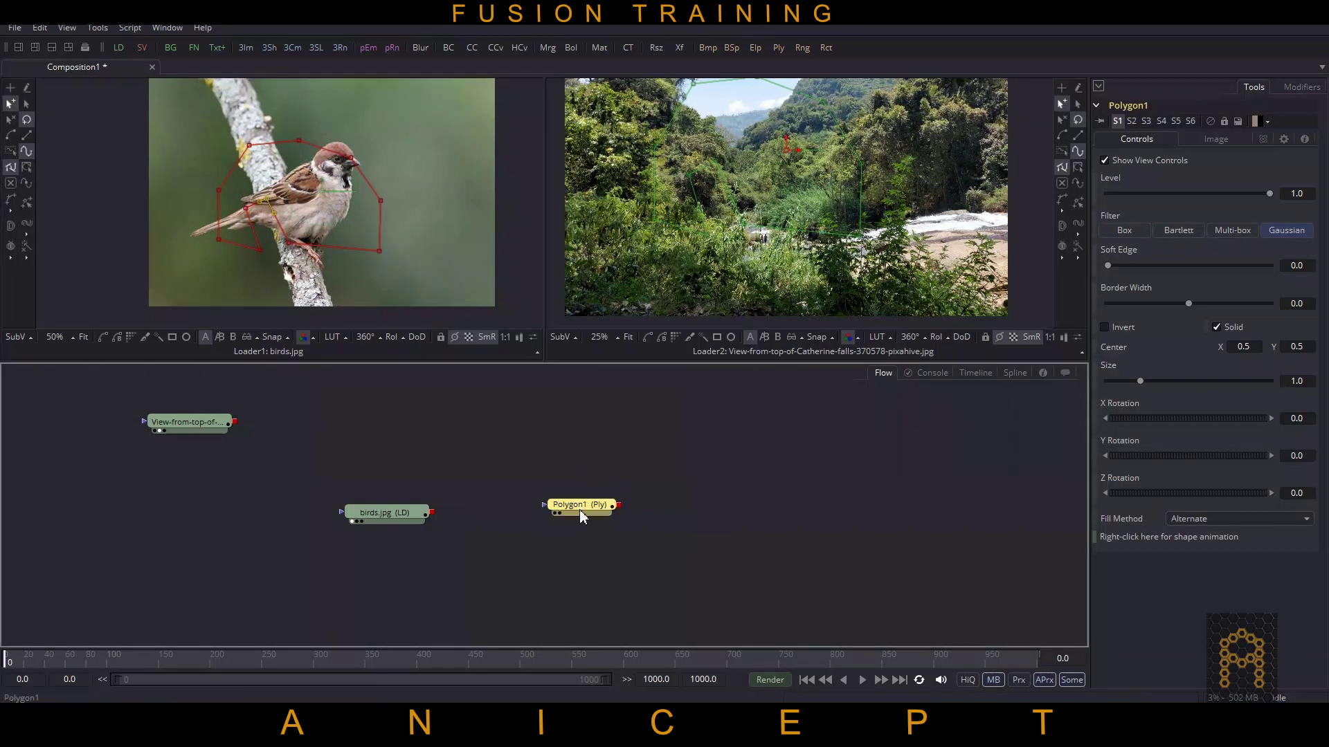
{"action": "key", "text": "Delete"}
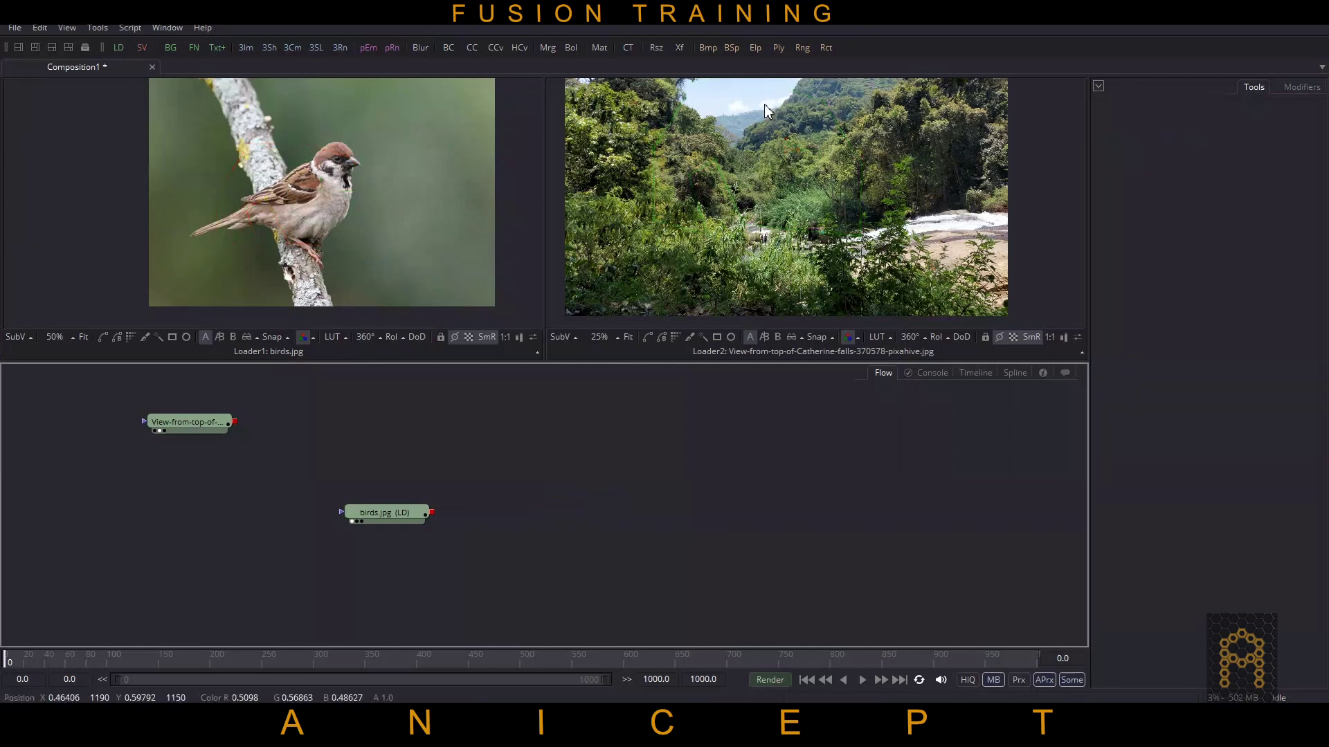
- Add a BSpline mask above the birds.jpg loader and start tracing the bird's outline along the top of its head
{"action": "left_click", "coordinate": [731, 49]}
{"action": "left_click", "coordinate": [587, 509]}
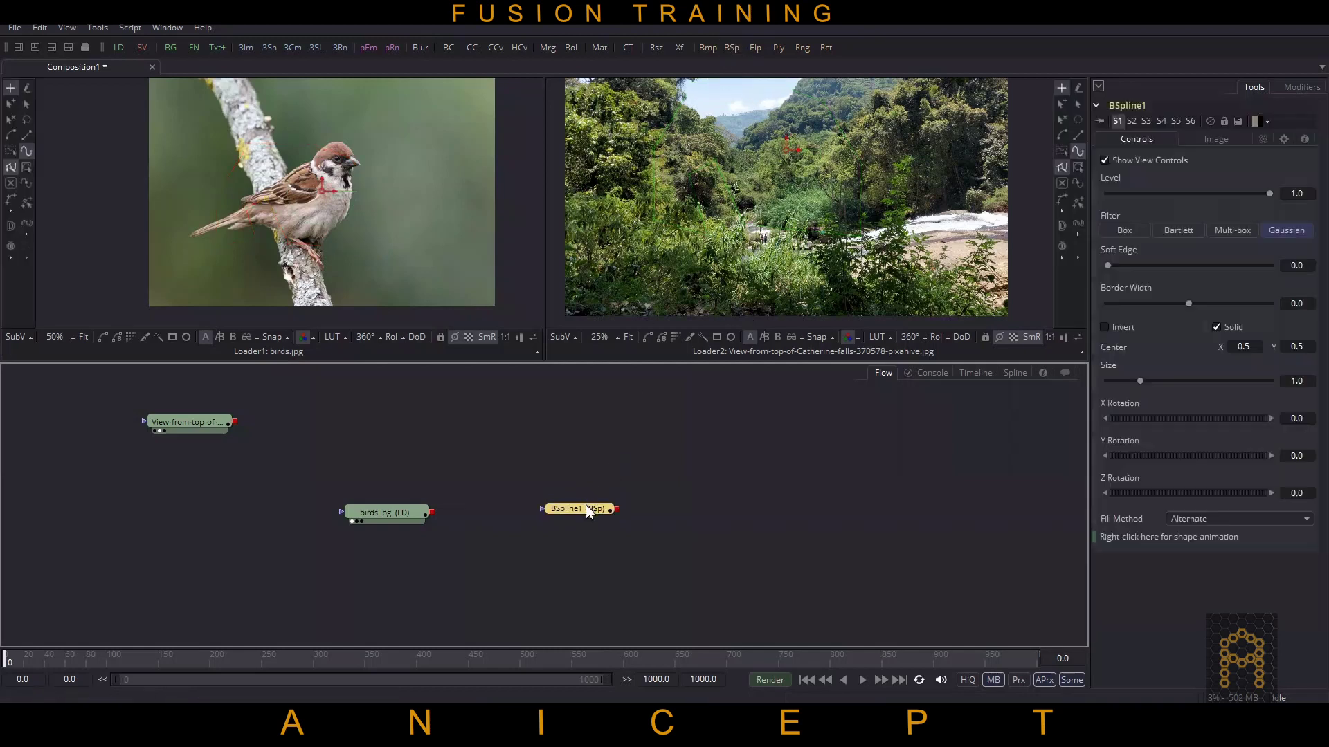
{"action": "scroll", "coordinate": [282, 129], "scroll_direction": "up", "scroll_amount": 5}
{"action": "scroll", "coordinate": [299, 193], "scroll_direction": "up", "scroll_amount": 4}
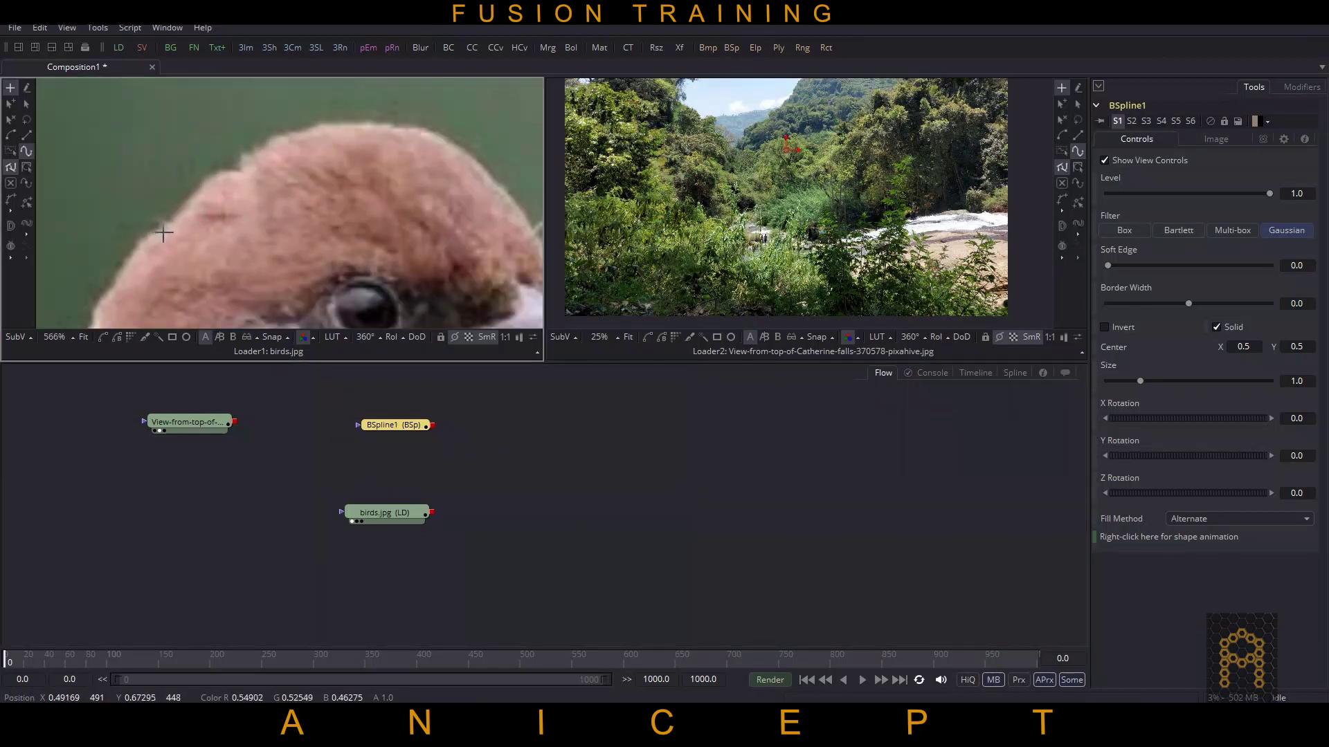
{"action": "left_click", "coordinate": [224, 171]}
{"action": "left_click", "coordinate": [325, 127]}
{"action": "left_click", "coordinate": [418, 128]}
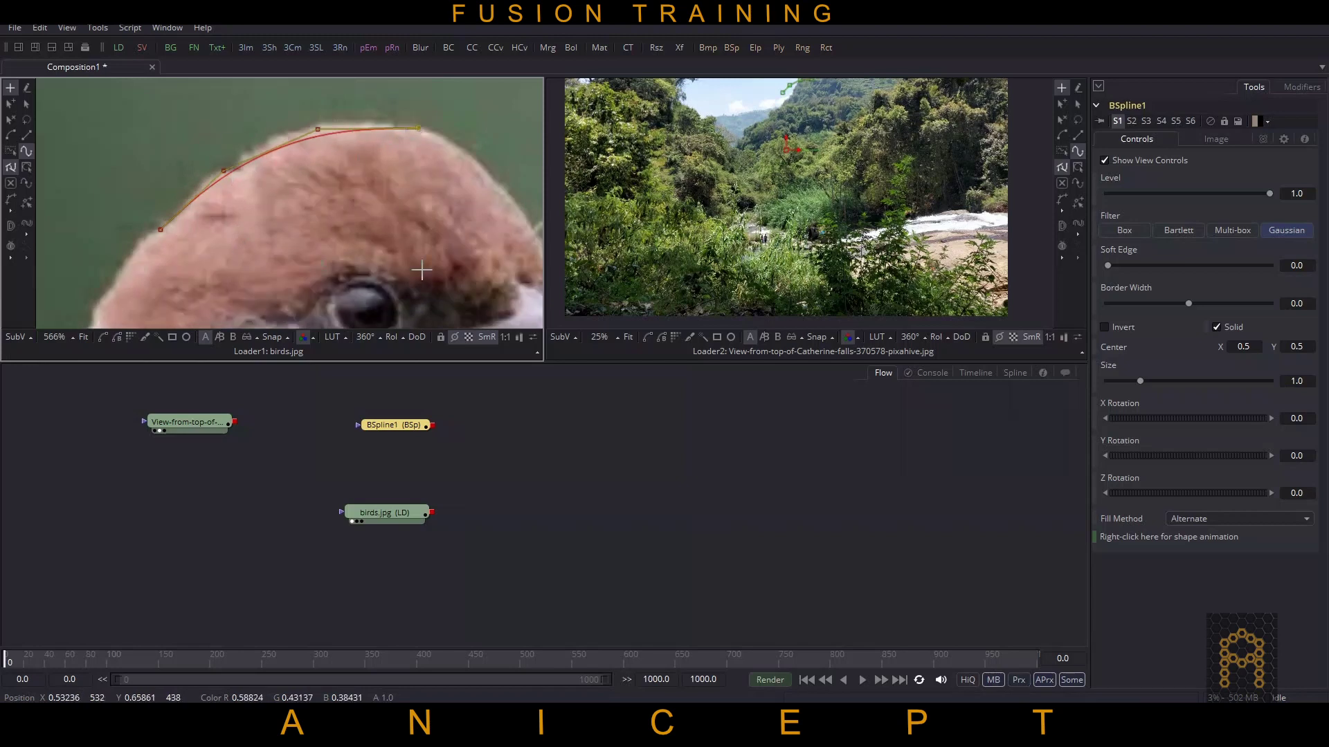
{"action": "left_click_drag", "start_coordinate": [428, 259], "coordinate": [291, 230]}
{"action": "left_click", "coordinate": [357, 148]}
{"action": "left_click", "coordinate": [412, 222]}
- Continue the BSpline outline down the forehead, around the beak tip and back along the beak's underside
{"action": "scroll", "coordinate": [387, 207], "scroll_direction": "down", "scroll_amount": 3}
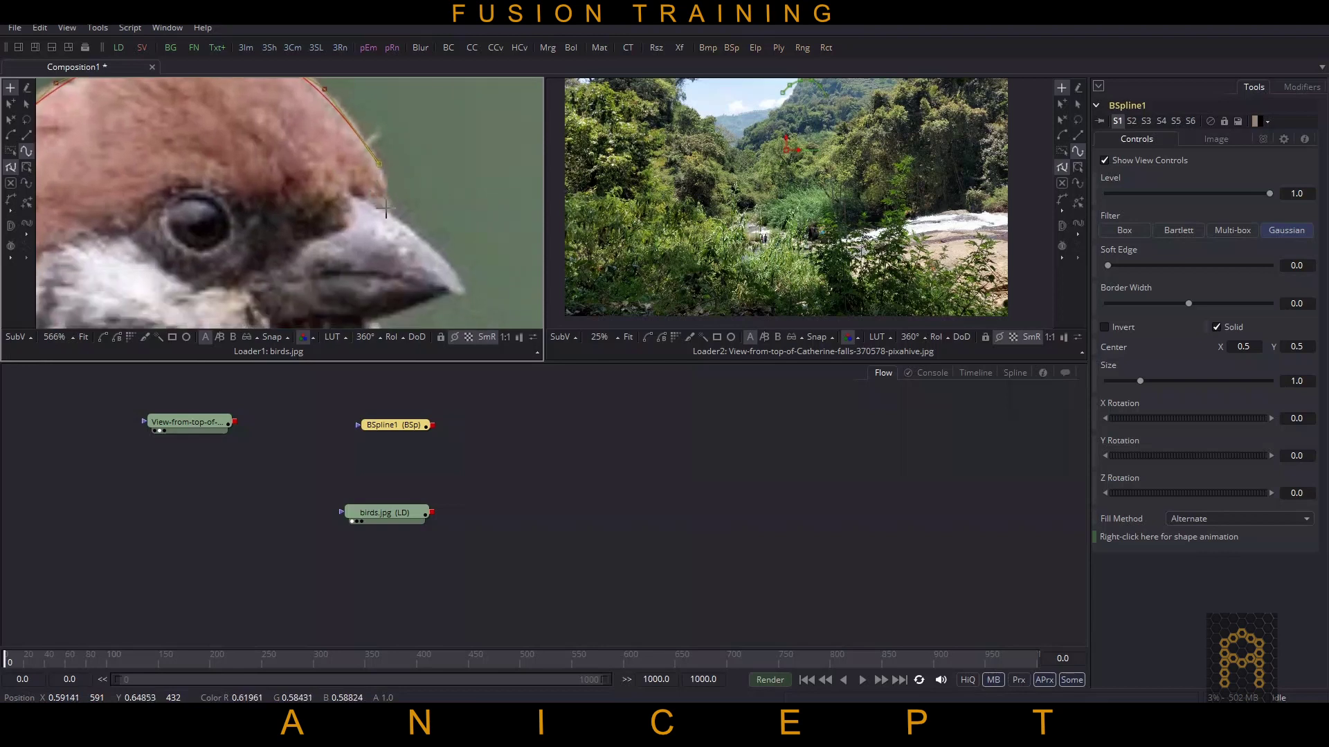
{"action": "left_click", "coordinate": [388, 193]}
{"action": "left_click", "coordinate": [391, 214]}
{"action": "left_click_drag", "start_coordinate": [443, 272], "coordinate": [351, 189]}
{"action": "left_click", "coordinate": [354, 176]}
{"action": "left_click", "coordinate": [374, 211]}
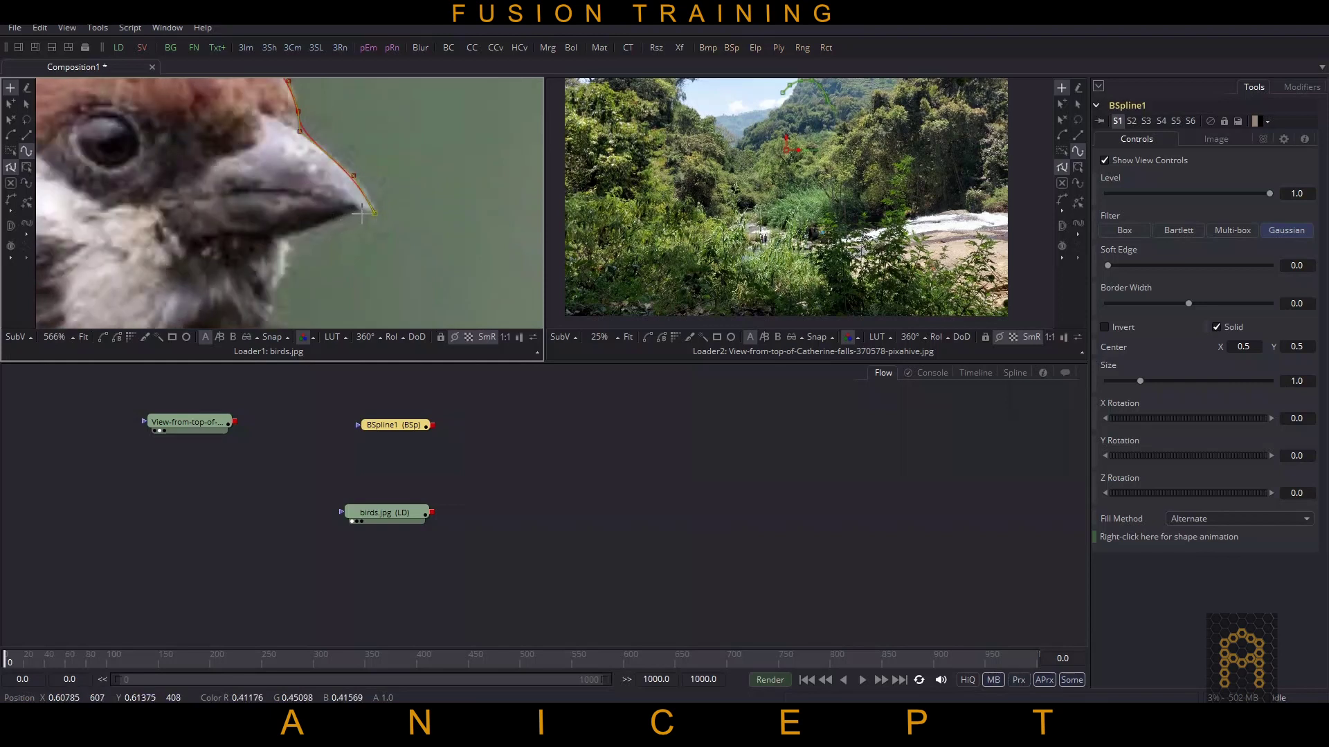
{"action": "left_click", "coordinate": [360, 211]}
{"action": "left_click", "coordinate": [321, 230]}
{"action": "left_click", "coordinate": [284, 241]}
- Extend the BSpline outline from under the beak down the edge of the bird's throat
{"action": "left_click_drag", "start_coordinate": [313, 275], "coordinate": [367, 193]}
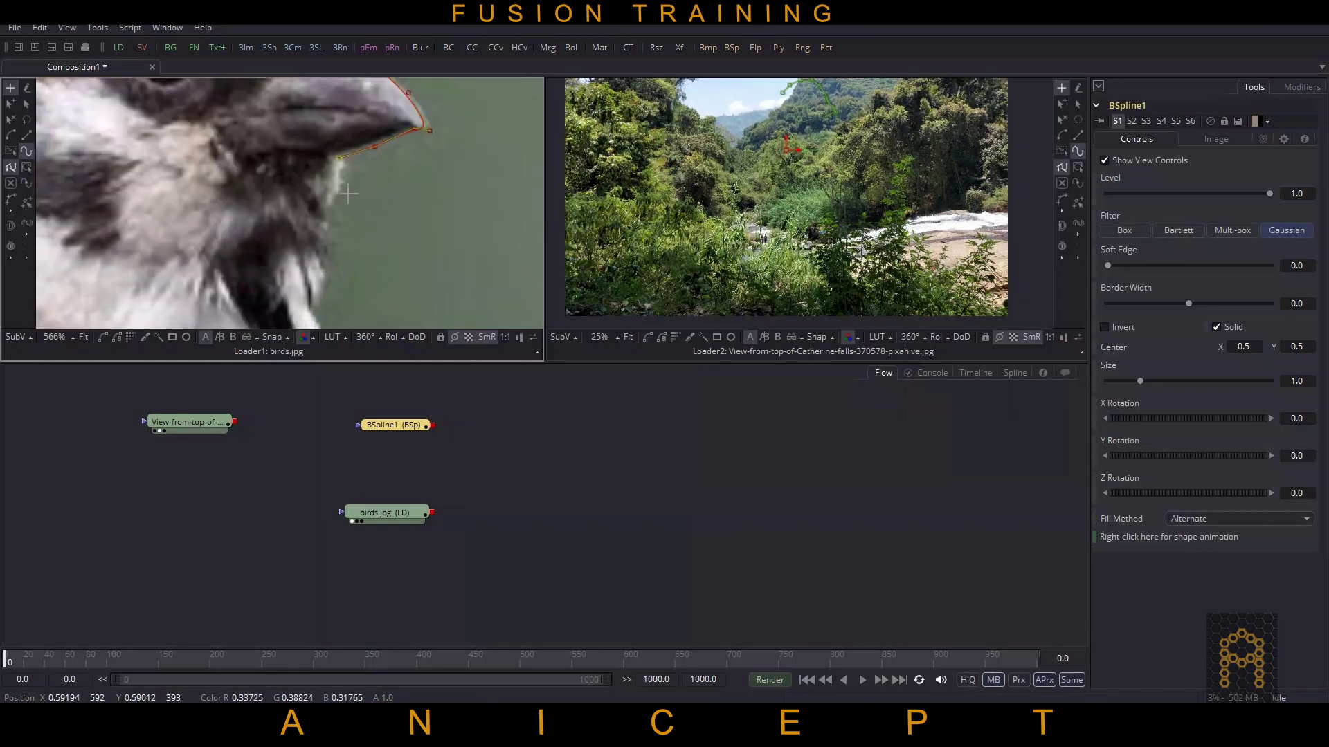
{"action": "left_click", "coordinate": [340, 191]}
{"action": "left_click", "coordinate": [332, 220]}
{"action": "scroll", "coordinate": [353, 257], "scroll_direction": "down", "scroll_amount": 3}
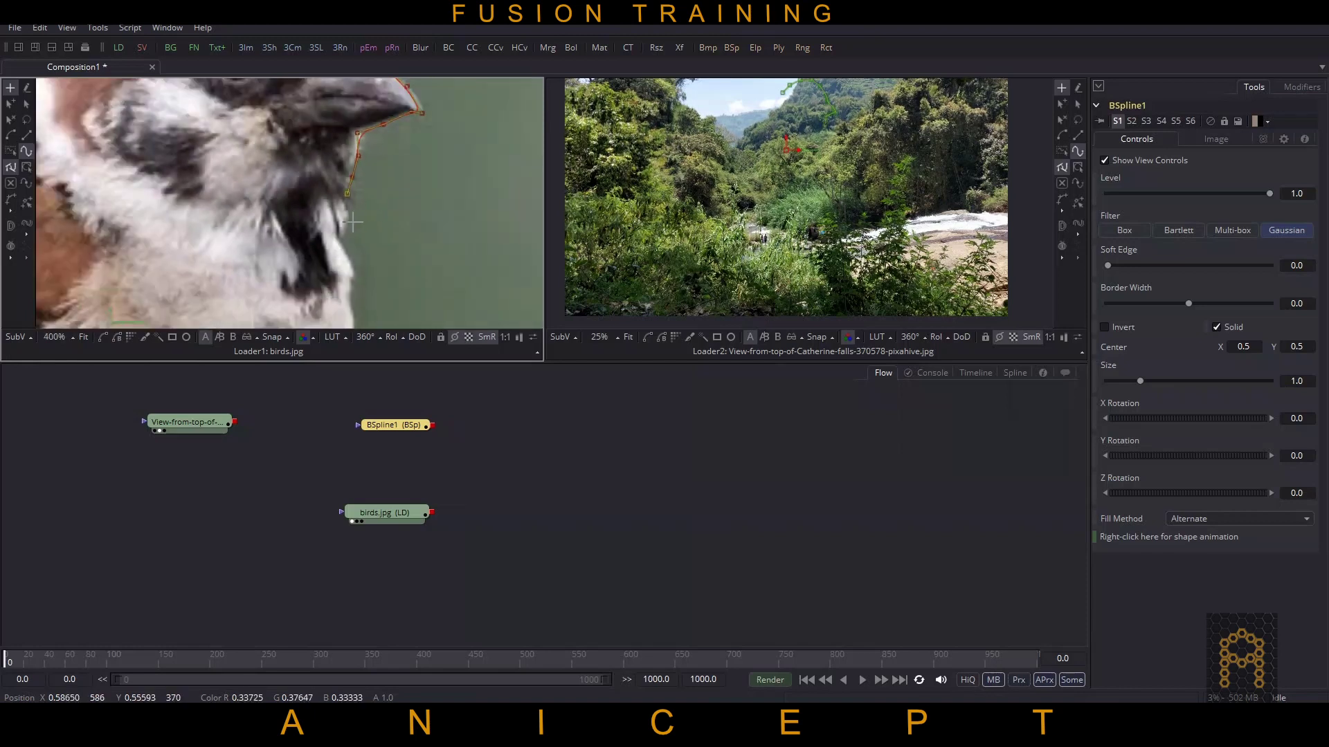
{"action": "left_click", "coordinate": [346, 240]}
{"action": "left_click", "coordinate": [345, 251]}
- Trace the BSpline outline closely along the feather edge of the bird's upper breast
{"action": "left_click_drag", "start_coordinate": [363, 236], "coordinate": [324, 160]}
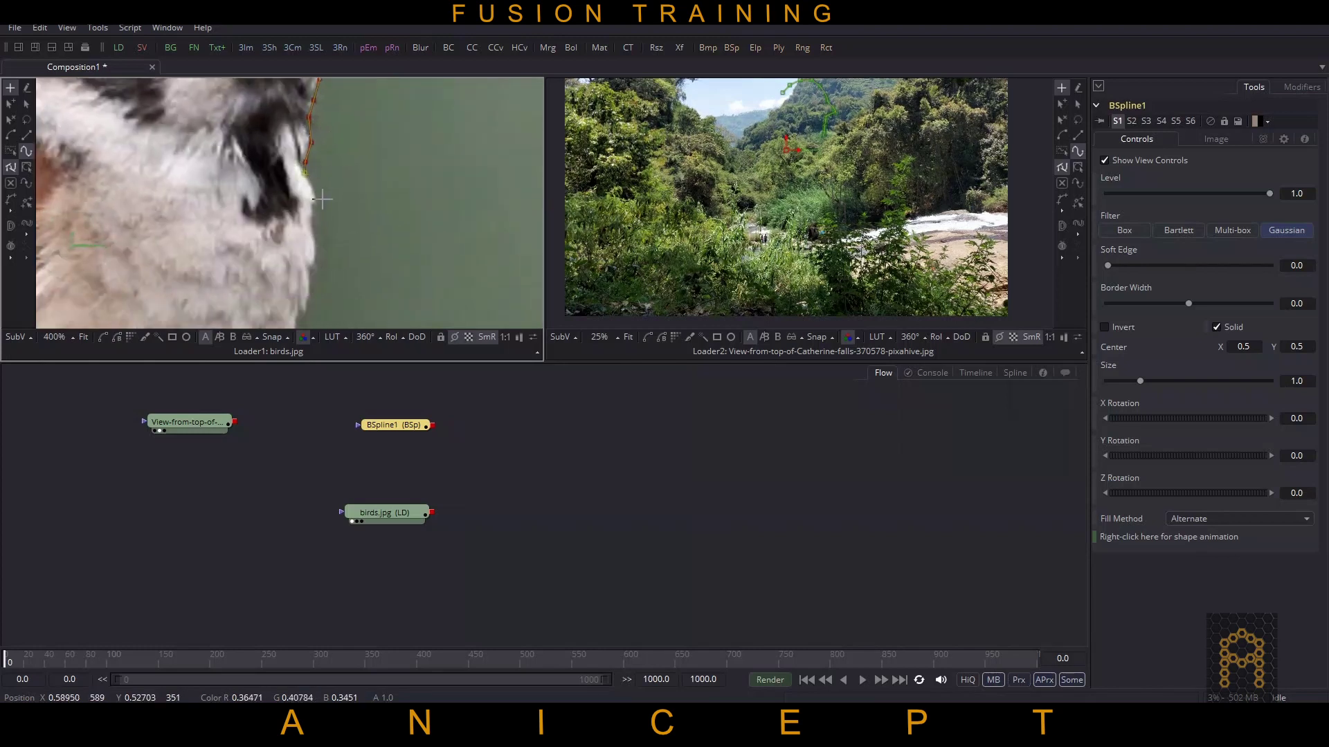
{"action": "scroll", "coordinate": [318, 200], "scroll_direction": "up", "scroll_amount": 8}
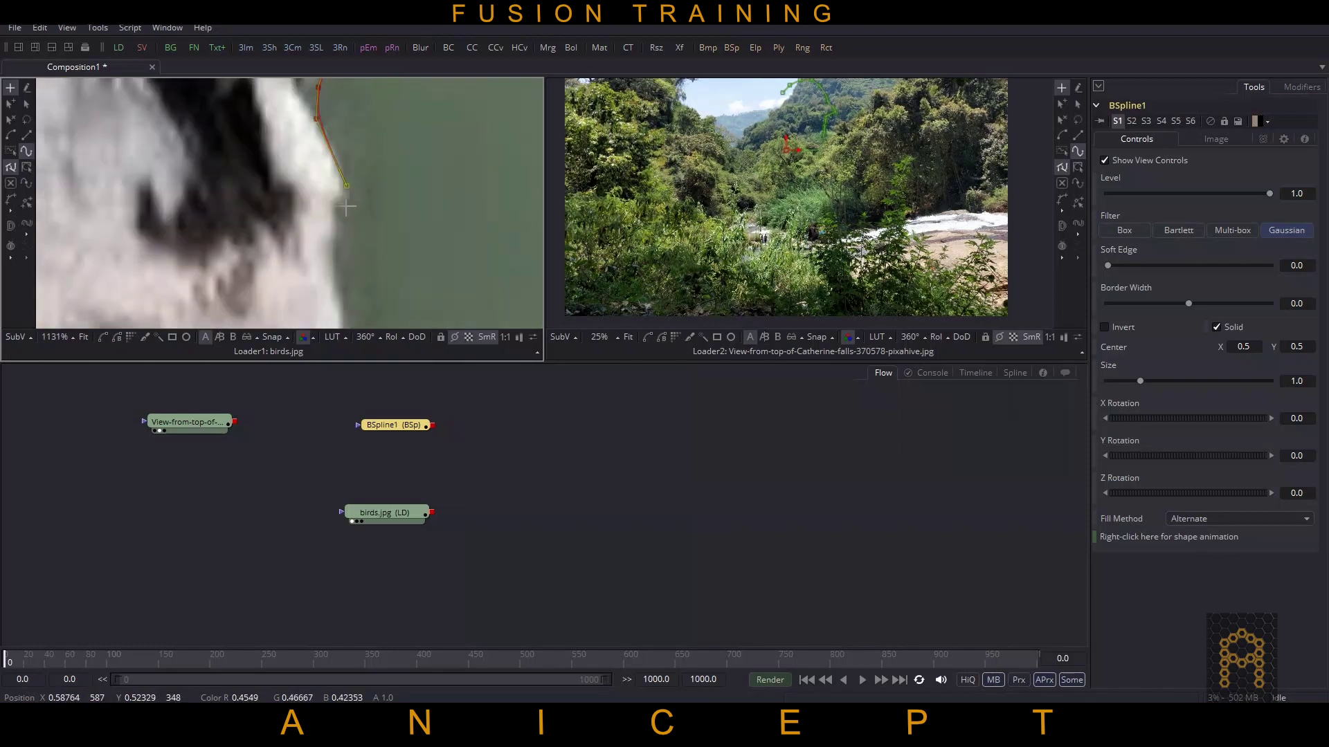
{"action": "left_click_drag", "start_coordinate": [347, 187], "coordinate": [339, 137]}
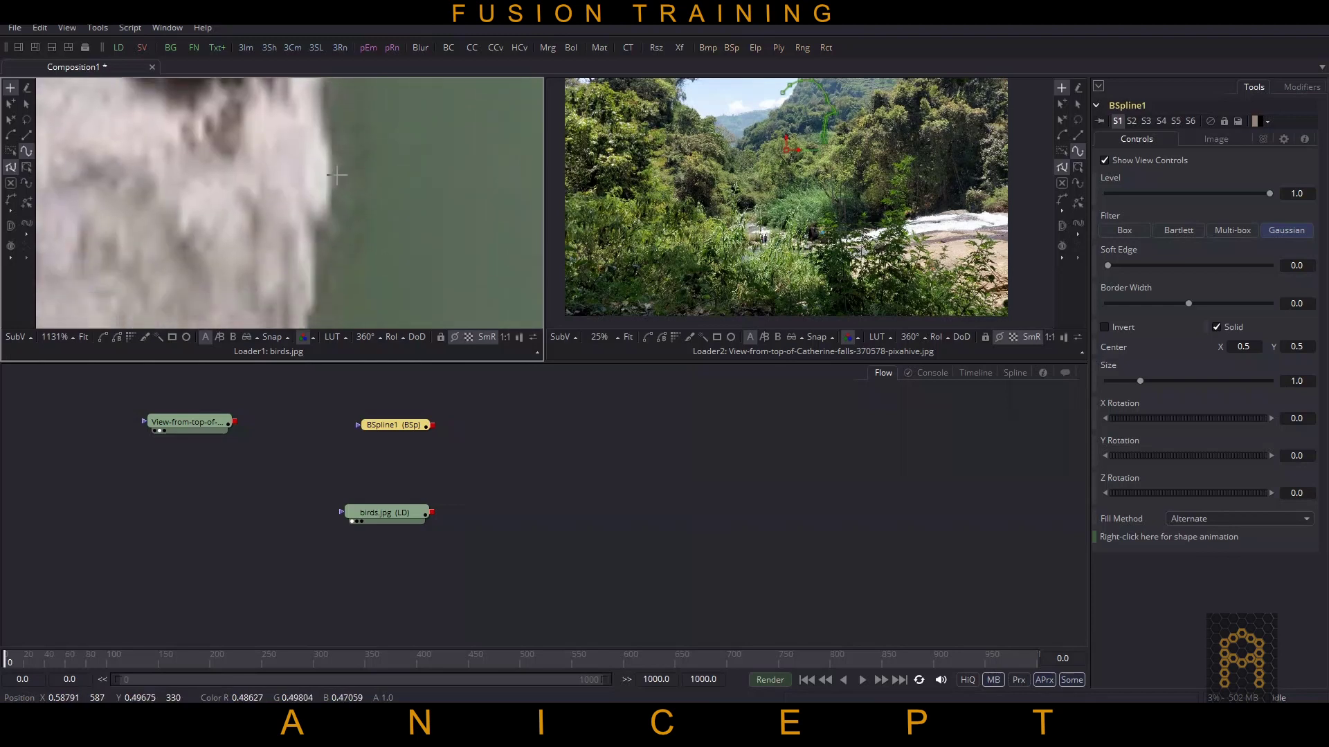
{"action": "left_click", "coordinate": [328, 146]}
{"action": "left_click", "coordinate": [331, 213]}
{"action": "left_click", "coordinate": [315, 225]}
{"action": "scroll", "coordinate": [318, 262], "scroll_direction": "down", "scroll_amount": 3}
{"action": "left_click", "coordinate": [314, 247]}
- Continue the BSpline outline down the middle of the bird's breast, following the feather edge
{"action": "left_click_drag", "start_coordinate": [311, 275], "coordinate": [366, 168]}
{"action": "left_click", "coordinate": [356, 195]}
{"action": "left_click", "coordinate": [337, 187]}
{"action": "left_click", "coordinate": [327, 219]}
{"action": "left_click_drag", "start_coordinate": [344, 270], "coordinate": [359, 168]}
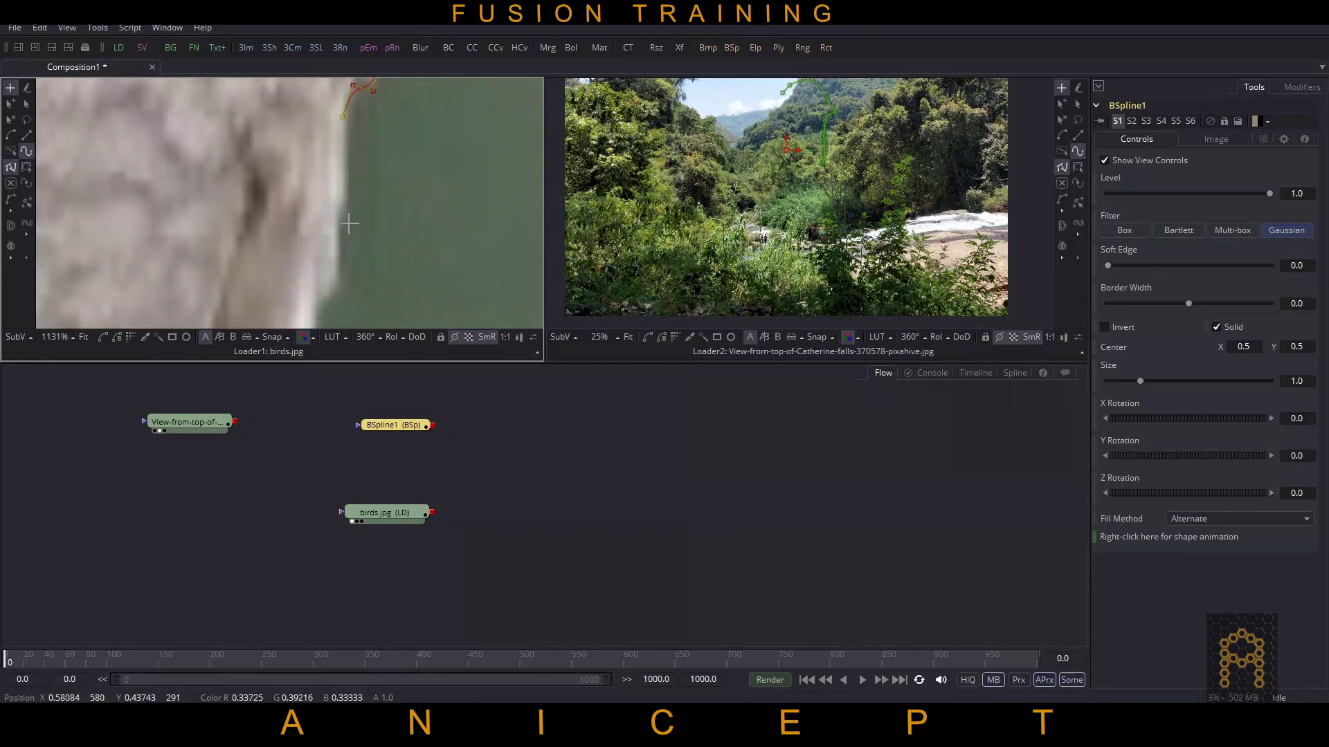
{"action": "left_click", "coordinate": [346, 200]}
{"action": "left_click", "coordinate": [343, 238]}
- Continue the BSpline outline down the bird's lower breast, keeping to the boundary between feathers and green background
{"action": "scroll", "coordinate": [366, 251], "scroll_direction": "down", "scroll_amount": 3}
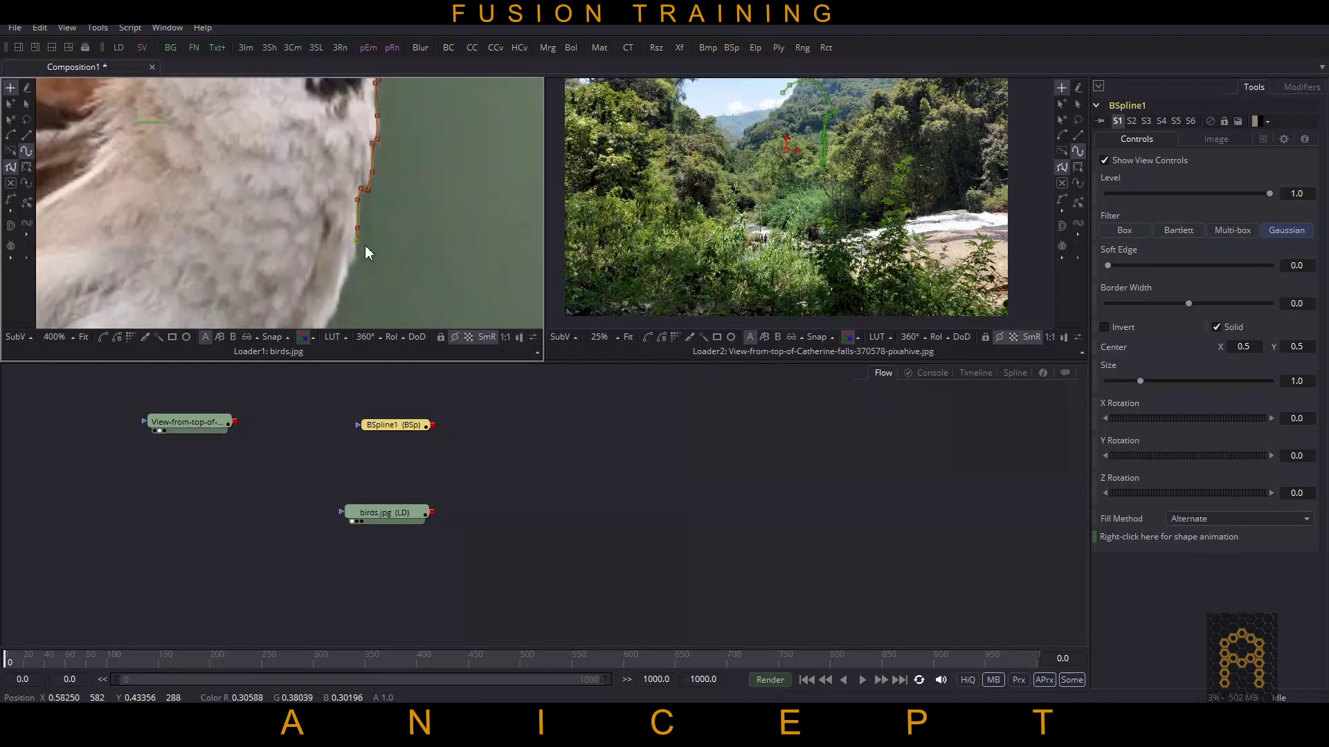
{"action": "left_click_drag", "start_coordinate": [388, 253], "coordinate": [444, 218]}
{"action": "scroll", "coordinate": [409, 246], "scroll_direction": "up", "scroll_amount": 2}
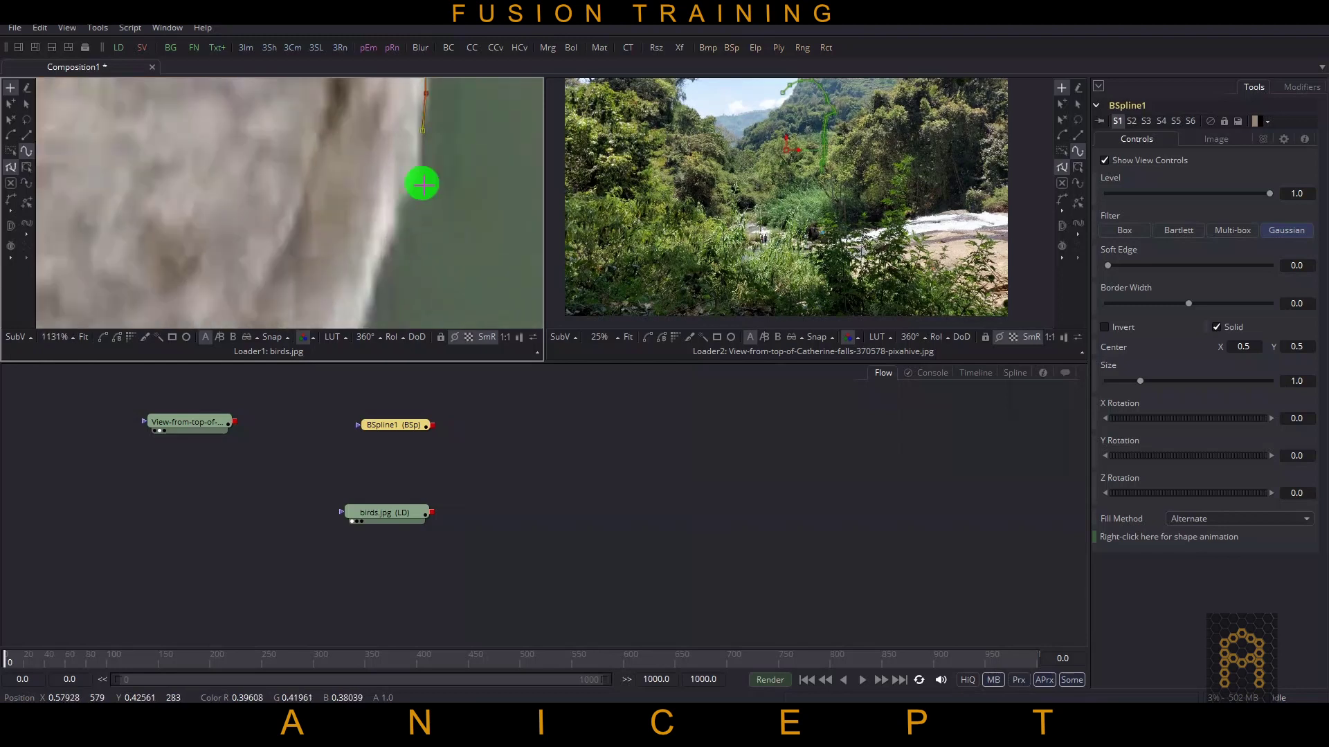
{"action": "left_click", "coordinate": [402, 195]}
{"action": "left_click", "coordinate": [395, 239]}
{"action": "left_click_drag", "start_coordinate": [385, 282], "coordinate": [375, 185]}
{"action": "left_click", "coordinate": [364, 182]}
{"action": "left_click", "coordinate": [367, 214]}
- Extend the BSpline outline around the protruding feather tuft where the bird's breast curves into the belly
{"action": "scroll", "coordinate": [401, 218], "scroll_direction": "down", "scroll_amount": 2}
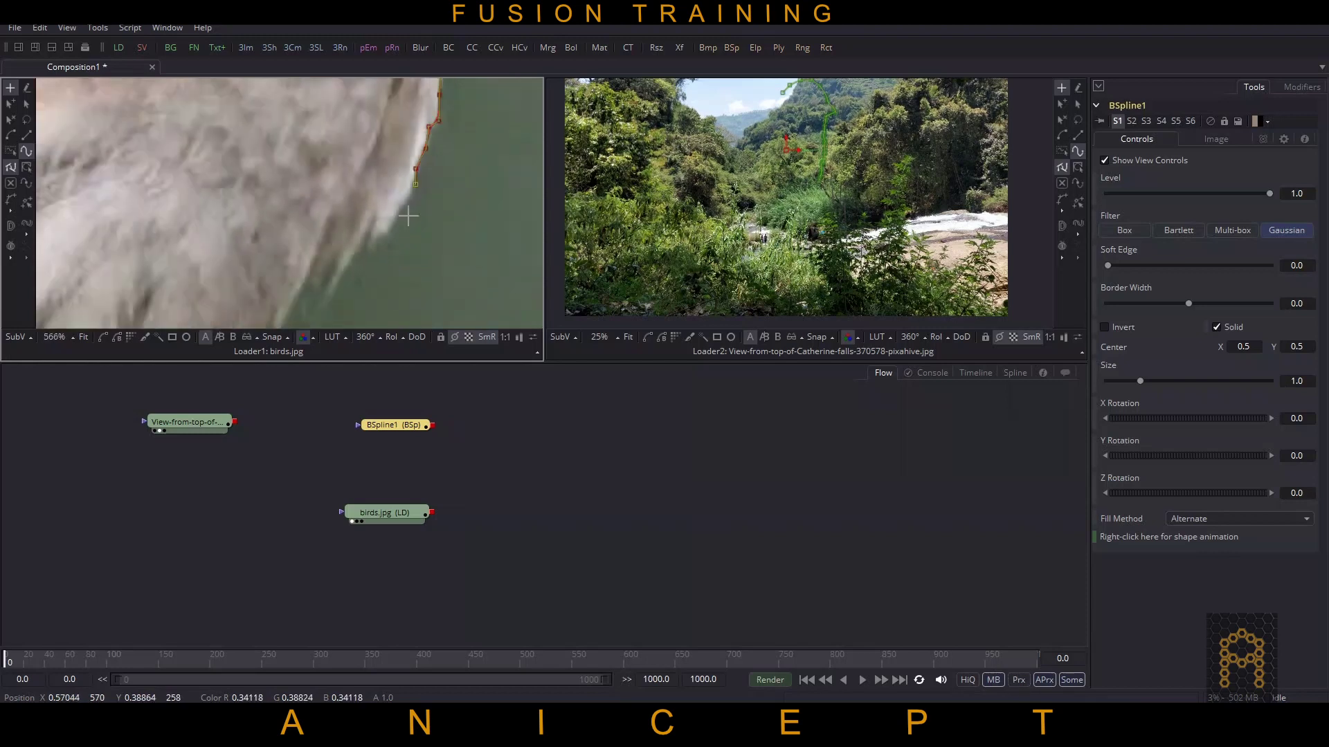
{"action": "left_click", "coordinate": [409, 203]}
{"action": "scroll", "coordinate": [389, 229], "scroll_direction": "up", "scroll_amount": 3}
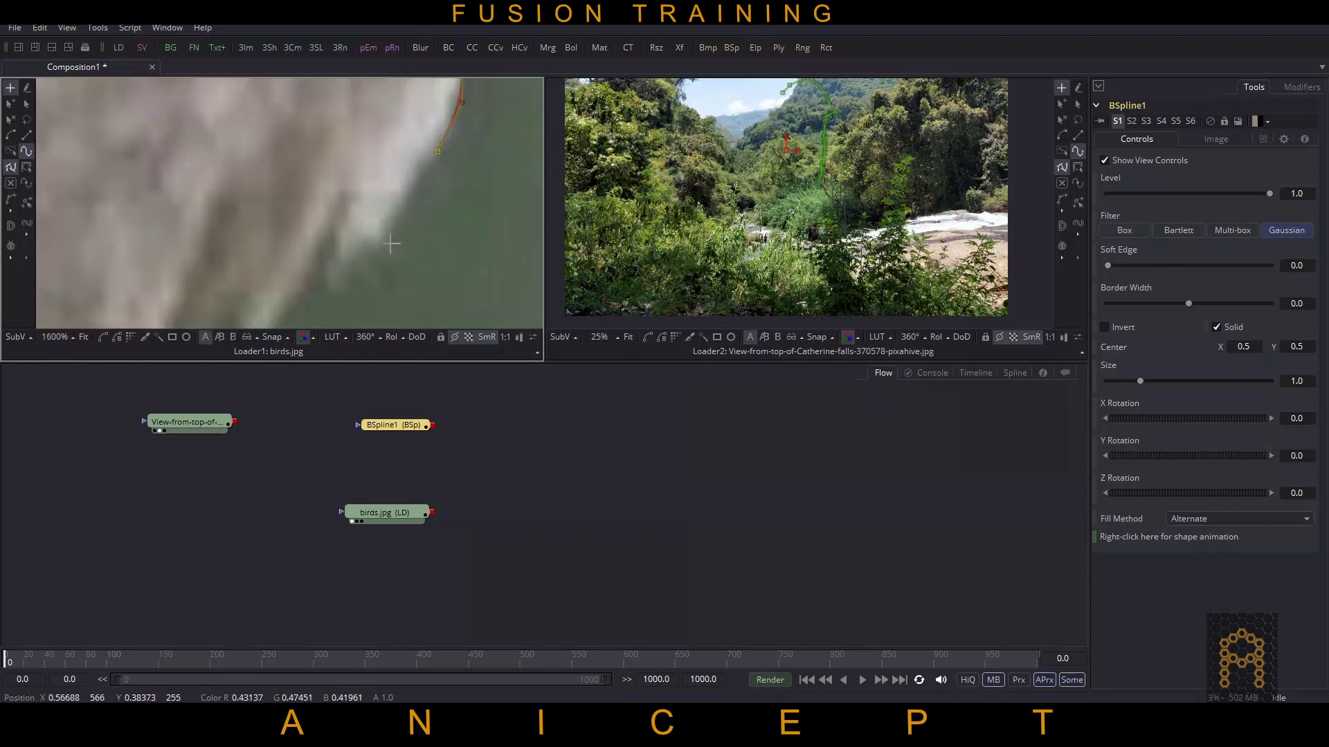
{"action": "left_click", "coordinate": [386, 246]}
{"action": "left_click", "coordinate": [335, 284]}
{"action": "left_click", "coordinate": [329, 247]}
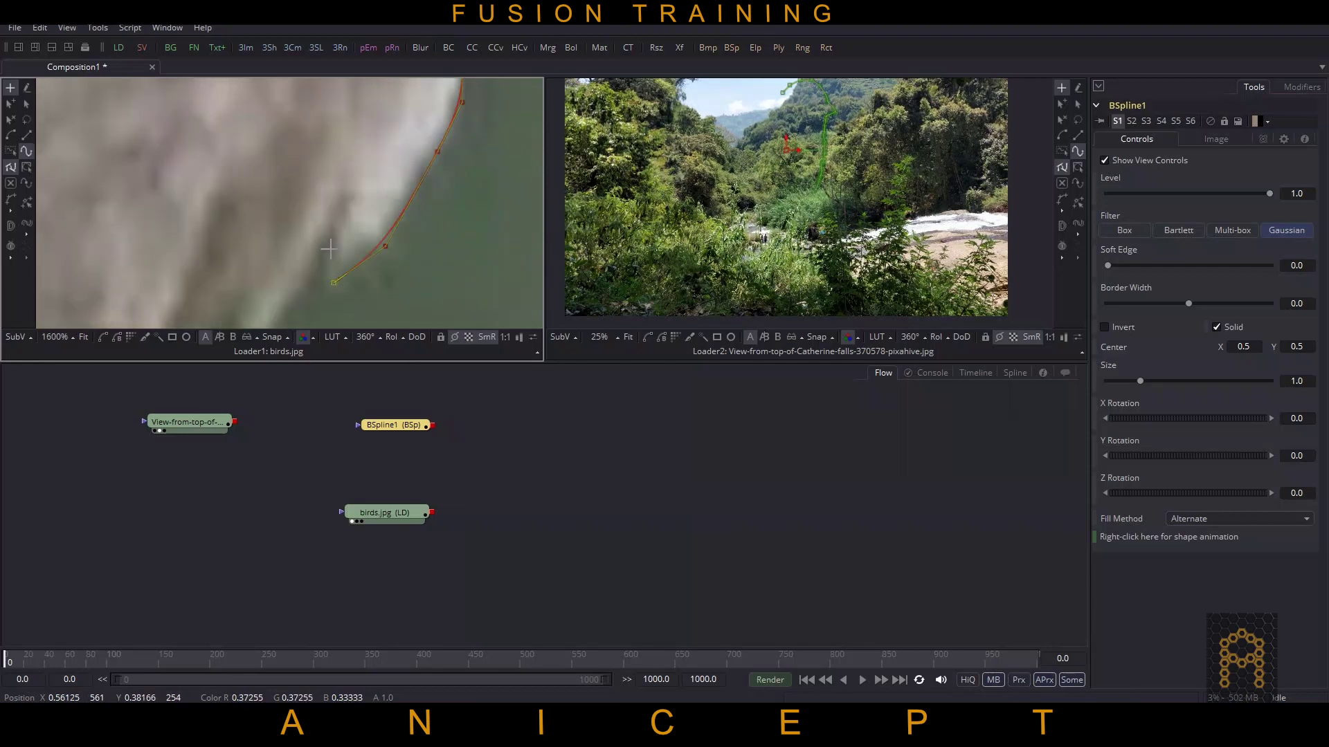
{"action": "left_click", "coordinate": [305, 288]}
- Trace the BSpline outline in and out around the separate feather tips below the breast tuft
{"action": "left_click_drag", "start_coordinate": [373, 254], "coordinate": [431, 146]}
{"action": "scroll", "coordinate": [435, 159], "scroll_direction": "down", "scroll_amount": 2}
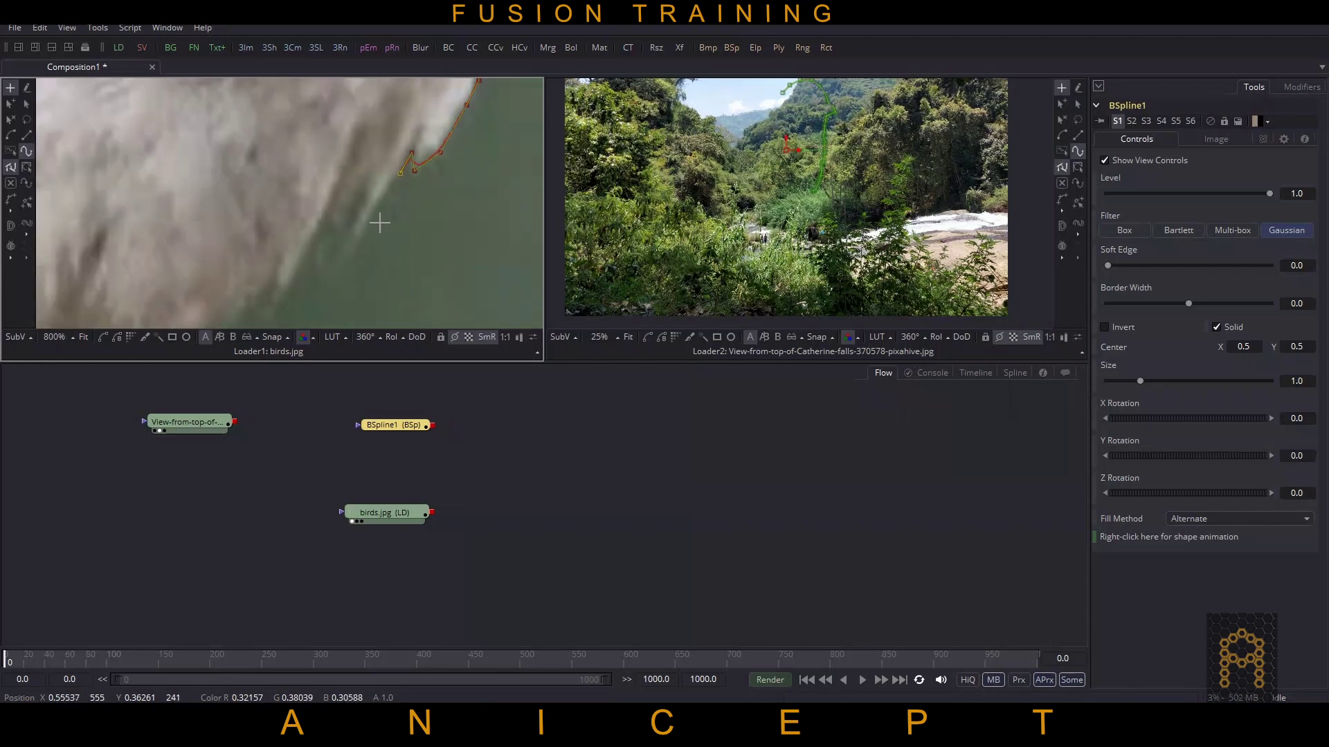
{"action": "left_click", "coordinate": [385, 189]}
{"action": "left_click", "coordinate": [360, 236]}
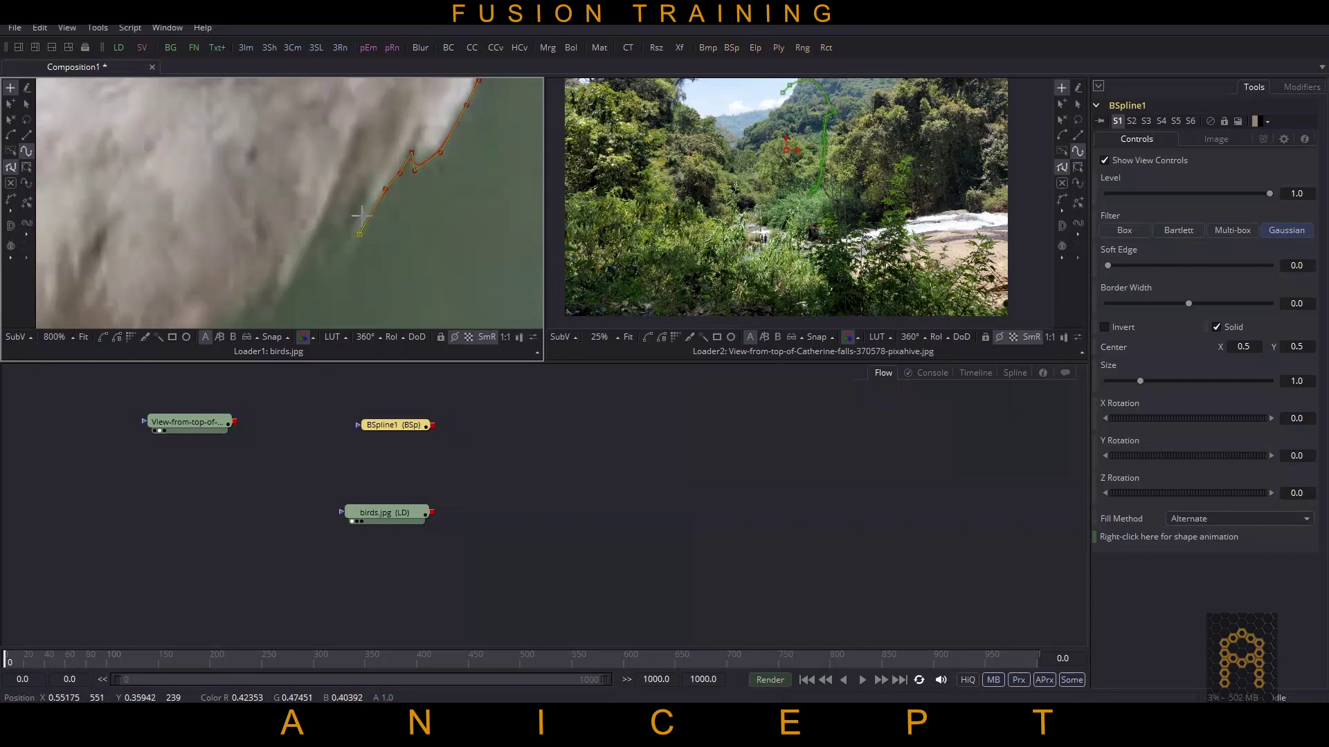
{"action": "left_click", "coordinate": [326, 207]}
{"action": "left_click_drag", "start_coordinate": [318, 246], "coordinate": [347, 221]}
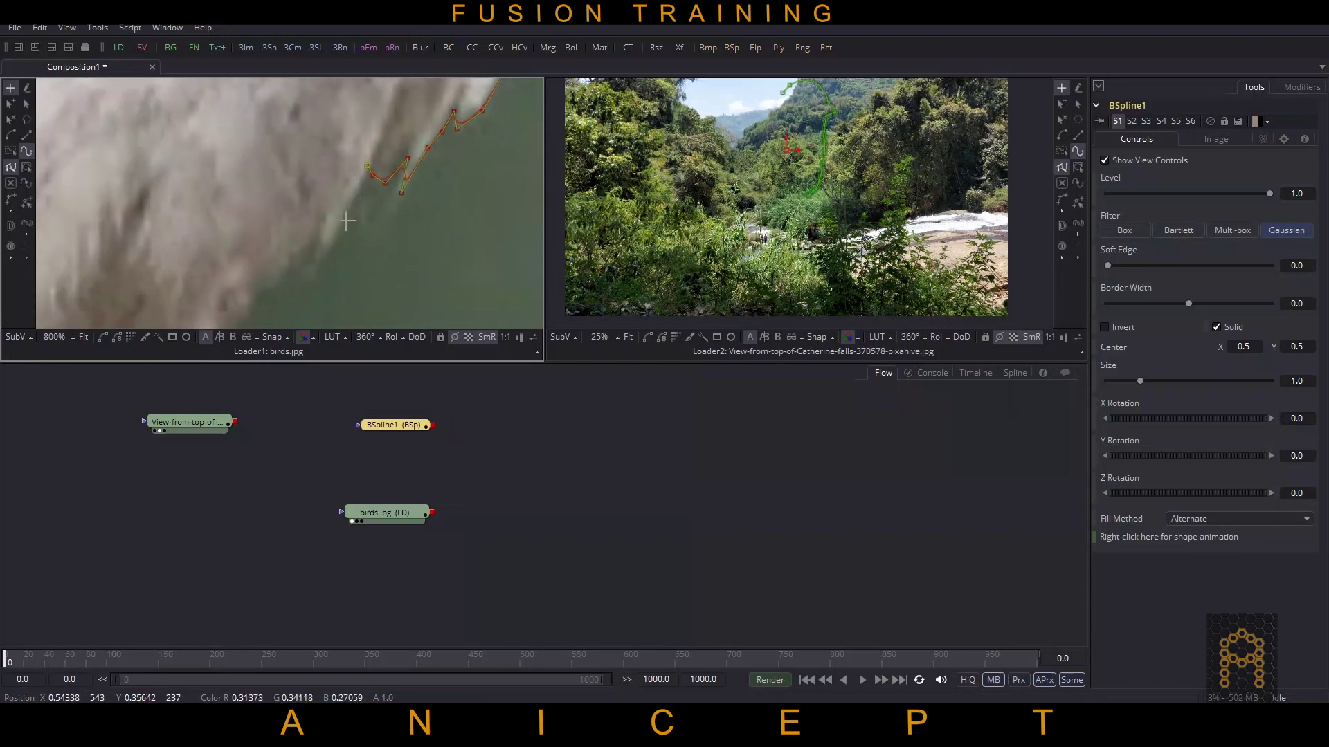
- Continue the BSpline outline diagonally down the belly, following the next notch in the feathers
{"action": "left_click", "coordinate": [335, 245]}
{"action": "left_click", "coordinate": [318, 251]}
{"action": "left_click", "coordinate": [318, 223]}
{"action": "left_click_drag", "start_coordinate": [316, 270], "coordinate": [360, 232]}
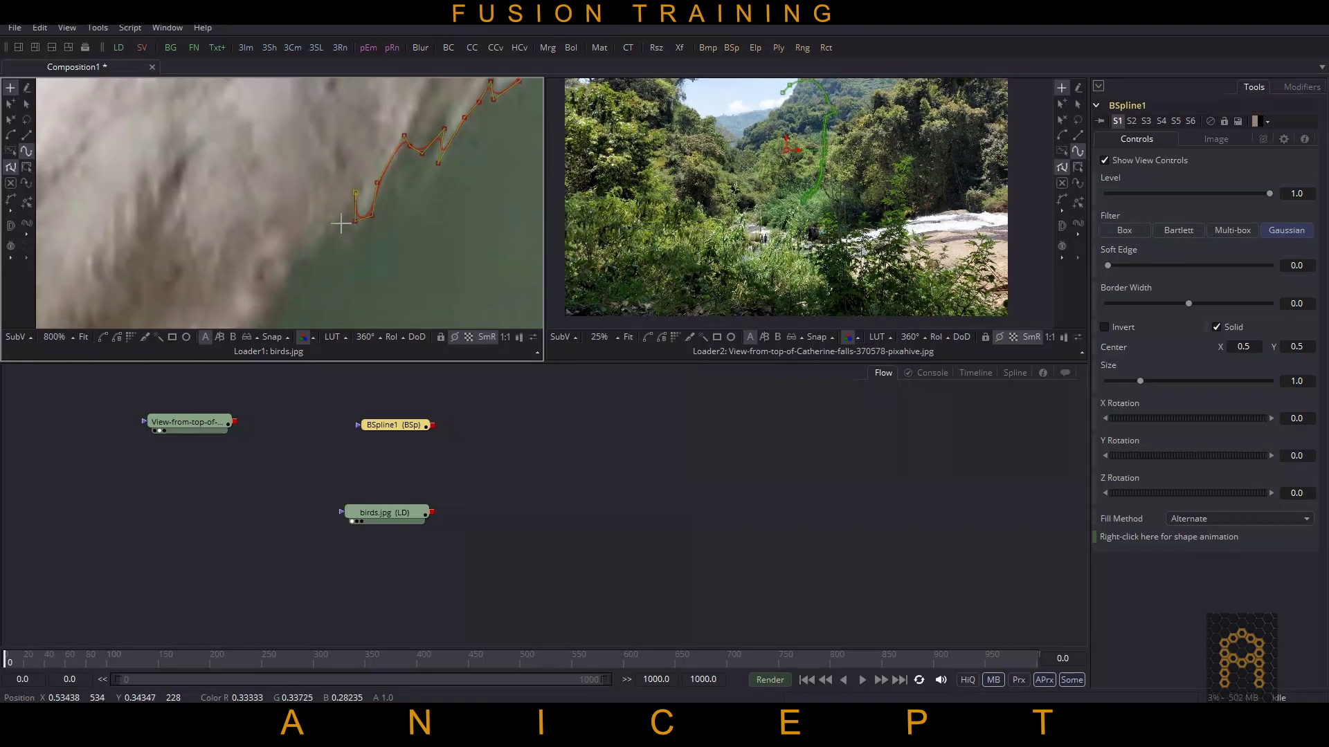
{"action": "left_click", "coordinate": [337, 220]}
{"action": "left_click", "coordinate": [304, 250]}
{"action": "left_click_drag", "start_coordinate": [341, 264], "coordinate": [403, 182]}
- Extend the BSpline outline down the last of the belly feathers to the branch beside the bird's leg
{"action": "left_click", "coordinate": [355, 191]}
{"action": "left_click_drag", "start_coordinate": [341, 231], "coordinate": [392, 234]}
{"action": "left_click", "coordinate": [368, 206]}
{"action": "left_click", "coordinate": [351, 227]}
{"action": "scroll", "coordinate": [444, 215], "scroll_direction": "down", "scroll_amount": 1}
{"action": "scroll", "coordinate": [444, 220], "scroll_direction": "down", "scroll_amount": 1}
{"action": "scroll", "coordinate": [385, 242], "scroll_direction": "up", "scroll_amount": 1}
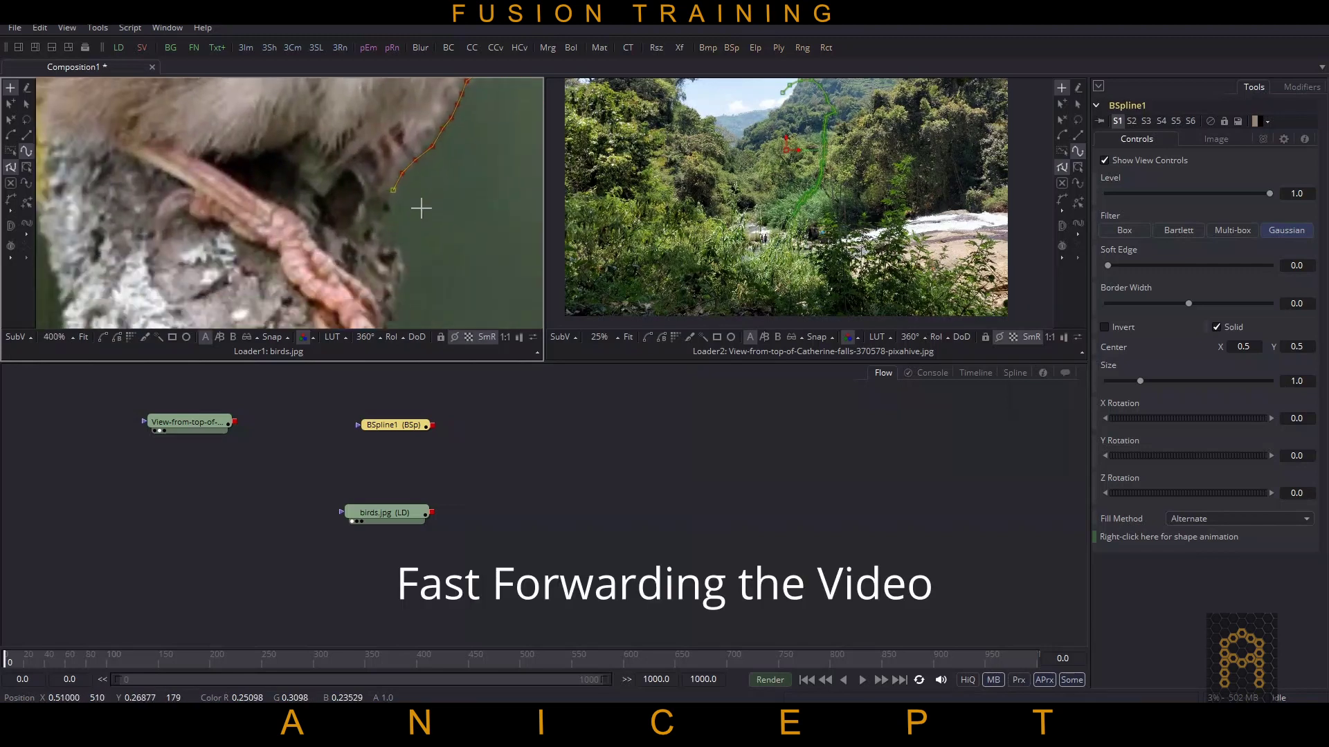
- Trace the BSpline outline down past the bird's foot and around its outermost toe and claw
{"action": "scroll", "coordinate": [413, 286], "scroll_direction": "up", "scroll_amount": 1}
{"action": "left_click", "coordinate": [284, 111]}
{"action": "left_click", "coordinate": [293, 147]}
{"action": "left_click", "coordinate": [308, 174]}
{"action": "left_click", "coordinate": [308, 197]}
{"action": "left_click", "coordinate": [299, 225]}
{"action": "left_click", "coordinate": [290, 220]}
{"action": "left_click", "coordinate": [297, 200]}
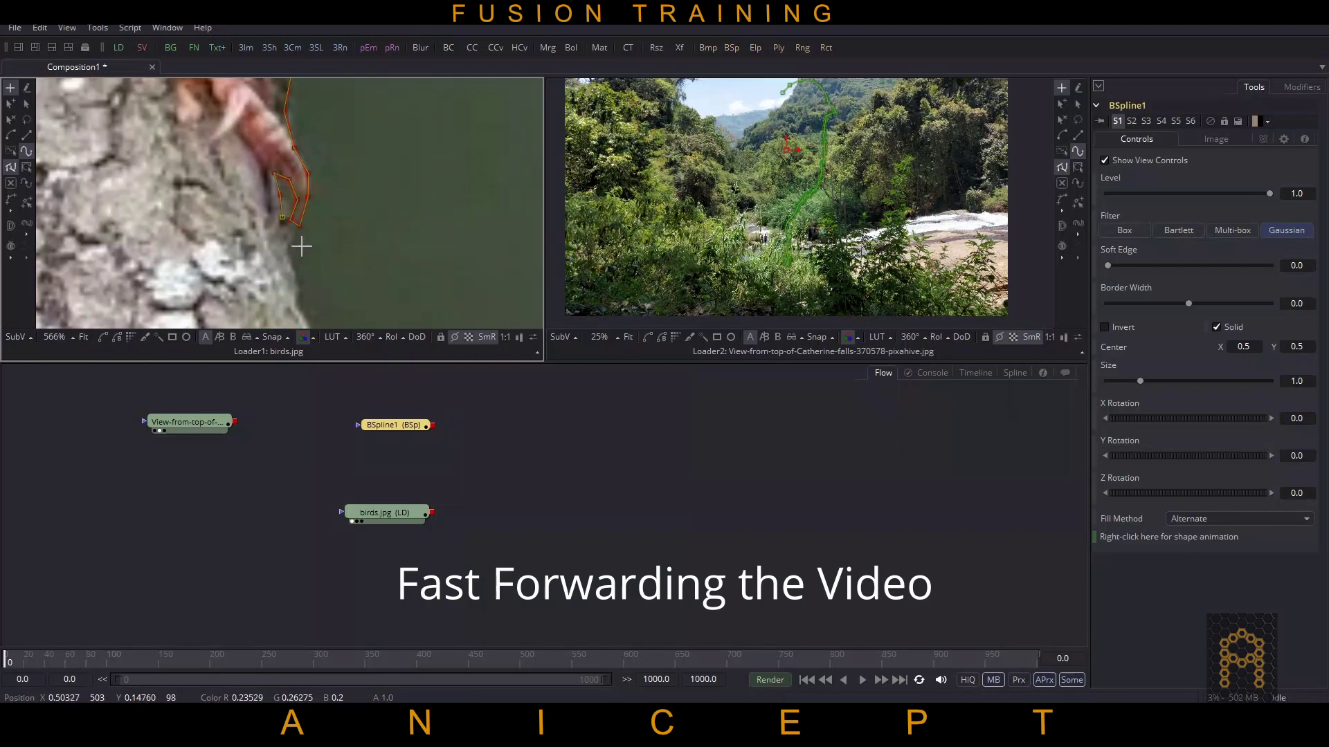
- Run the BSpline outline down the lower branch's right edge and across just below the image's bottom border
{"action": "left_click", "coordinate": [303, 278]}
{"action": "left_click", "coordinate": [359, 276]}
{"action": "left_click", "coordinate": [415, 216]}
{"action": "scroll", "coordinate": [293, 229], "scroll_direction": "down", "scroll_amount": 1}
{"action": "left_click", "coordinate": [255, 315]}
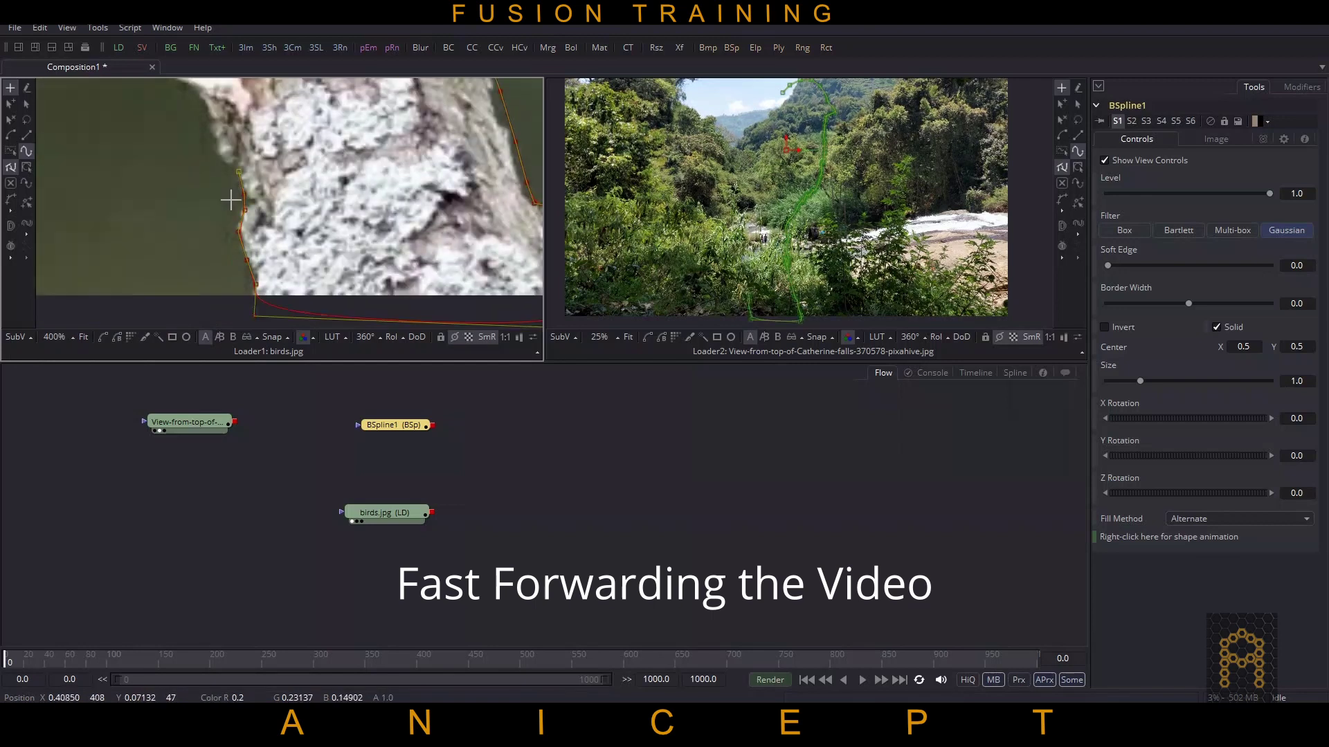
- Start tracing the BSpline outline up the left bark edge of the lower branch from the image's bottom border
{"action": "left_click", "coordinate": [257, 277]}
{"action": "left_click", "coordinate": [260, 286]}
{"action": "left_click", "coordinate": [254, 265]}
{"action": "left_click", "coordinate": [239, 246]}
{"action": "scroll", "coordinate": [281, 239], "scroll_direction": "up", "scroll_amount": 2}
{"action": "left_click", "coordinate": [270, 216]}
{"action": "scroll", "coordinate": [276, 172], "scroll_direction": "down", "scroll_amount": 1}
{"action": "left_click", "coordinate": [256, 235]}
- Continue the BSpline outline up the left edge of the lower branch to the underside of the bird
{"action": "left_click", "coordinate": [308, 228]}
{"action": "left_click", "coordinate": [285, 197]}
{"action": "left_click", "coordinate": [269, 185]}
{"action": "left_click", "coordinate": [287, 197]}
{"action": "left_click", "coordinate": [289, 164]}
{"action": "left_click", "coordinate": [291, 207]}
{"action": "left_click", "coordinate": [294, 202]}
{"action": "scroll", "coordinate": [270, 181], "scroll_direction": "down", "scroll_amount": 1}
{"action": "left_click", "coordinate": [277, 181]}
{"action": "left_click", "coordinate": [277, 157]}
{"action": "left_click", "coordinate": [268, 131]}
{"action": "left_click", "coordinate": [259, 109]}
{"action": "left_click", "coordinate": [246, 85]}
- Extend the BSpline outline from the branch along the underside of the bird's tail toward its tip
{"action": "left_click", "coordinate": [315, 185]}
{"action": "left_click", "coordinate": [290, 182]}
{"action": "left_click", "coordinate": [266, 175]}
{"action": "left_click", "coordinate": [353, 170]}
{"action": "left_click", "coordinate": [339, 182]}
{"action": "scroll", "coordinate": [153, 199], "scroll_direction": "up", "scroll_amount": 3}
{"action": "left_click", "coordinate": [258, 187]}
{"action": "left_click", "coordinate": [350, 151]}
{"action": "left_click", "coordinate": [436, 249]}
{"action": "left_click", "coordinate": [256, 273]}
{"action": "scroll", "coordinate": [344, 231], "scroll_direction": "down", "scroll_amount": 2}
{"action": "left_click", "coordinate": [407, 219]}
{"action": "left_click", "coordinate": [366, 240]}
- Wrap the BSpline outline around the tail's tip and start back along its upper edge
{"action": "scroll", "coordinate": [237, 252], "scroll_direction": "up", "scroll_amount": 1}
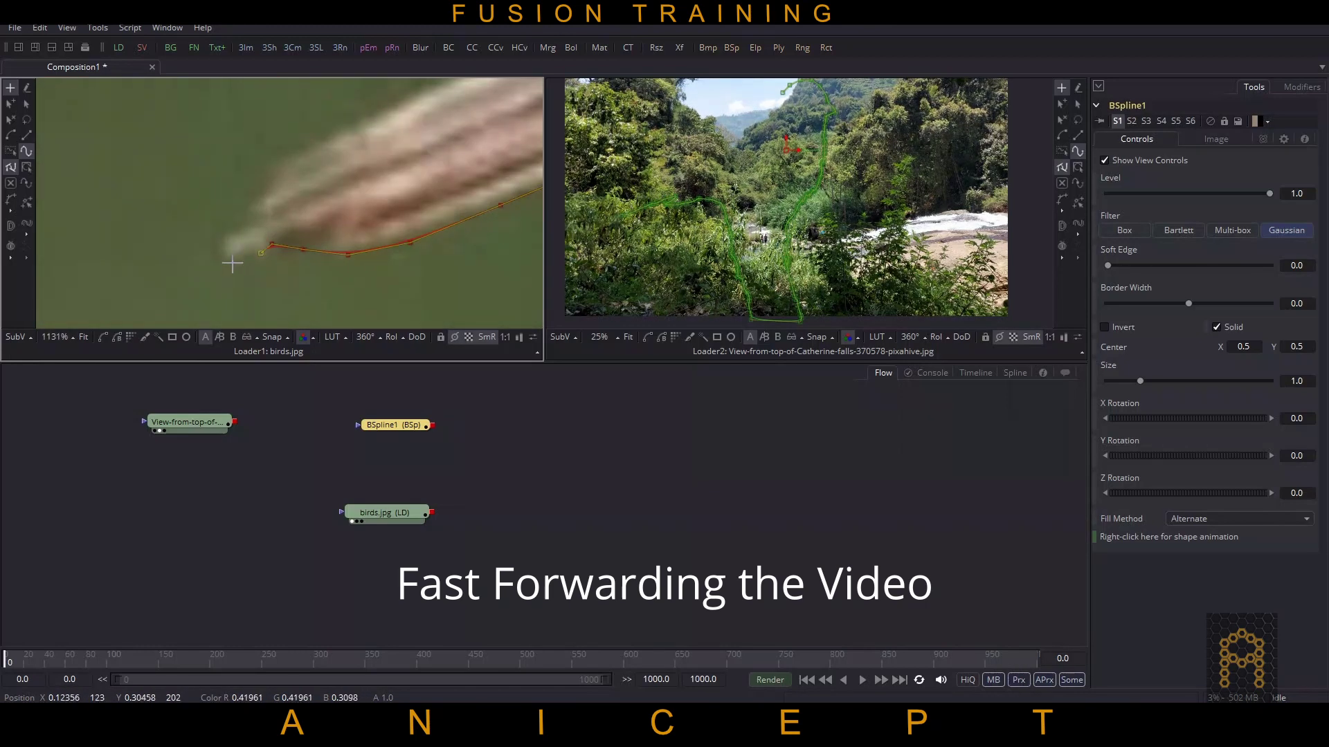
{"action": "left_click", "coordinate": [239, 249]}
{"action": "scroll", "coordinate": [261, 250], "scroll_direction": "up", "scroll_amount": 1}
{"action": "left_click", "coordinate": [261, 249]}
{"action": "left_click", "coordinate": [207, 250]}
{"action": "left_click", "coordinate": [332, 203]}
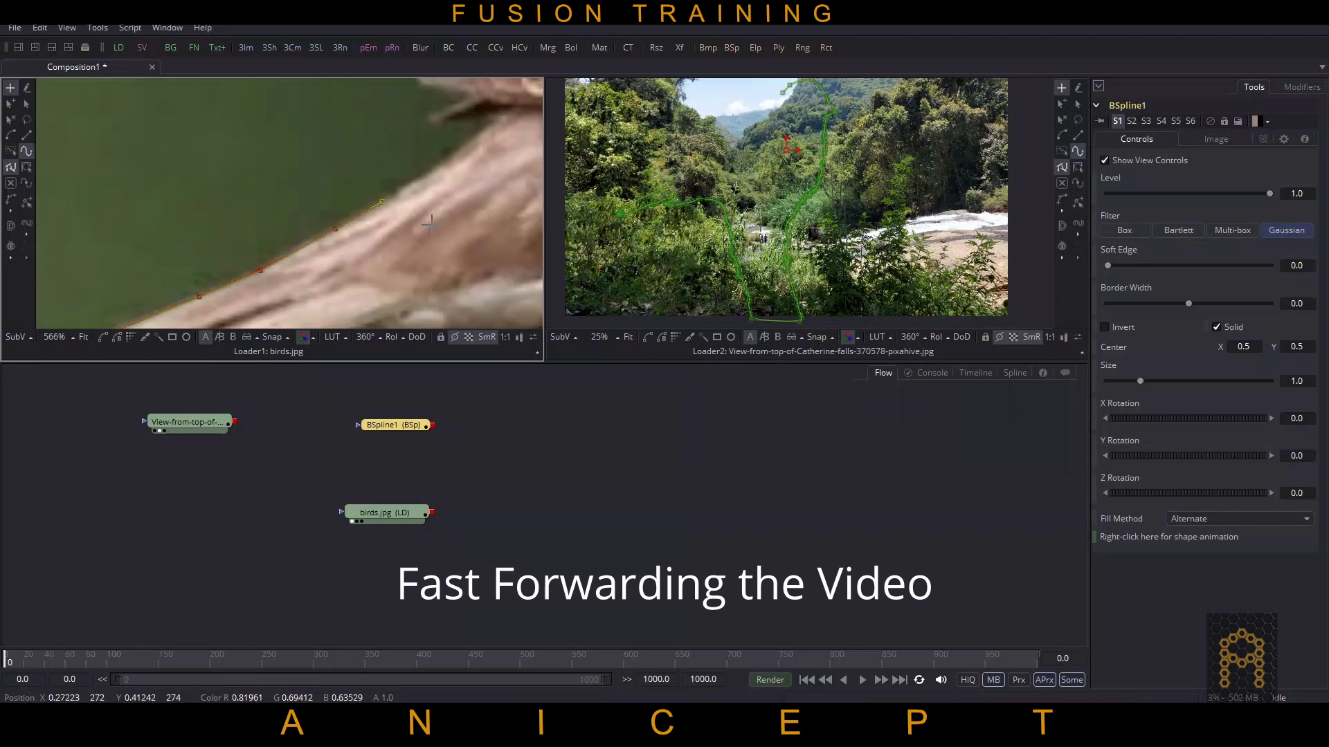
- Trace the BSpline outline along the tail's upper edge and around the protruding wing feather tips
{"action": "scroll", "coordinate": [355, 240], "scroll_direction": "up", "scroll_amount": 1}
{"action": "left_click", "coordinate": [292, 270]}
{"action": "left_click", "coordinate": [323, 230]}
{"action": "left_click", "coordinate": [290, 215]}
{"action": "left_click", "coordinate": [243, 217]}
{"action": "left_click", "coordinate": [208, 207]}
{"action": "left_click", "coordinate": [249, 245]}
{"action": "left_click", "coordinate": [214, 225]}
{"action": "left_click", "coordinate": [296, 226]}
- Continue the BSpline outline from the bird's wing up the left bark edge of the upper branch
{"action": "scroll", "coordinate": [406, 199], "scroll_direction": "down", "scroll_amount": 3}
{"action": "left_click", "coordinate": [287, 202]}
{"action": "left_click", "coordinate": [323, 297]}
{"action": "left_click", "coordinate": [314, 259]}
{"action": "left_click", "coordinate": [312, 217]}
{"action": "left_click", "coordinate": [315, 191]}
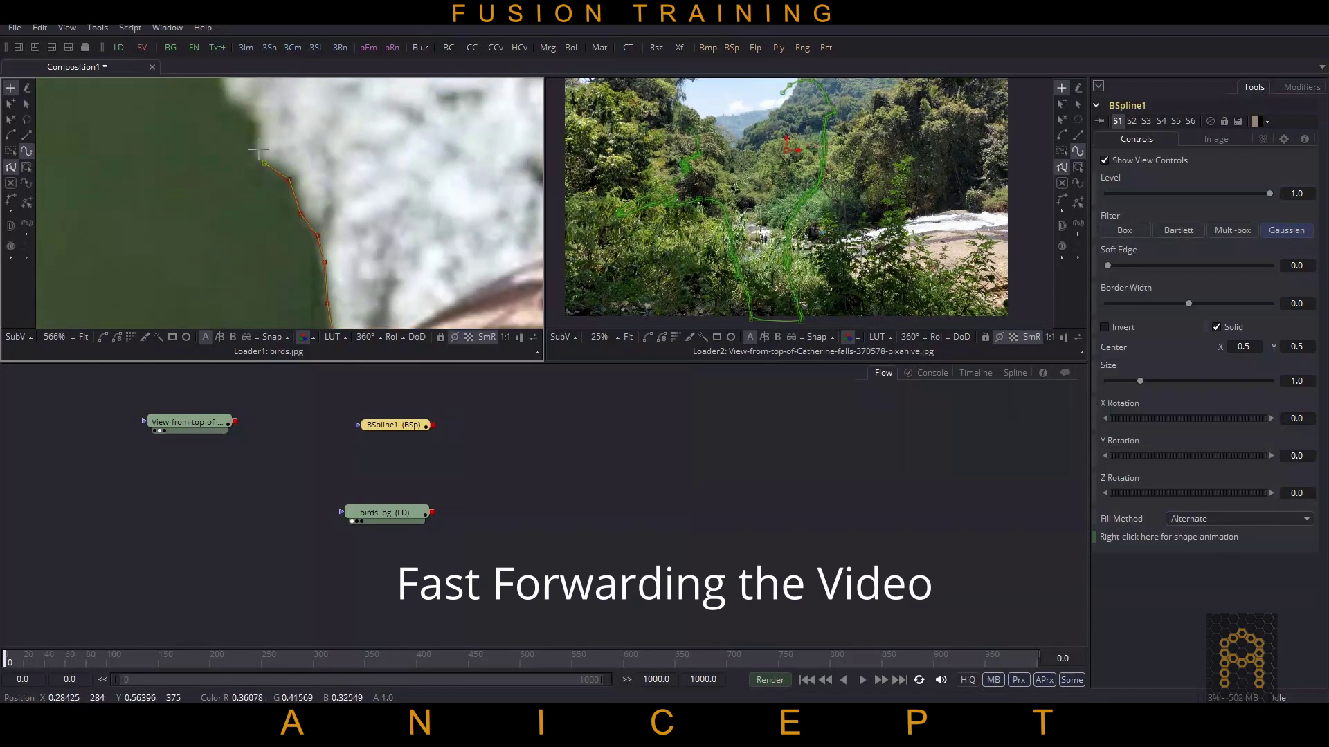
{"action": "left_click", "coordinate": [260, 139]}
{"action": "left_click", "coordinate": [222, 151]}
- Trace the BSpline outline around the yellow lichen bulge on the upper branch's left edge
{"action": "scroll", "coordinate": [222, 151], "scroll_direction": "up", "scroll_amount": 2}
{"action": "left_click", "coordinate": [302, 248]}
{"action": "left_click", "coordinate": [315, 230]}
{"action": "left_click", "coordinate": [304, 185]}
{"action": "left_click", "coordinate": [302, 189]}
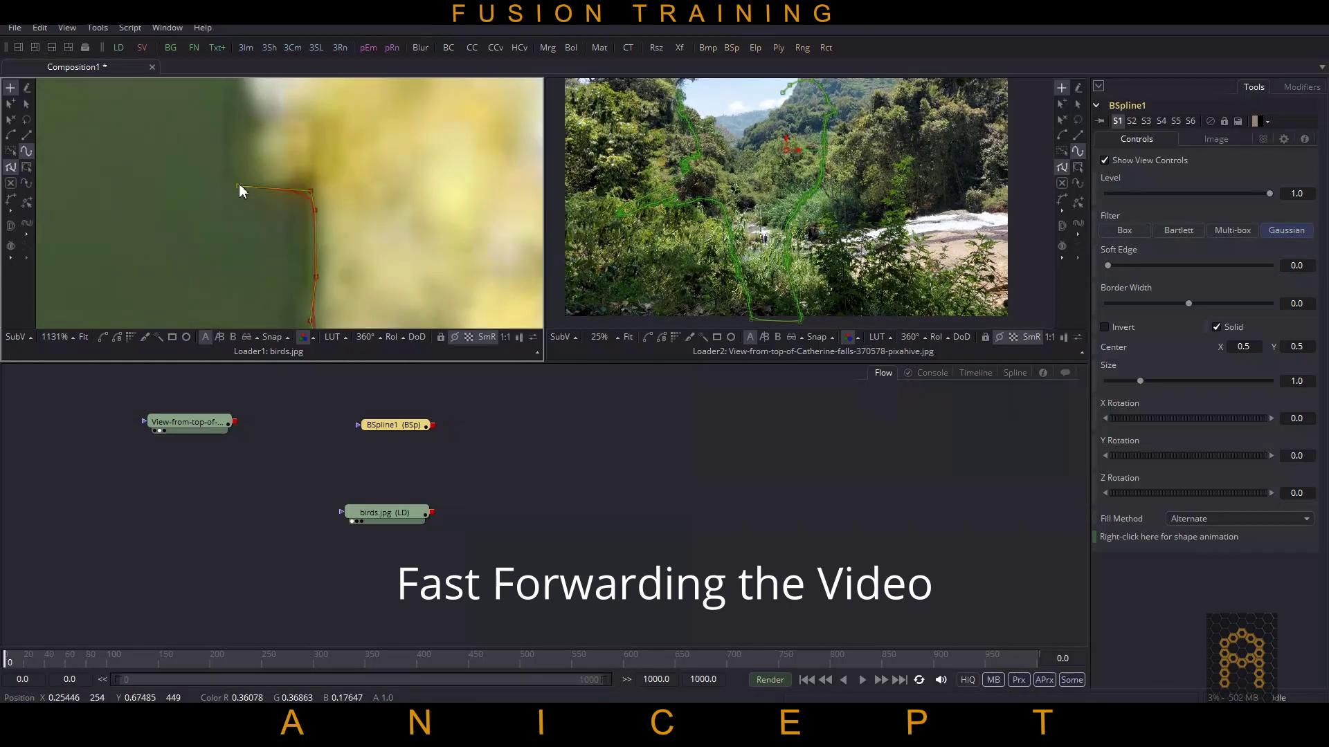
{"action": "scroll", "coordinate": [374, 184], "scroll_direction": "down", "scroll_amount": 2}
{"action": "left_click", "coordinate": [283, 207]}
- Extend the BSpline outline up the remaining left edge of the upper branch to the top of the image
{"action": "scroll", "coordinate": [446, 181], "scroll_direction": "down", "scroll_amount": 1}
{"action": "left_click", "coordinate": [289, 284]}
{"action": "left_click", "coordinate": [227, 166]}
{"action": "left_click", "coordinate": [208, 152]}
{"action": "left_click", "coordinate": [180, 114]}
{"action": "left_click_drag", "start_coordinate": [170, 95], "coordinate": [260, 235]}
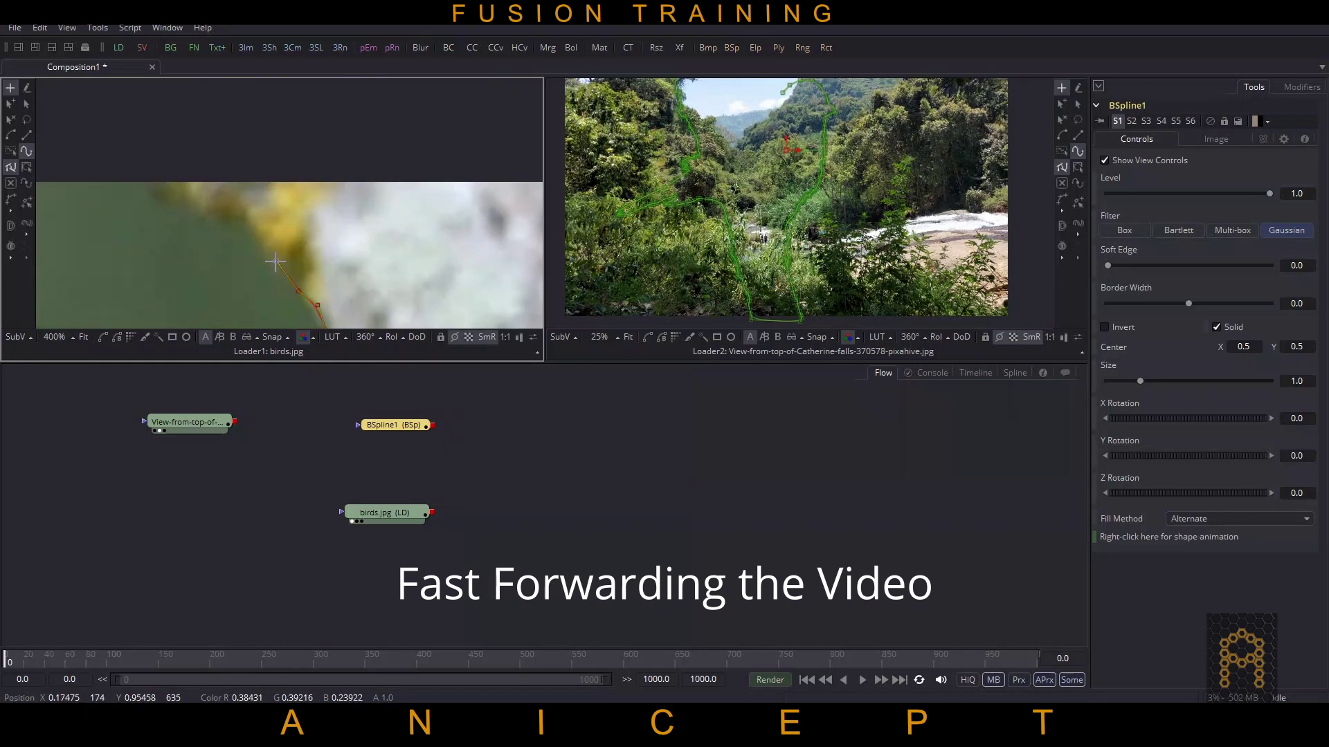
{"action": "left_click_drag", "start_coordinate": [343, 168], "coordinate": [249, 83]}
- Carry the BSpline outline over the branch's top end and start down its right edge
{"action": "left_click", "coordinate": [401, 236]}
{"action": "left_click", "coordinate": [431, 258]}
{"action": "scroll", "coordinate": [431, 258], "scroll_direction": "up", "scroll_amount": 3}
{"action": "left_click", "coordinate": [371, 191]}
{"action": "left_click", "coordinate": [422, 231]}
{"action": "scroll", "coordinate": [422, 231], "scroll_direction": "down", "scroll_amount": 3}
{"action": "left_click_drag", "start_coordinate": [448, 264], "coordinate": [347, 155]}
- Trace the BSpline outline down the upper branch's right edge to where it meets the bird's back
{"action": "left_click", "coordinate": [318, 193]}
{"action": "left_click", "coordinate": [306, 231]}
{"action": "left_click", "coordinate": [312, 267]}
{"action": "left_click_drag", "start_coordinate": [312, 267], "coordinate": [218, 123]}
{"action": "left_click", "coordinate": [248, 191]}
{"action": "left_click", "coordinate": [329, 316]}
{"action": "left_click_drag", "start_coordinate": [329, 315], "coordinate": [281, 169]}
{"action": "left_click", "coordinate": [244, 223]}
{"action": "left_click", "coordinate": [240, 257]}
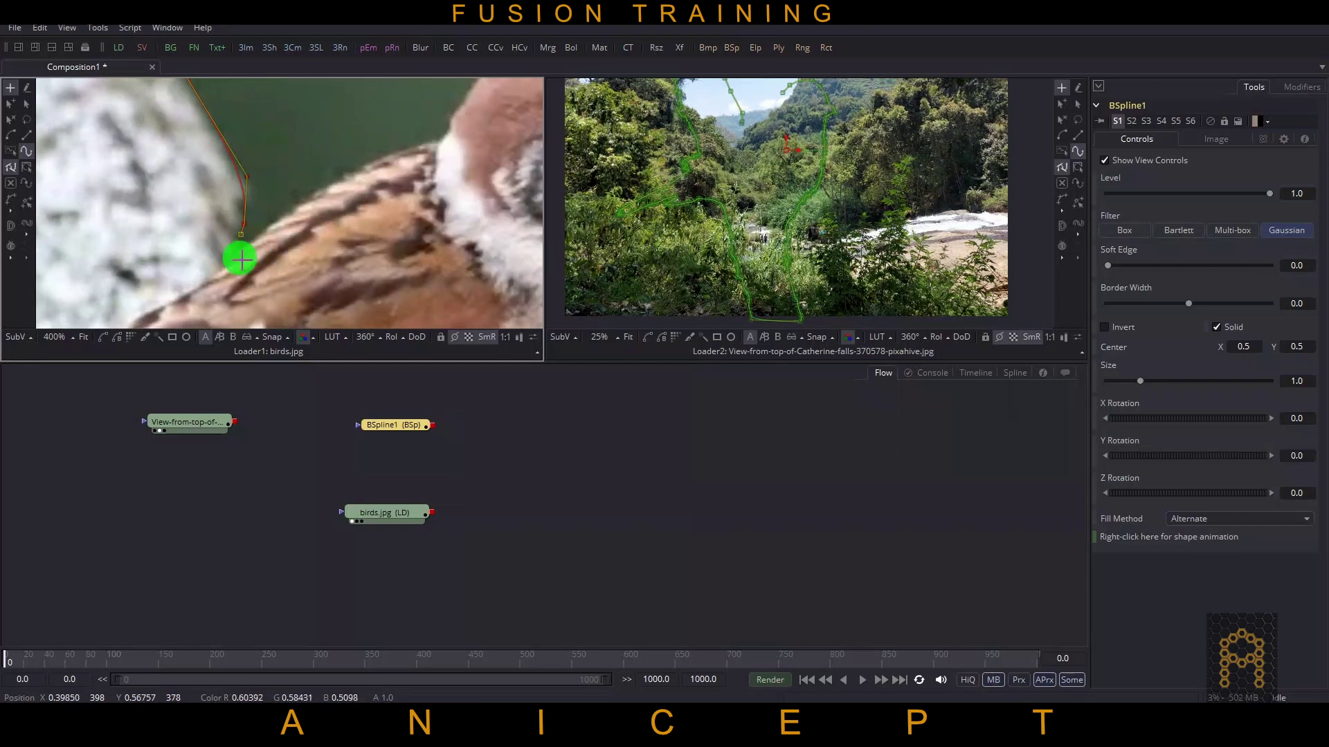
- Continue the BSpline outline from the branch up along the bird's back to the white nape feathers
{"action": "scroll", "coordinate": [324, 225], "scroll_direction": "down", "scroll_amount": 2}
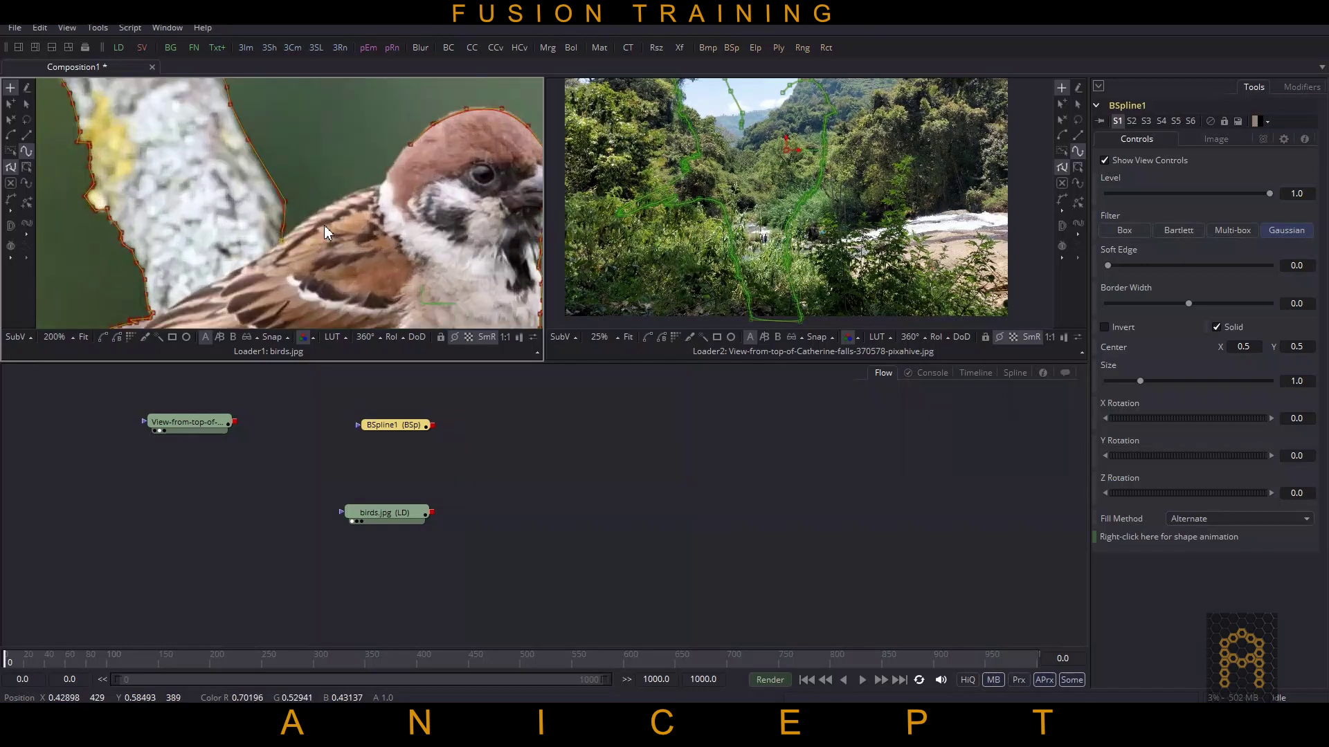
{"action": "scroll", "coordinate": [281, 252], "scroll_direction": "up", "scroll_amount": 3}
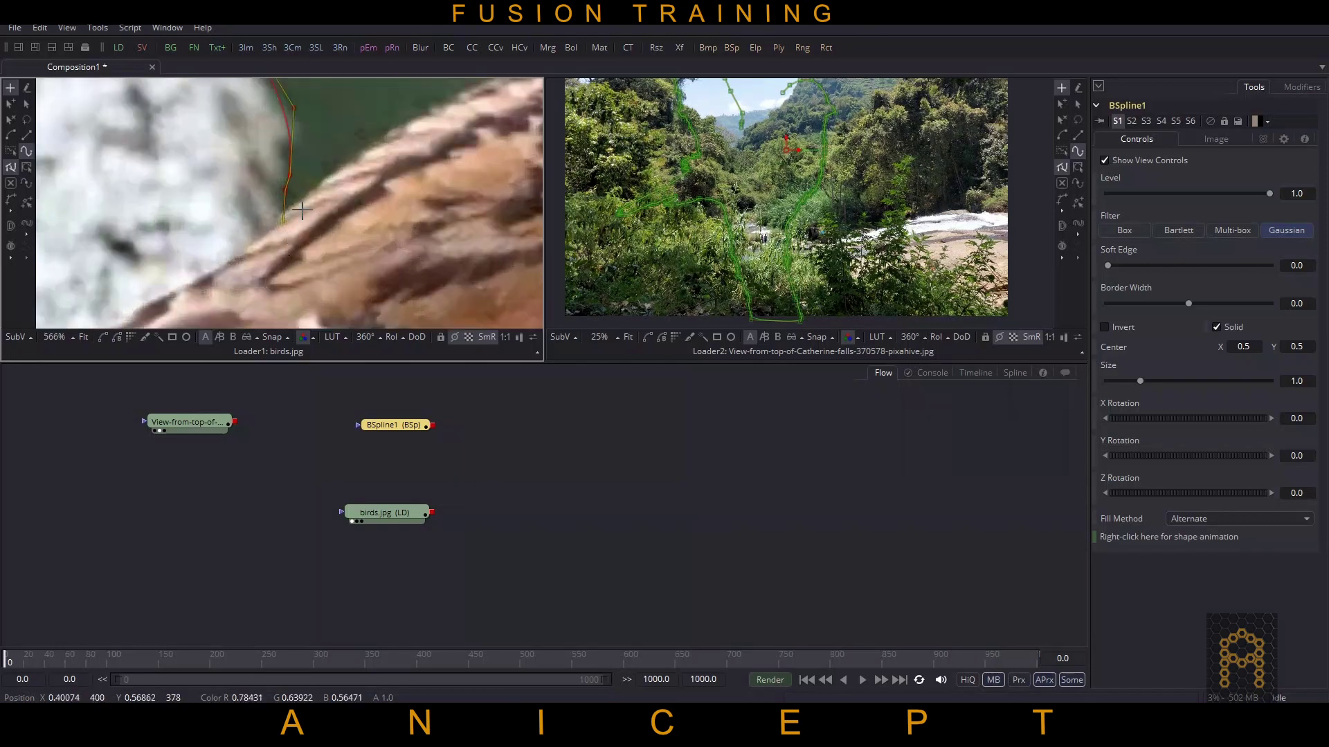
{"action": "left_click", "coordinate": [322, 186]}
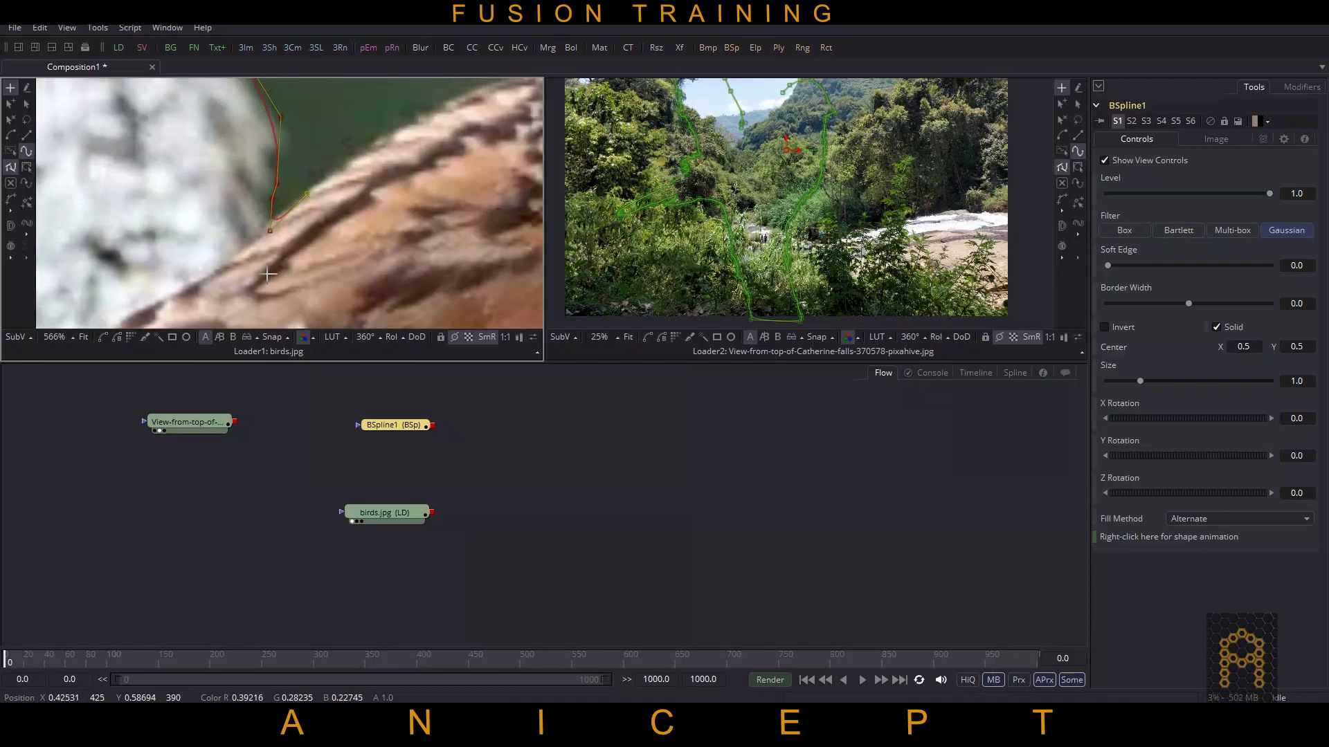
{"action": "left_click", "coordinate": [438, 120]}
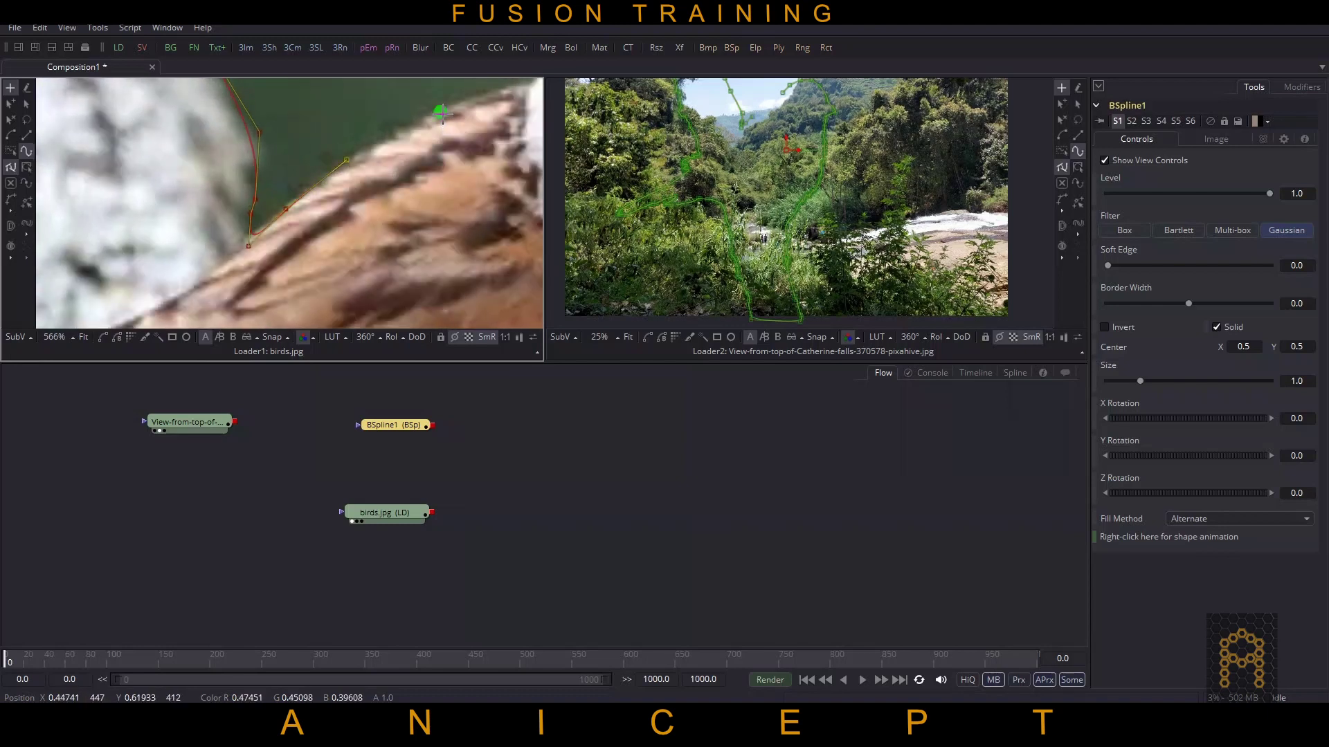
{"action": "left_click_drag", "start_coordinate": [286, 220], "coordinate": [180, 276]}
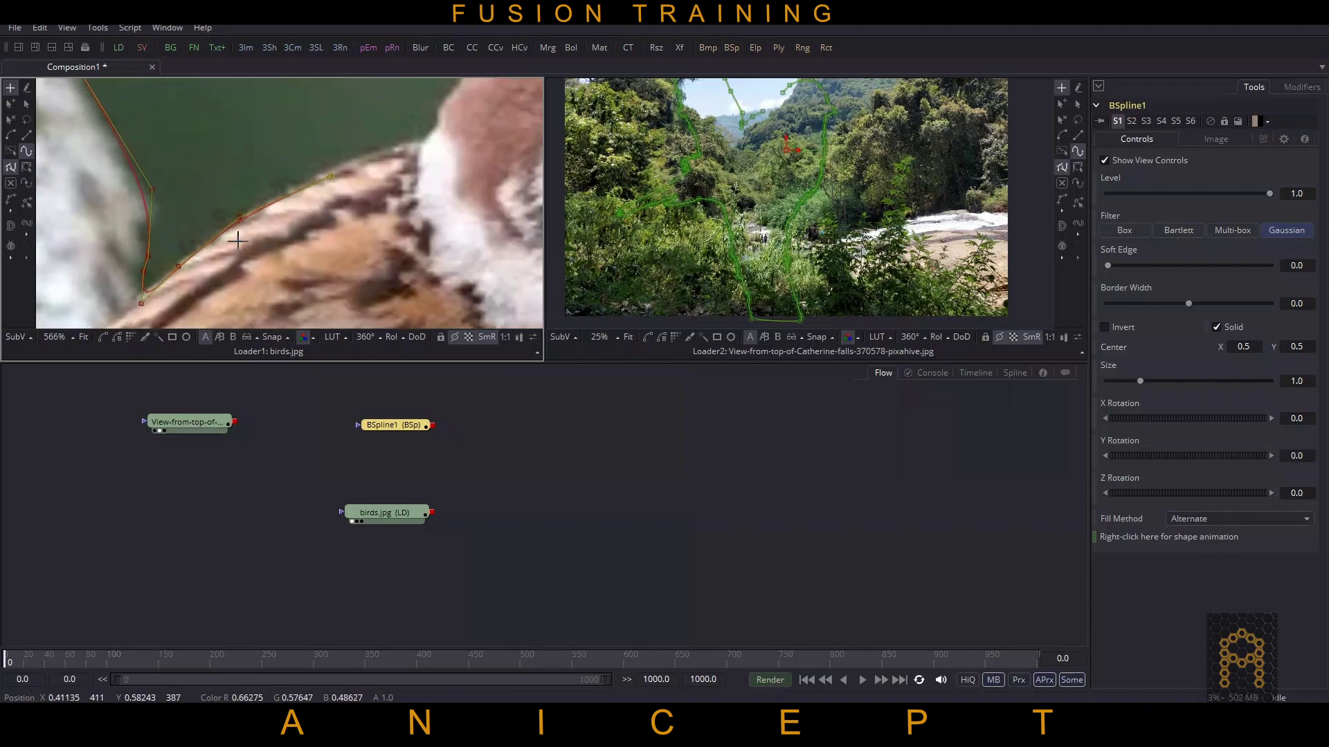
{"action": "left_click", "coordinate": [371, 154]}
{"action": "left_click", "coordinate": [434, 134]}
{"action": "left_click_drag", "start_coordinate": [424, 173], "coordinate": [327, 246]}
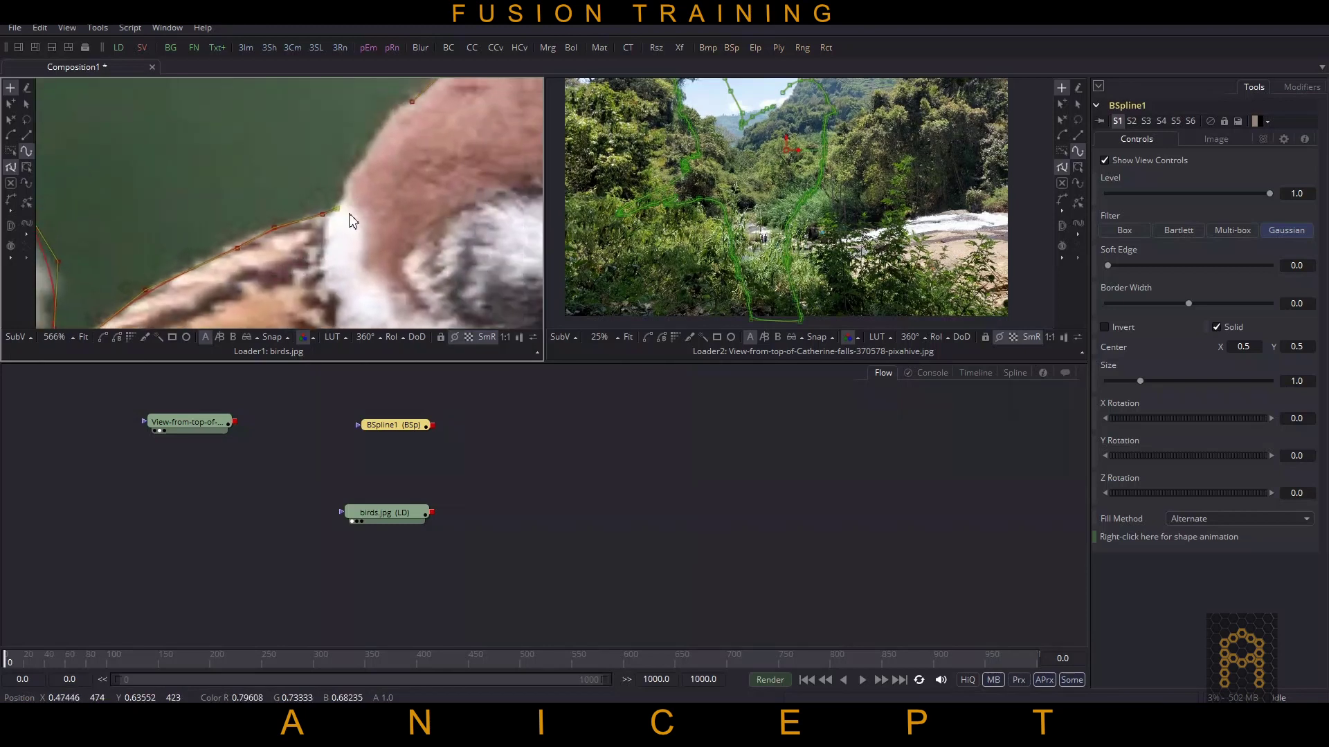
- Trace the BSpline outline closely around the corner where the white nape meets the brown head
{"action": "scroll", "coordinate": [353, 222], "scroll_direction": "up", "scroll_amount": 3}
{"action": "left_click", "coordinate": [327, 147]}
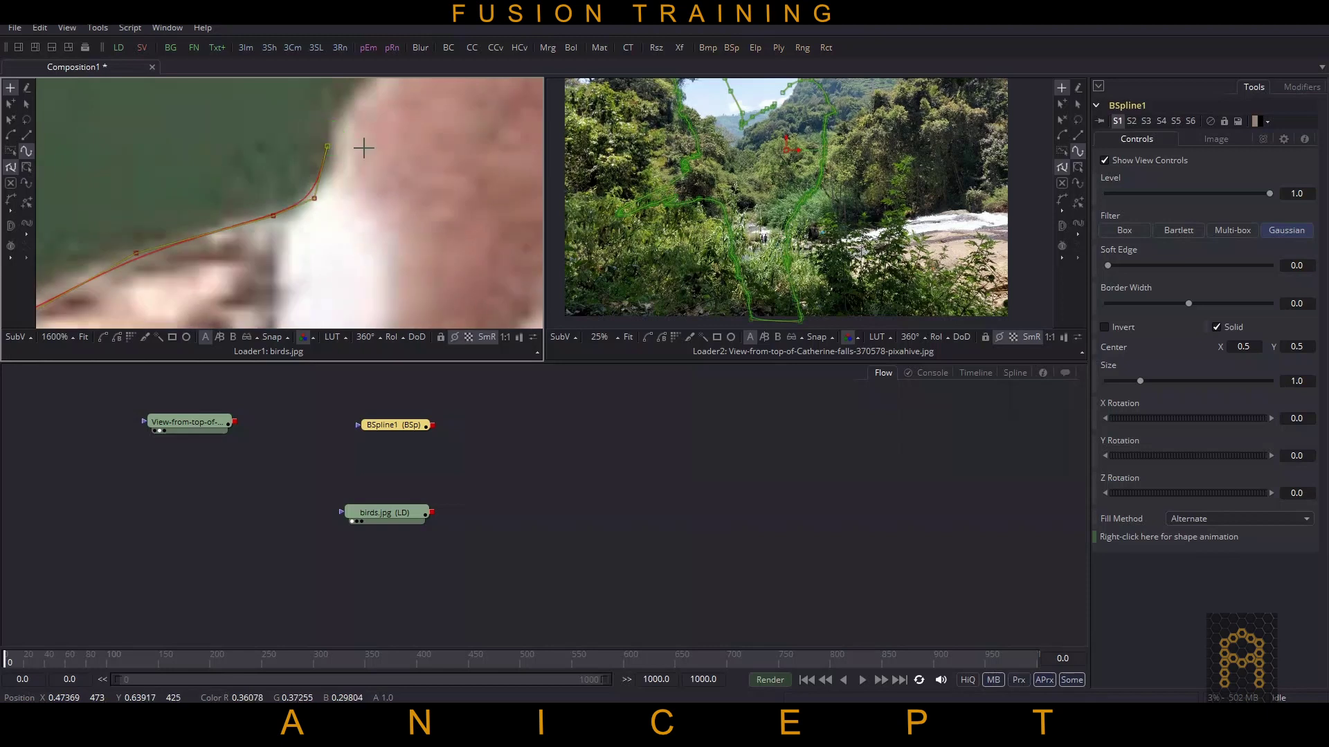
{"action": "left_click_drag", "start_coordinate": [368, 202], "coordinate": [338, 275]}
{"action": "left_click", "coordinate": [309, 206]}
{"action": "scroll", "coordinate": [409, 178], "scroll_direction": "down", "scroll_amount": 2}
- Continue the BSpline outline up the back of the head and close it at its starting point
{"action": "left_click_drag", "start_coordinate": [409, 178], "coordinate": [370, 219]}
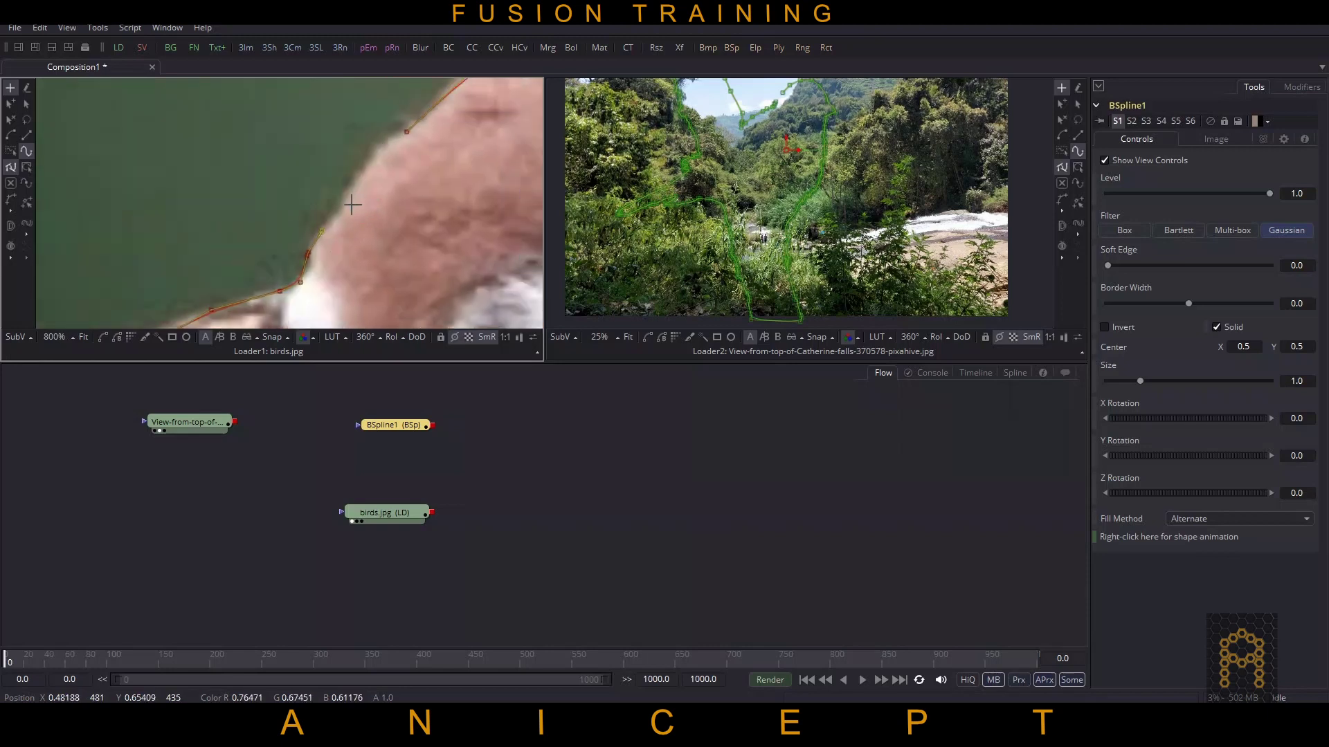
{"action": "left_click", "coordinate": [346, 202]}
{"action": "left_click", "coordinate": [360, 173]}
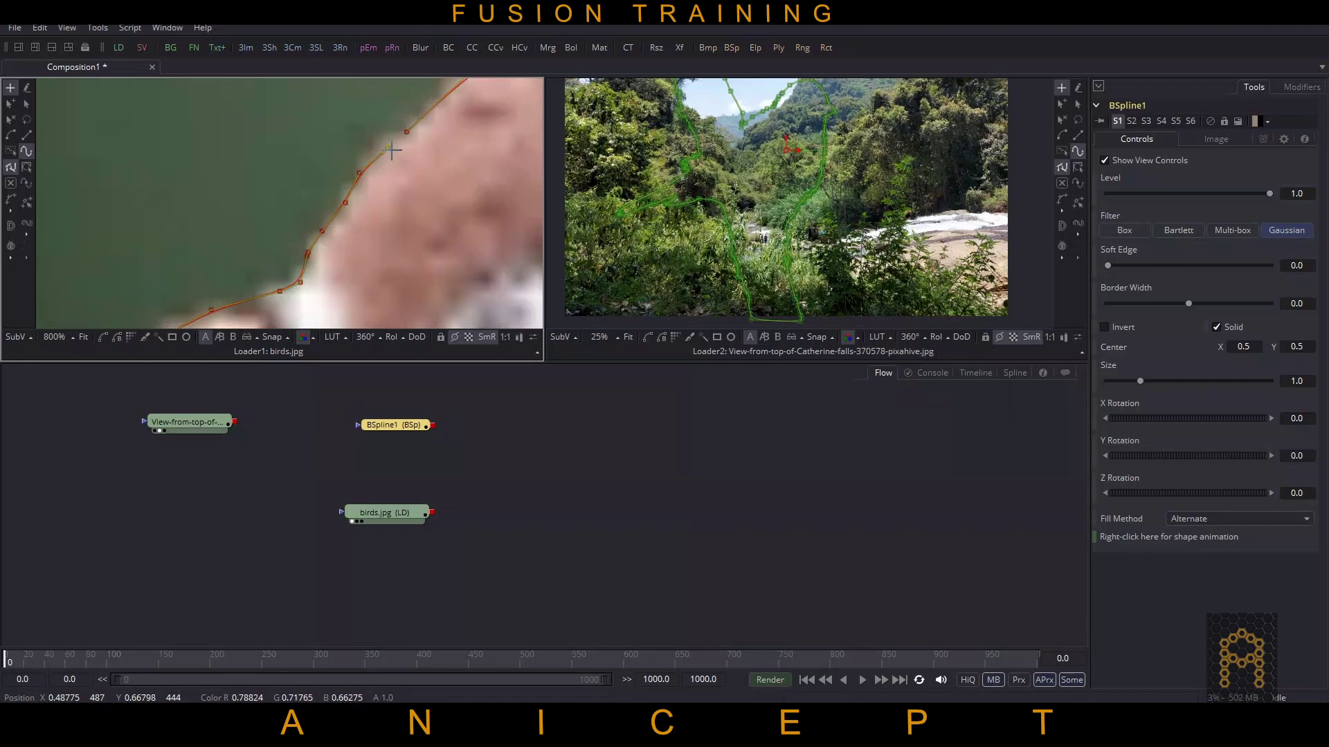
{"action": "left_click", "coordinate": [388, 148]}
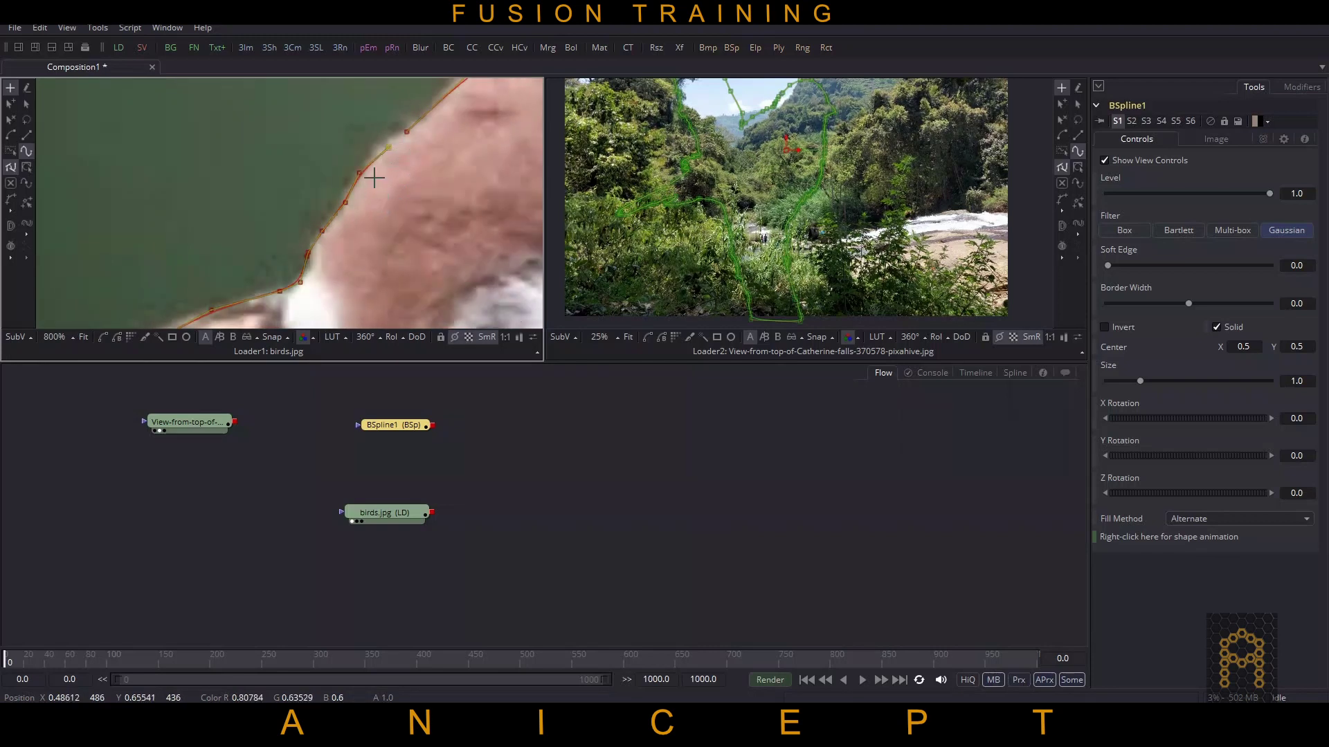
{"action": "left_click", "coordinate": [406, 133]}
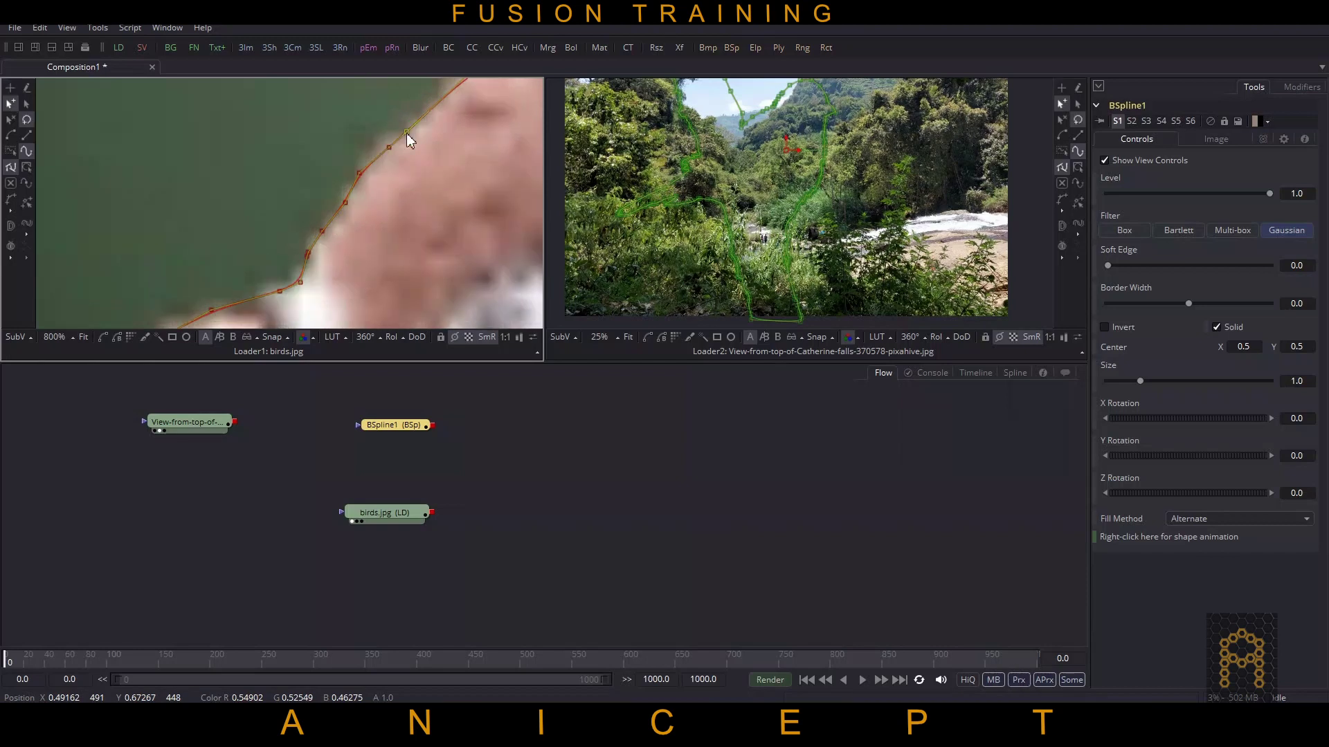
- Move the BSpline1 node to the right of birds.jpg in the flow and show the whole outlined bird and branch
{"action": "left_click_drag", "start_coordinate": [386, 436], "coordinate": [661, 463]}
{"action": "scroll", "coordinate": [462, 239], "scroll_direction": "down", "scroll_amount": 2}
{"action": "scroll", "coordinate": [364, 206], "scroll_direction": "down", "scroll_amount": 1}
{"action": "scroll", "coordinate": [379, 223], "scroll_direction": "down", "scroll_amount": 2}
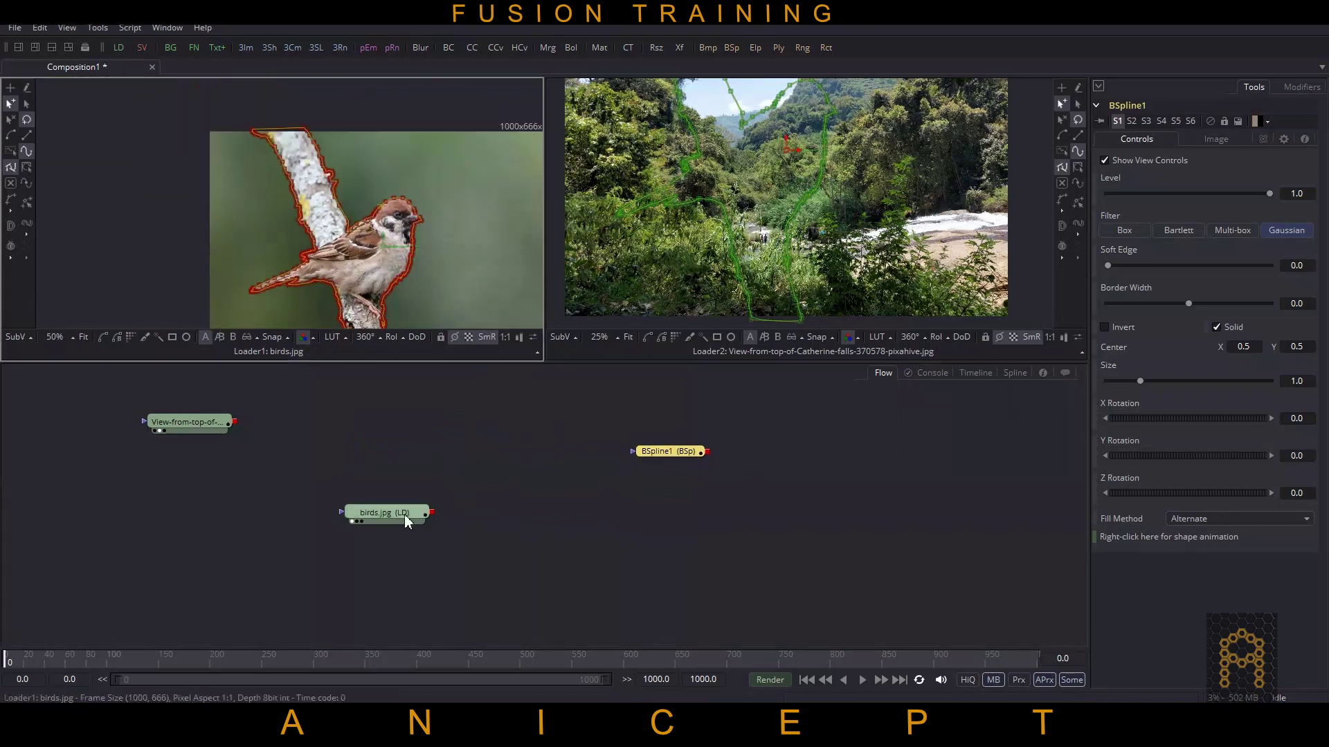
{"action": "left_click", "coordinate": [496, 523]}
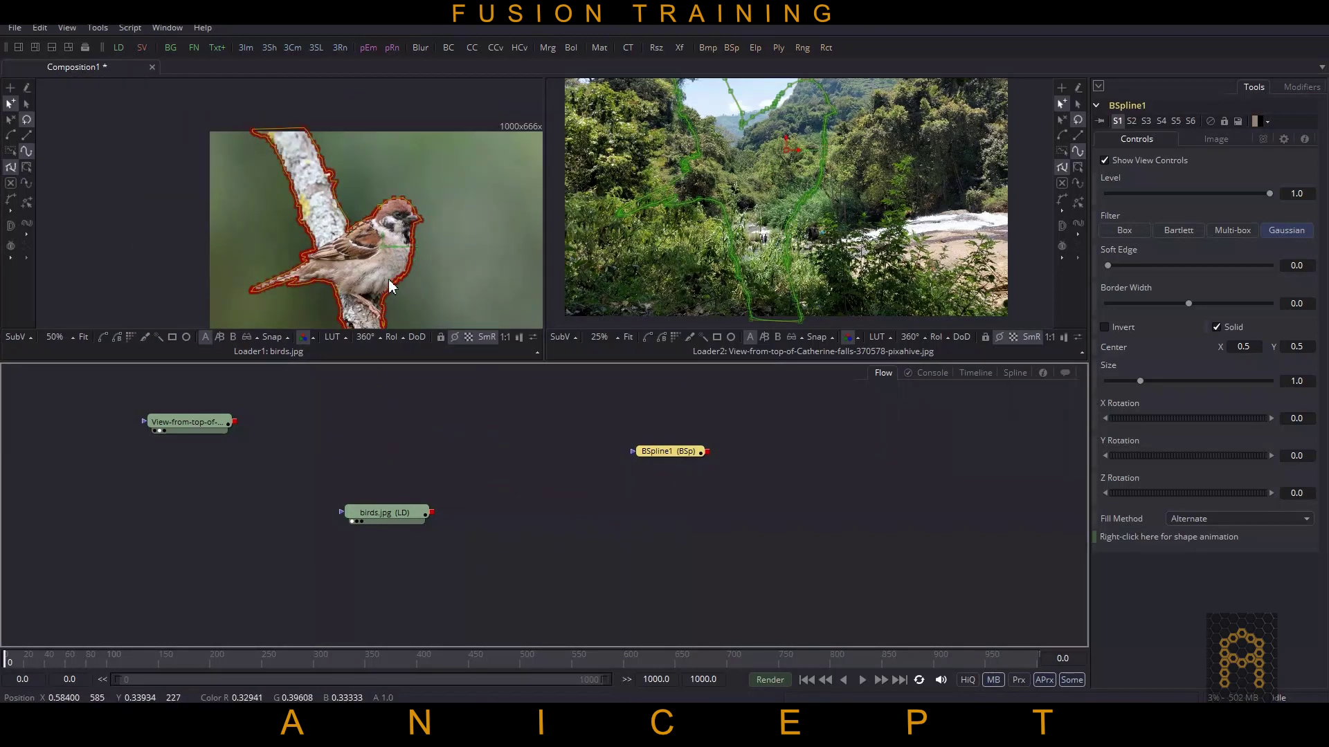
- Move the BSpline outline point on the branch's right edge slightly outward, just above where the branch meets the bird's back
{"action": "left_click", "coordinate": [569, 450]}
{"action": "left_click", "coordinate": [644, 451]}
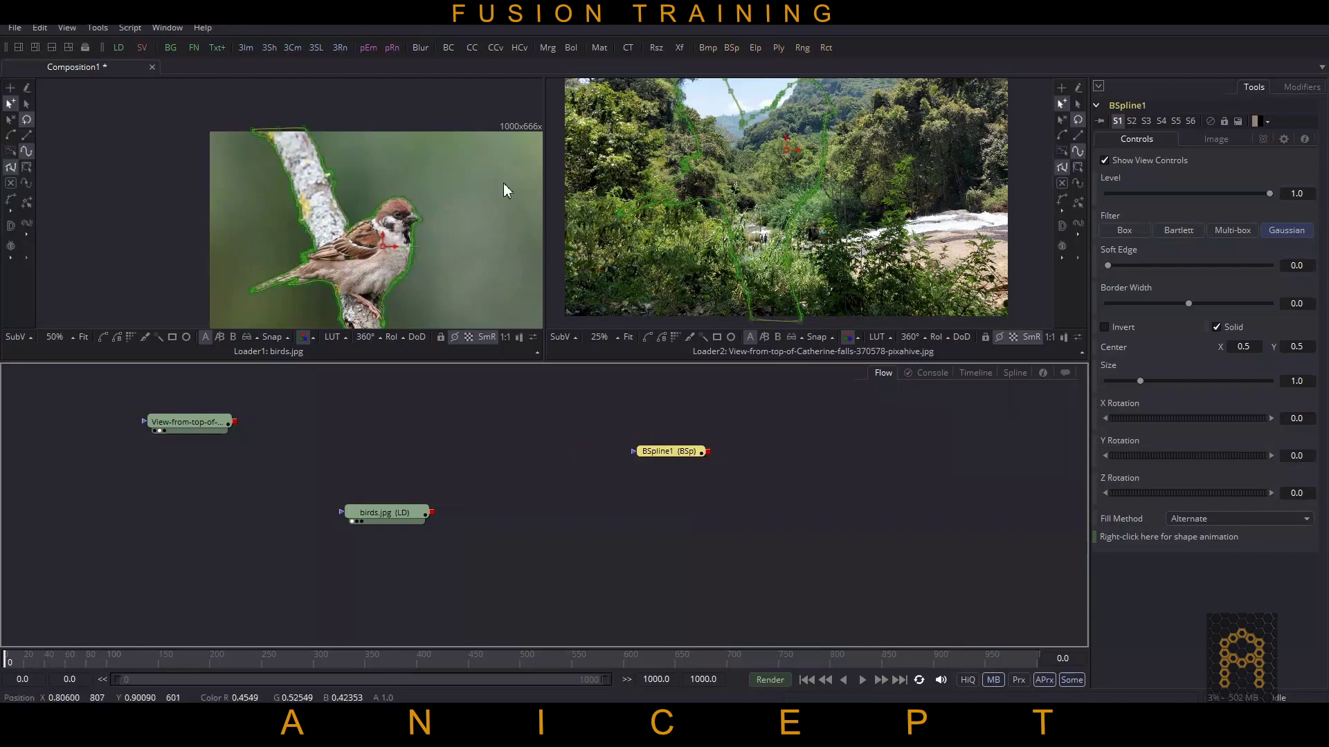
{"action": "scroll", "coordinate": [334, 252], "scroll_direction": "up", "scroll_amount": 10}
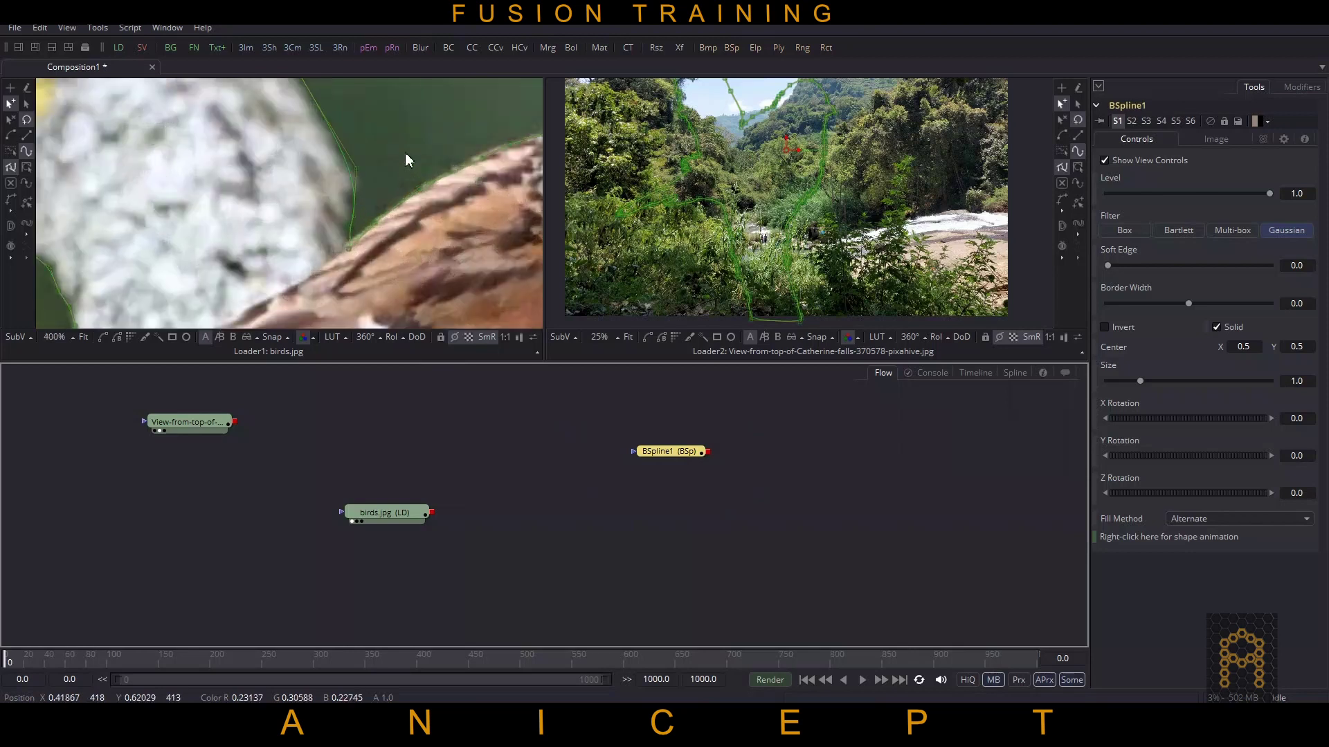
{"action": "scroll", "coordinate": [406, 154], "scroll_direction": "up", "scroll_amount": 2}
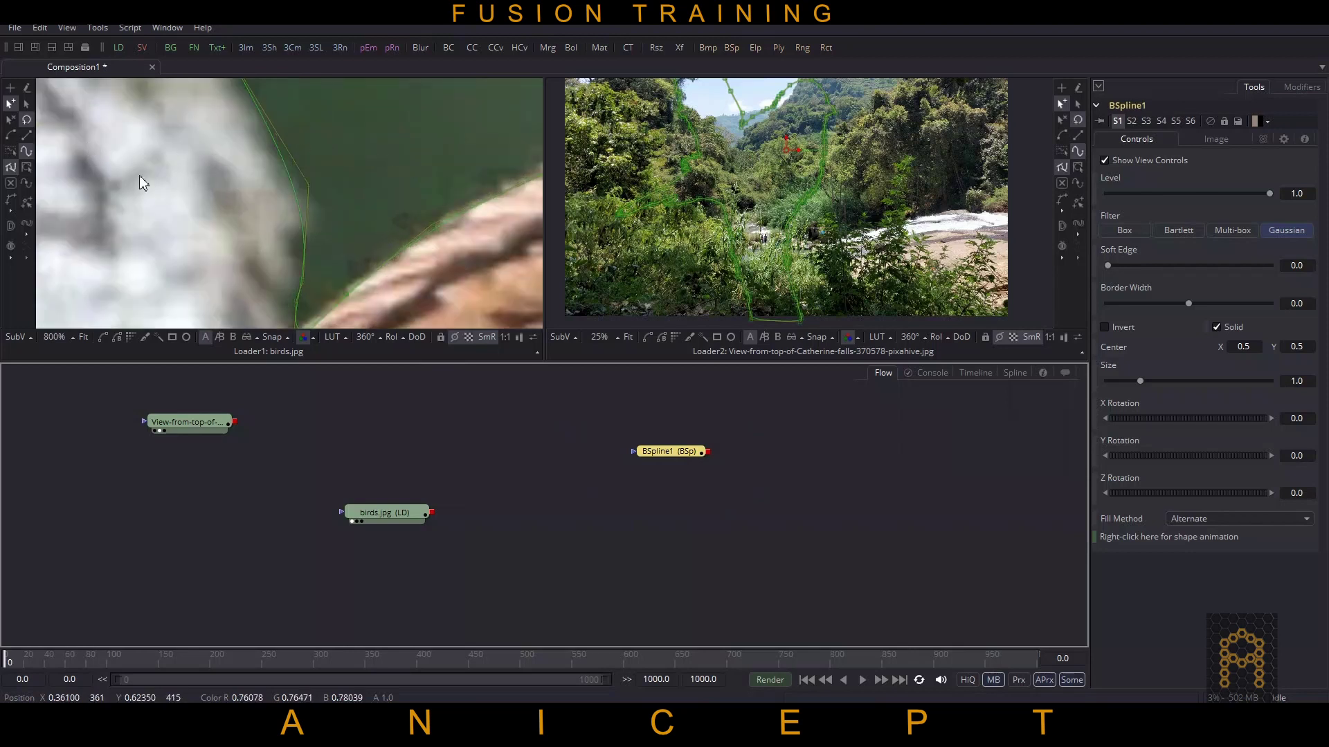
{"action": "left_click", "coordinate": [309, 185]}
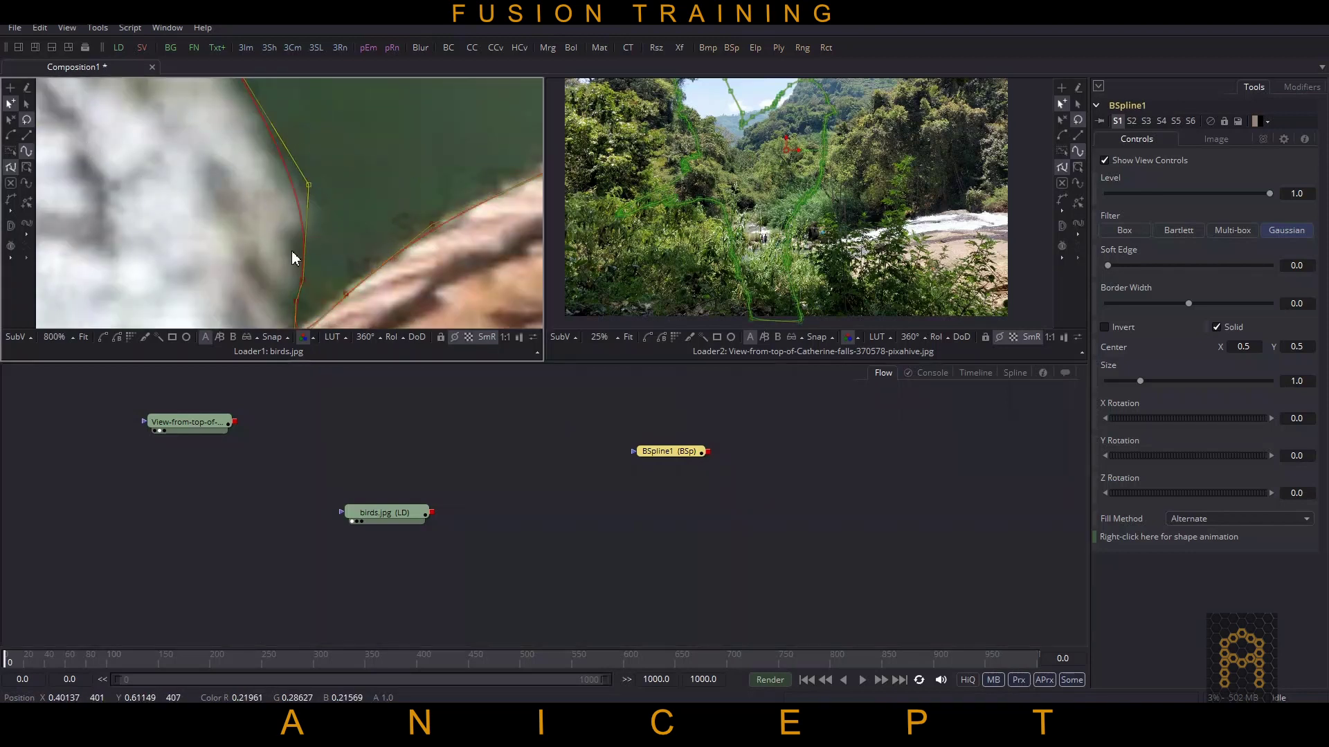
{"action": "left_click", "coordinate": [27, 148]}
{"action": "left_click_drag", "start_coordinate": [317, 185], "coordinate": [323, 186]}
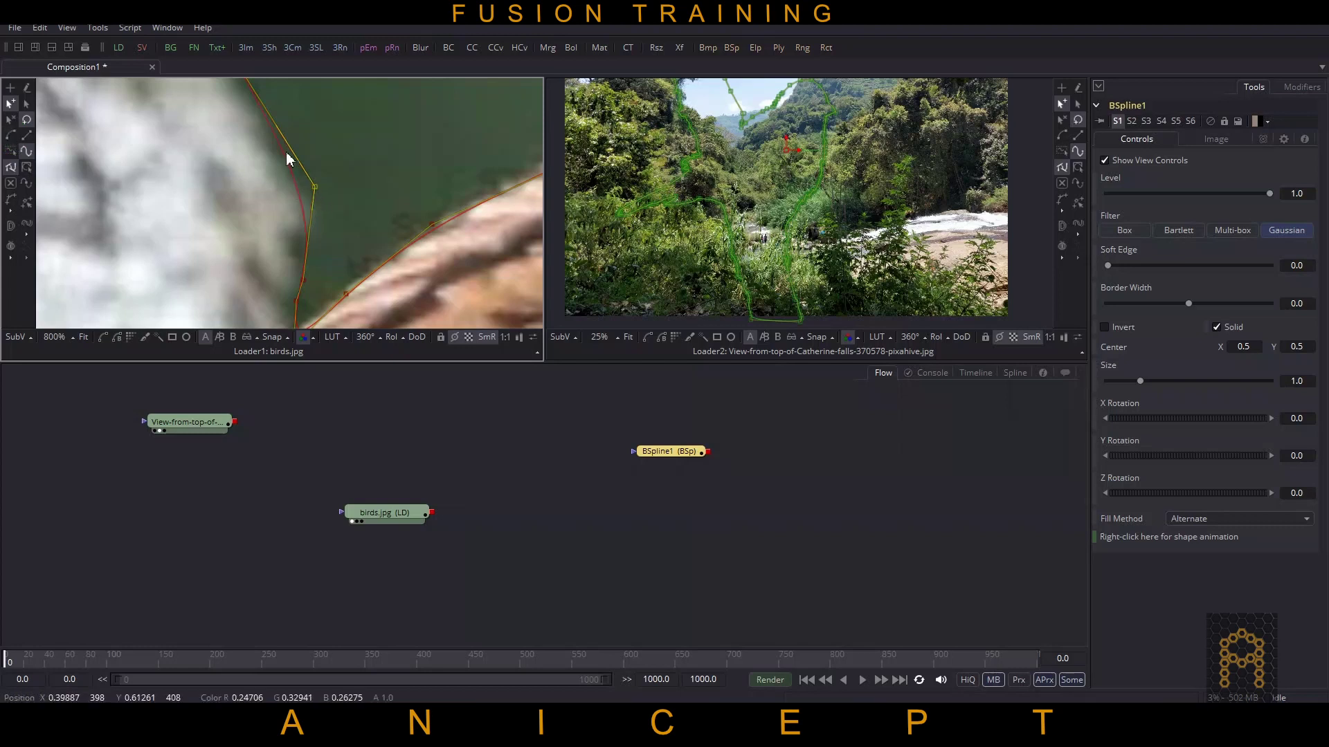
{"action": "scroll", "coordinate": [331, 205], "scroll_direction": "down", "scroll_amount": 5}
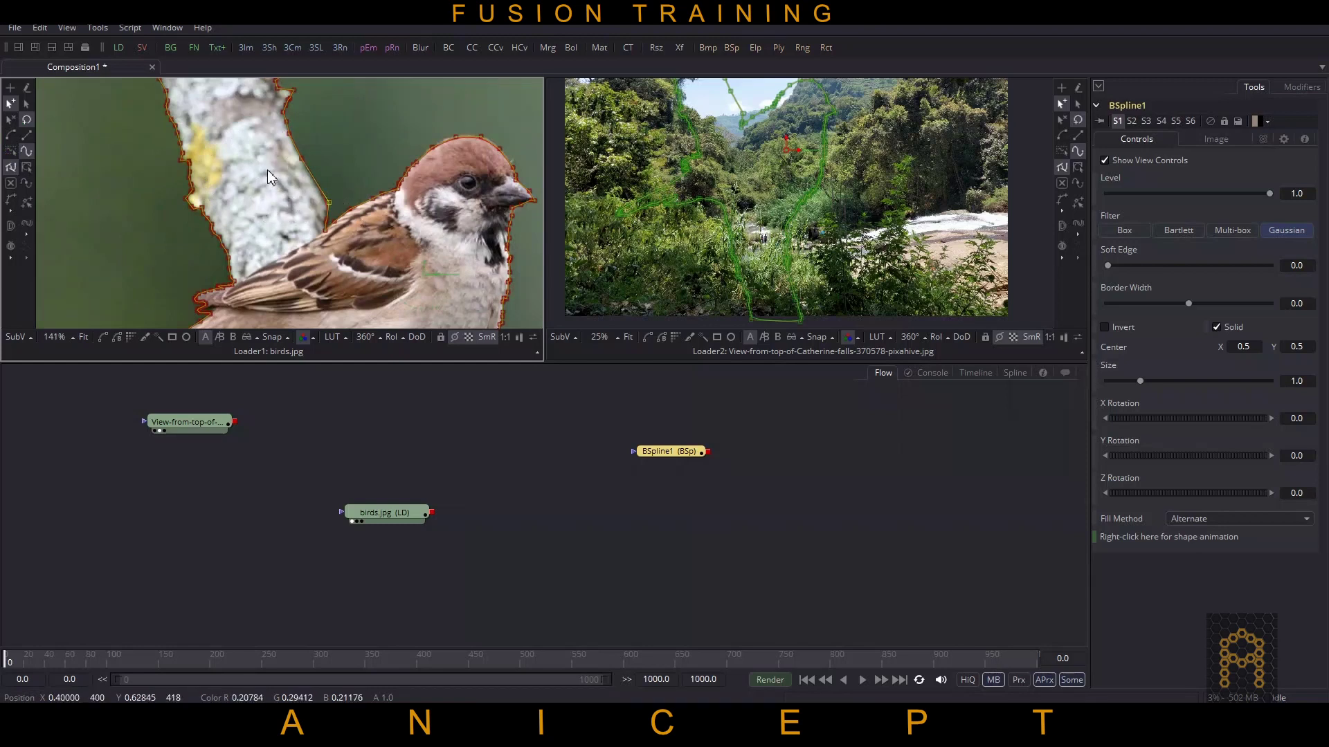
- Try to make the outline point at the tip of the small stub below the branch's round knob linear
{"action": "left_click_drag", "start_coordinate": [296, 178], "coordinate": [306, 283]}
{"action": "left_click_drag", "start_coordinate": [315, 90], "coordinate": [312, 232]}
{"action": "scroll", "coordinate": [306, 226], "scroll_direction": "up", "scroll_amount": 4}
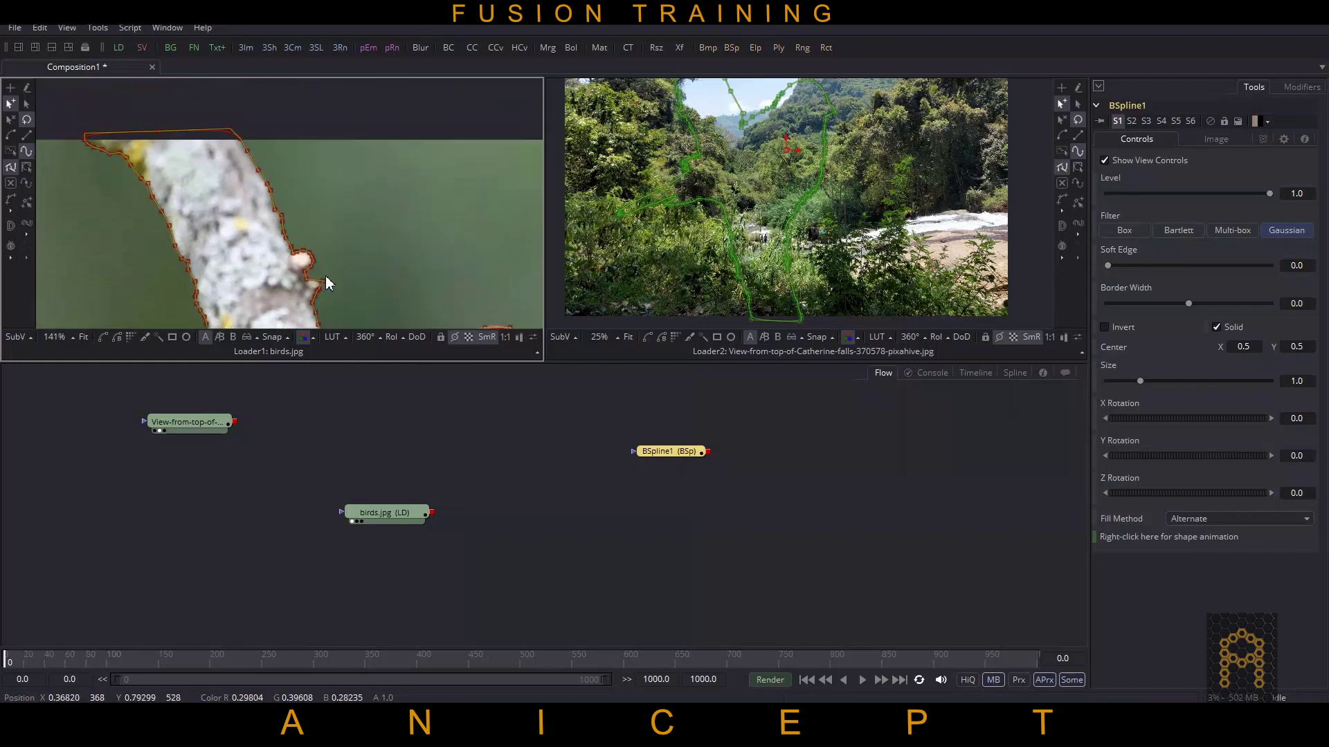
{"action": "scroll", "coordinate": [338, 288], "scroll_direction": "up", "scroll_amount": 10}
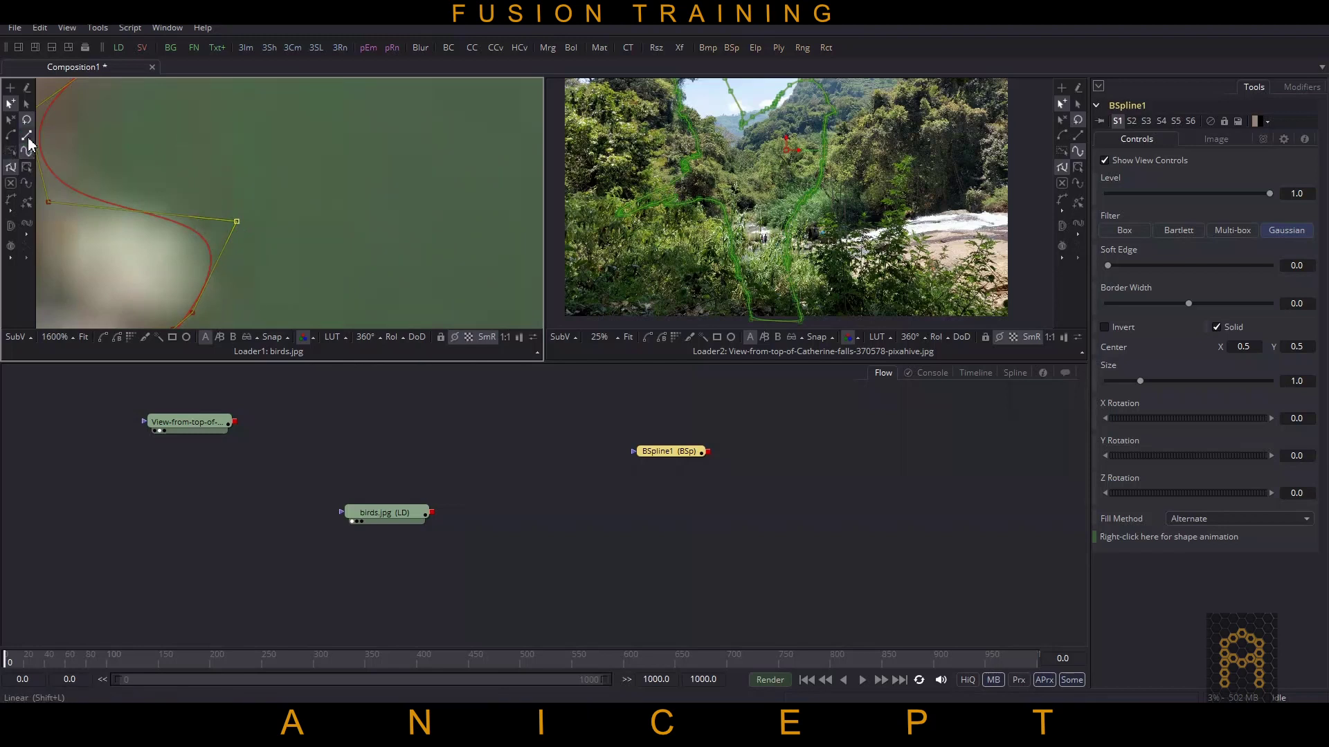
{"action": "left_click", "coordinate": [28, 137]}
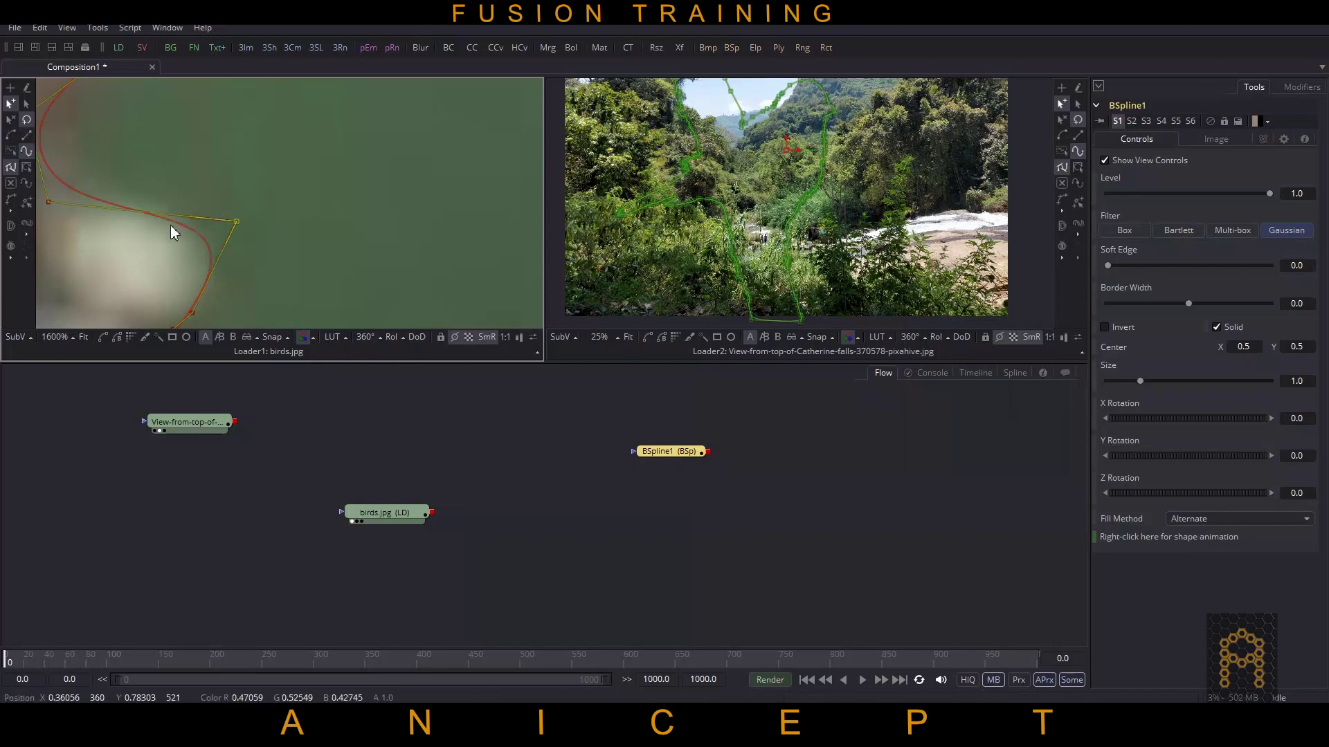
{"action": "scroll", "coordinate": [347, 225], "scroll_direction": "down", "scroll_amount": 5}
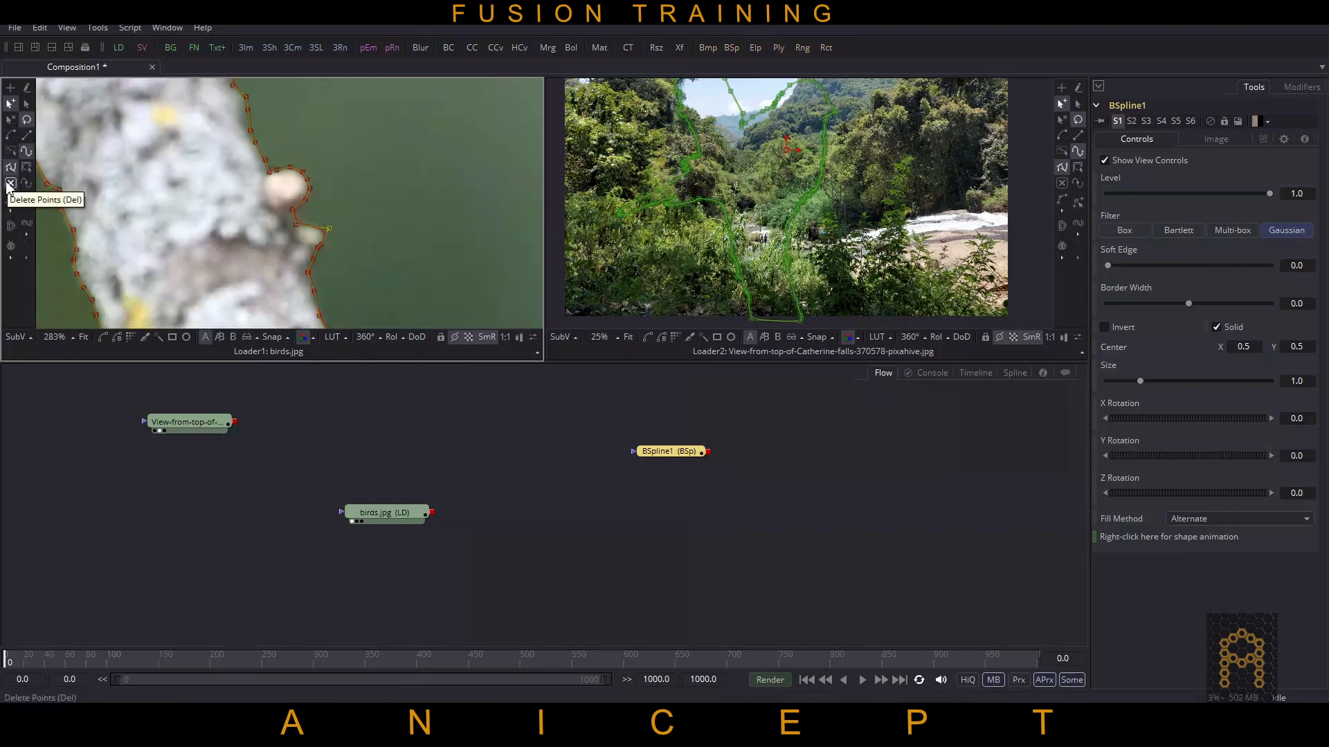
- Delete an outline point on the branch's left edge and adjust the contour there
{"action": "left_click_drag", "start_coordinate": [101, 262], "coordinate": [264, 236]}
{"action": "scroll", "coordinate": [323, 214], "scroll_direction": "up", "scroll_amount": 2}
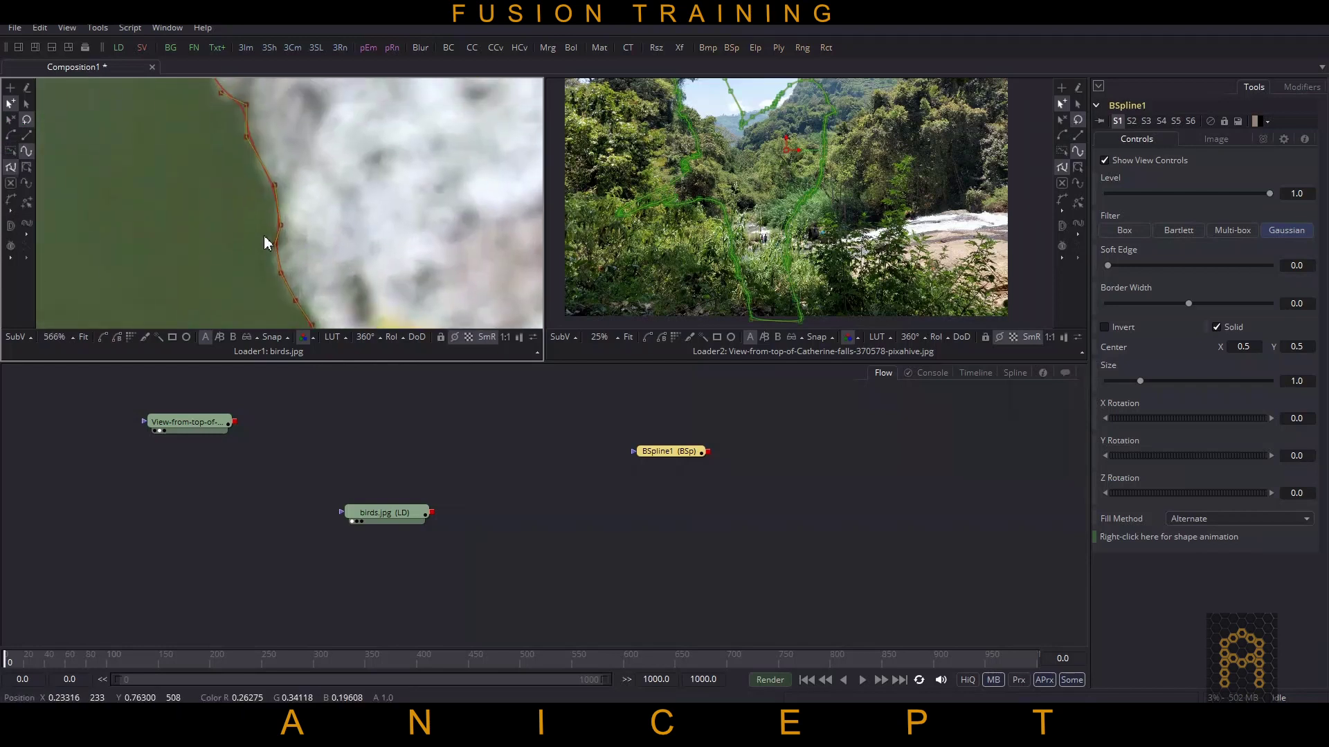
{"action": "left_click", "coordinate": [280, 274]}
{"action": "left_click", "coordinate": [280, 275]}
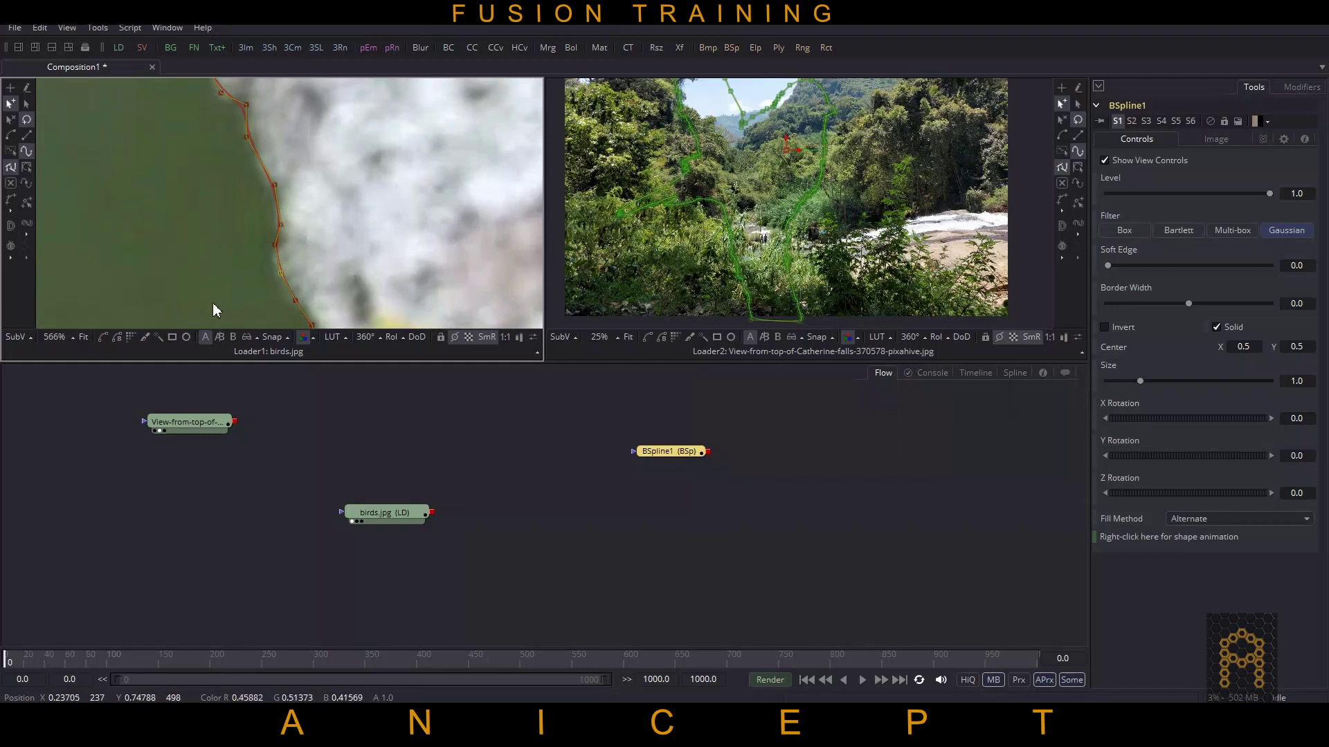
{"action": "left_click", "coordinate": [11, 184]}
{"action": "left_click_drag", "start_coordinate": [274, 249], "coordinate": [272, 259]}
{"action": "scroll", "coordinate": [409, 231], "scroll_direction": "down", "scroll_amount": 4}
- Show the whole outlined bird and move the BSpline1 node to the left of birds.jpg in the flow
{"action": "scroll", "coordinate": [409, 230], "scroll_direction": "down", "scroll_amount": 1}
{"action": "left_click_drag", "start_coordinate": [361, 267], "coordinate": [223, 194]}
{"action": "left_click_drag", "start_coordinate": [425, 283], "coordinate": [386, 194]}
{"action": "scroll", "coordinate": [401, 226], "scroll_direction": "down", "scroll_amount": 2}
{"action": "left_click", "coordinate": [442, 463]}
{"action": "left_click_drag", "start_coordinate": [671, 455], "coordinate": [322, 451]}
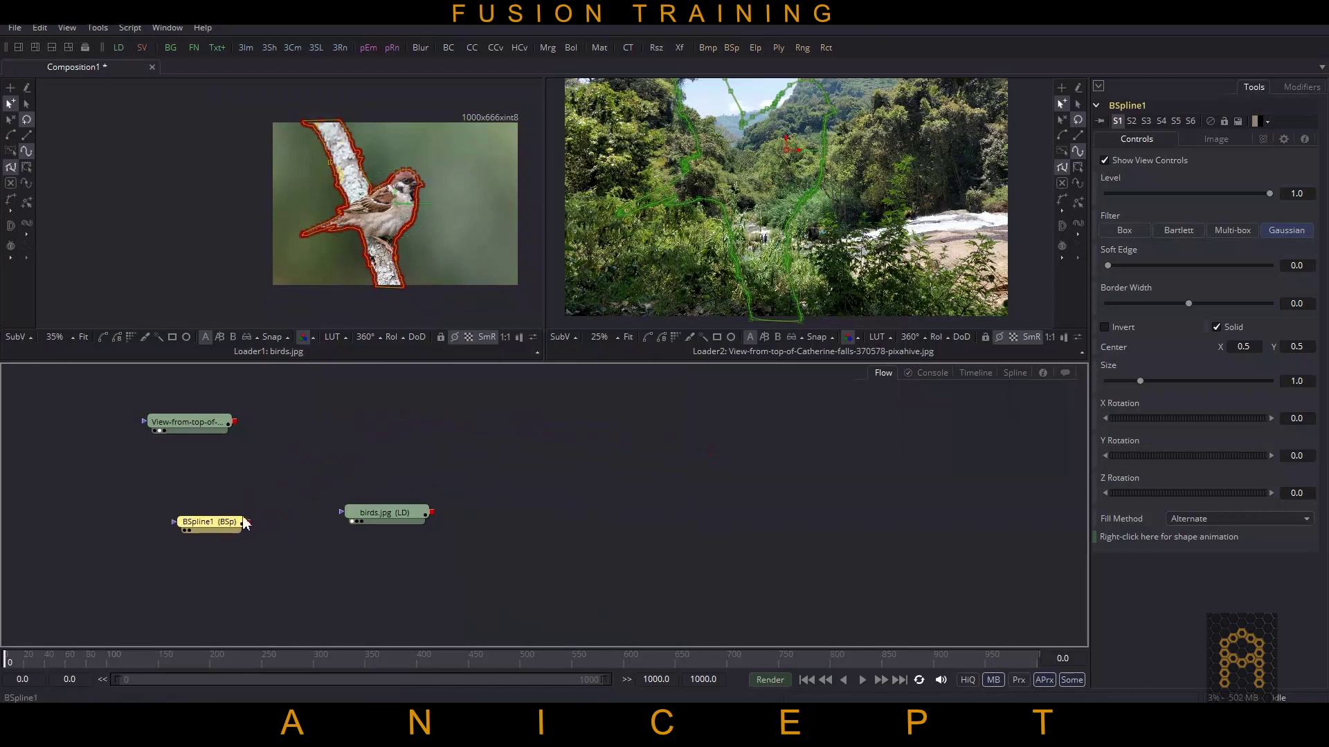
{"action": "left_click", "coordinate": [437, 448]}
- Stack the birds.jpg and landscape loader nodes above BSpline1 in the flow and bring up each loader's settings
{"action": "scroll", "coordinate": [816, 281], "scroll_direction": "down", "scroll_amount": 2}
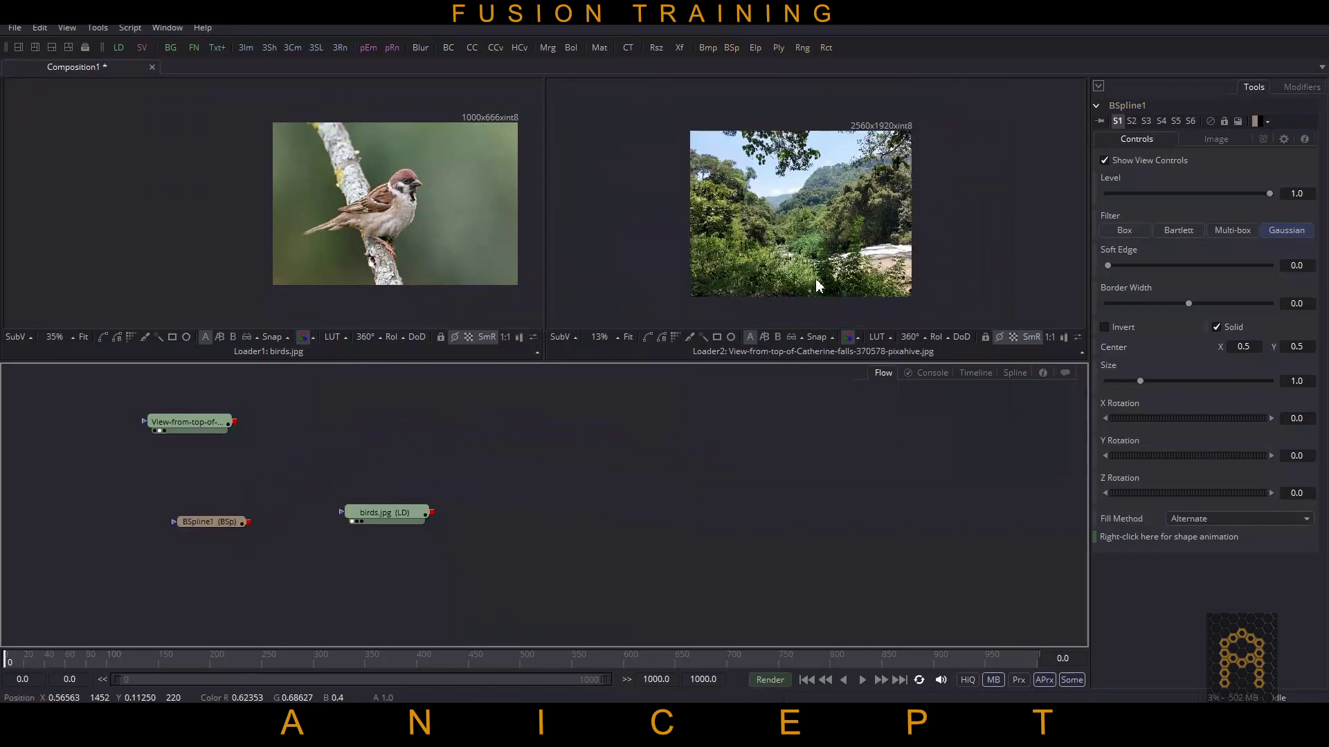
{"action": "scroll", "coordinate": [816, 281], "scroll_direction": "up", "scroll_amount": 1}
{"action": "left_click_drag", "start_coordinate": [830, 254], "coordinate": [825, 284]}
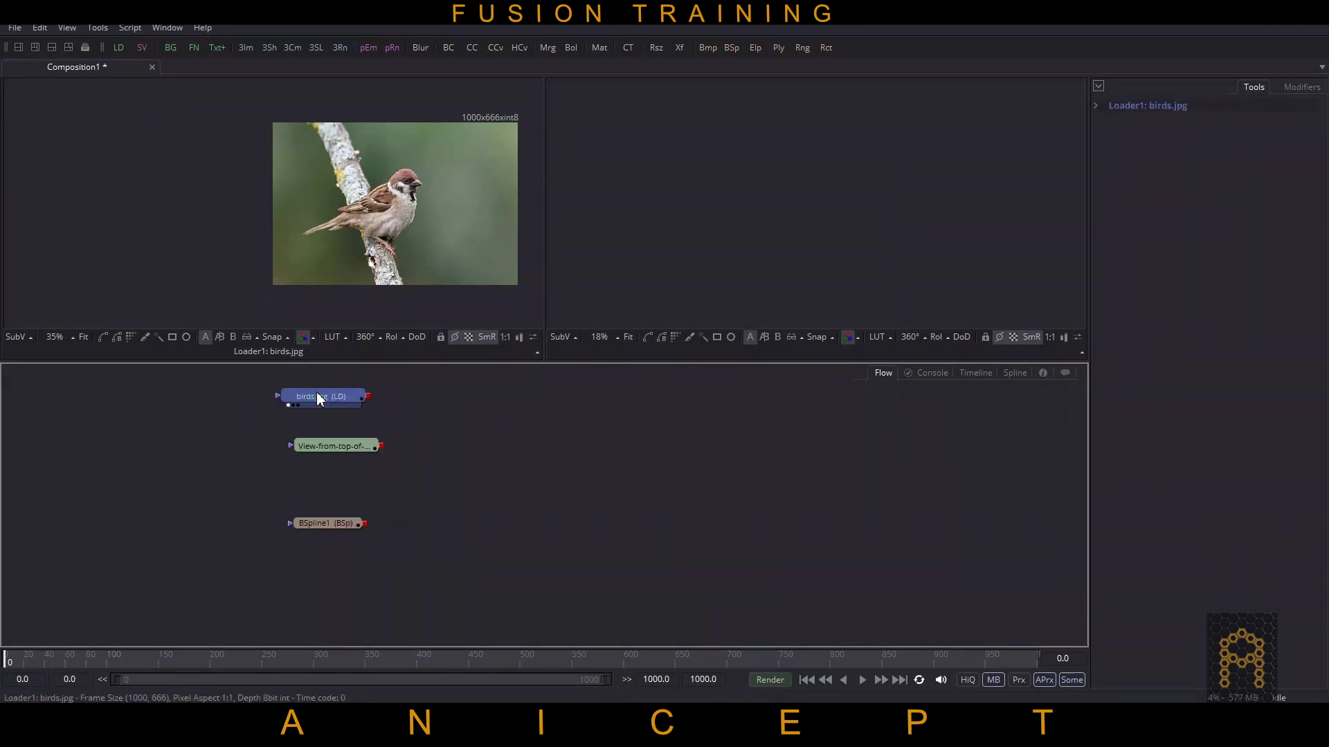
{"action": "left_click", "coordinate": [317, 396]}
{"action": "left_click", "coordinate": [505, 425]}
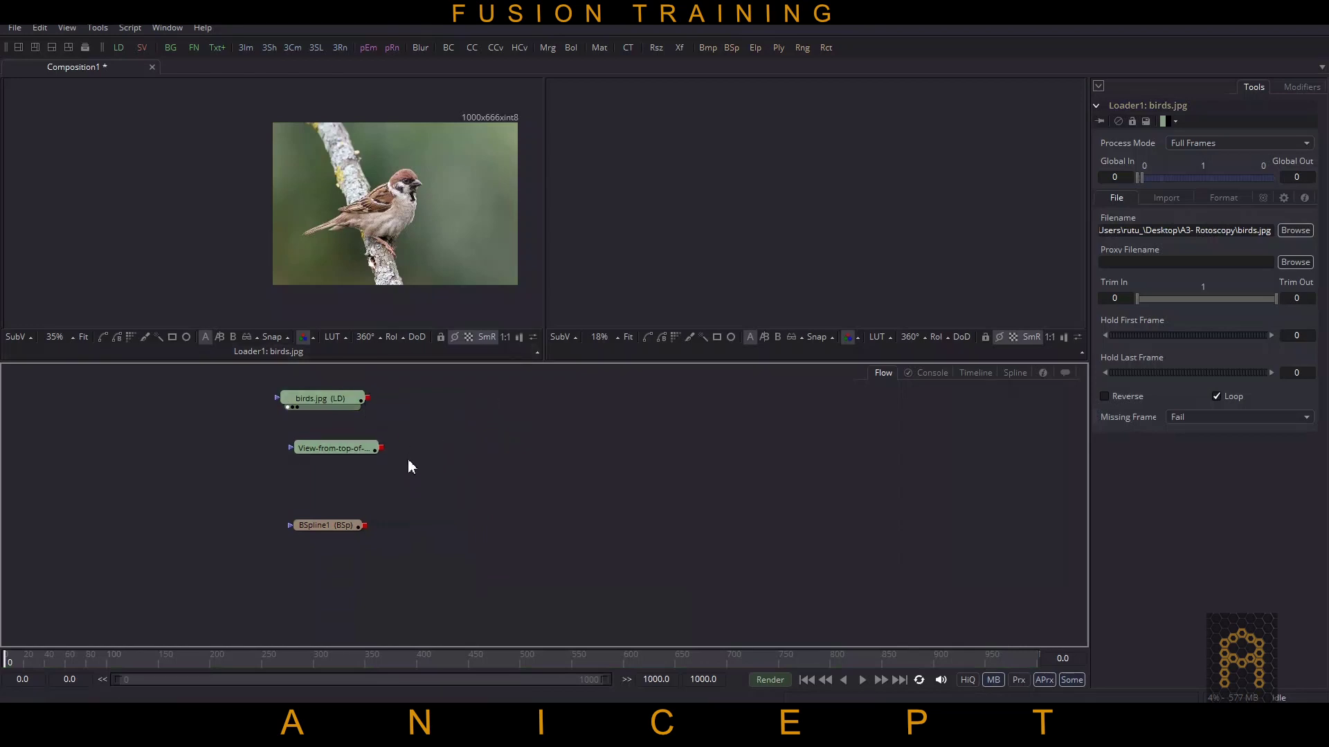
{"action": "left_click_drag", "start_coordinate": [327, 398], "coordinate": [349, 393]}
{"action": "left_click", "coordinate": [339, 457]}
{"action": "left_click", "coordinate": [472, 507]}
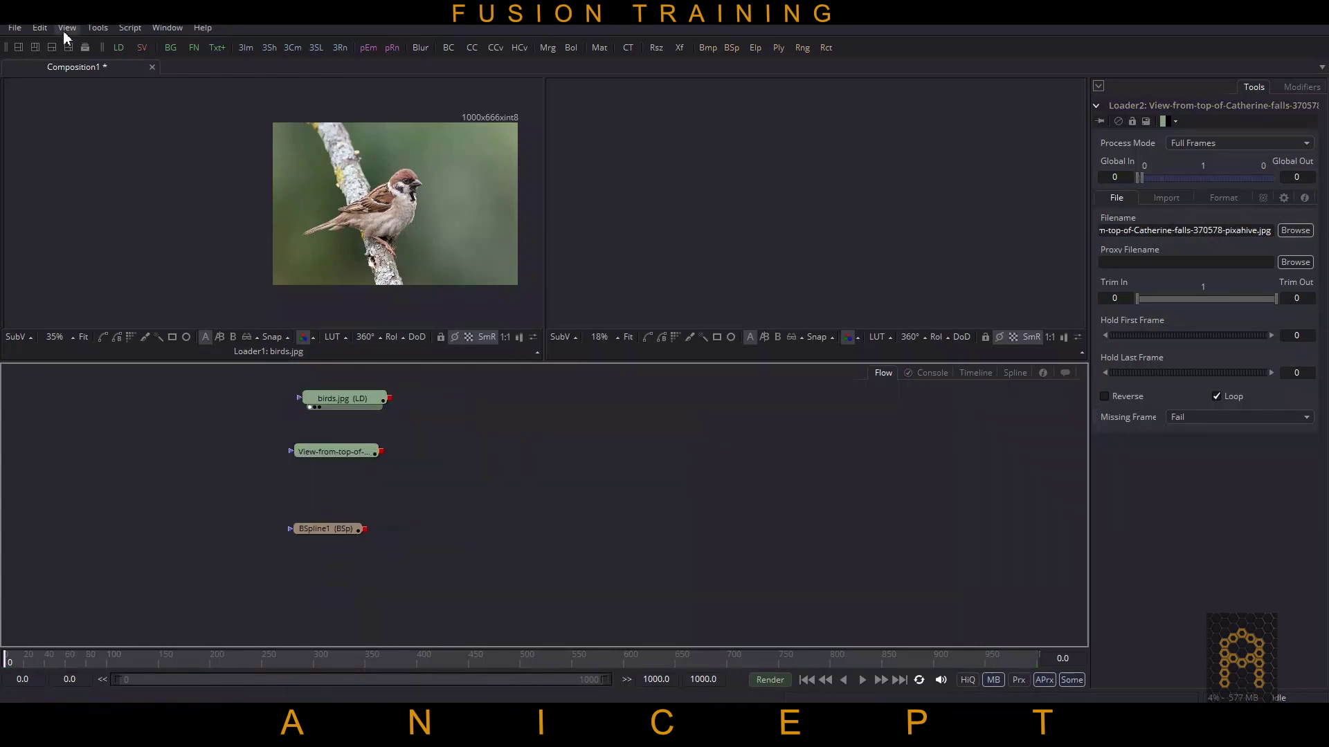
- Check the Frame Format resolution in the composition's preferences and close them without saving
{"action": "left_click", "coordinate": [24, 30]}
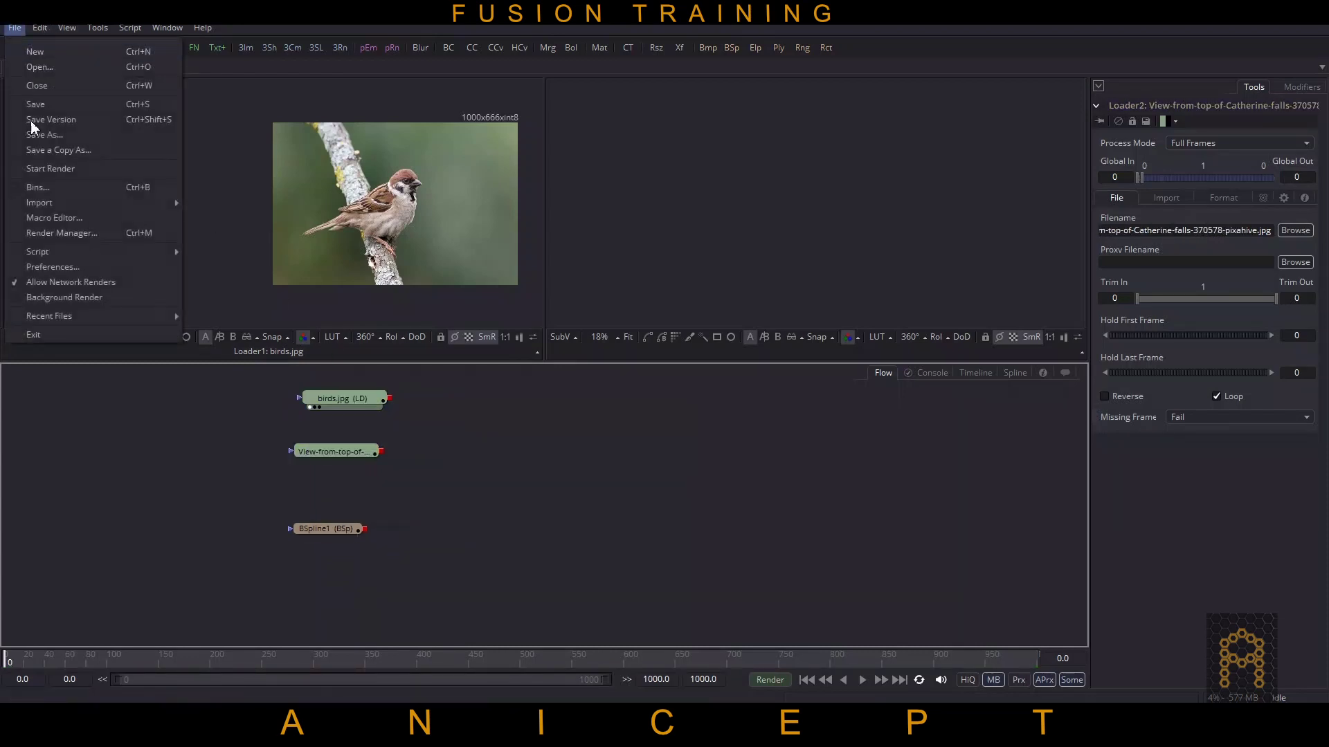
{"action": "left_click", "coordinate": [61, 270]}
{"action": "left_click", "coordinate": [514, 243]}
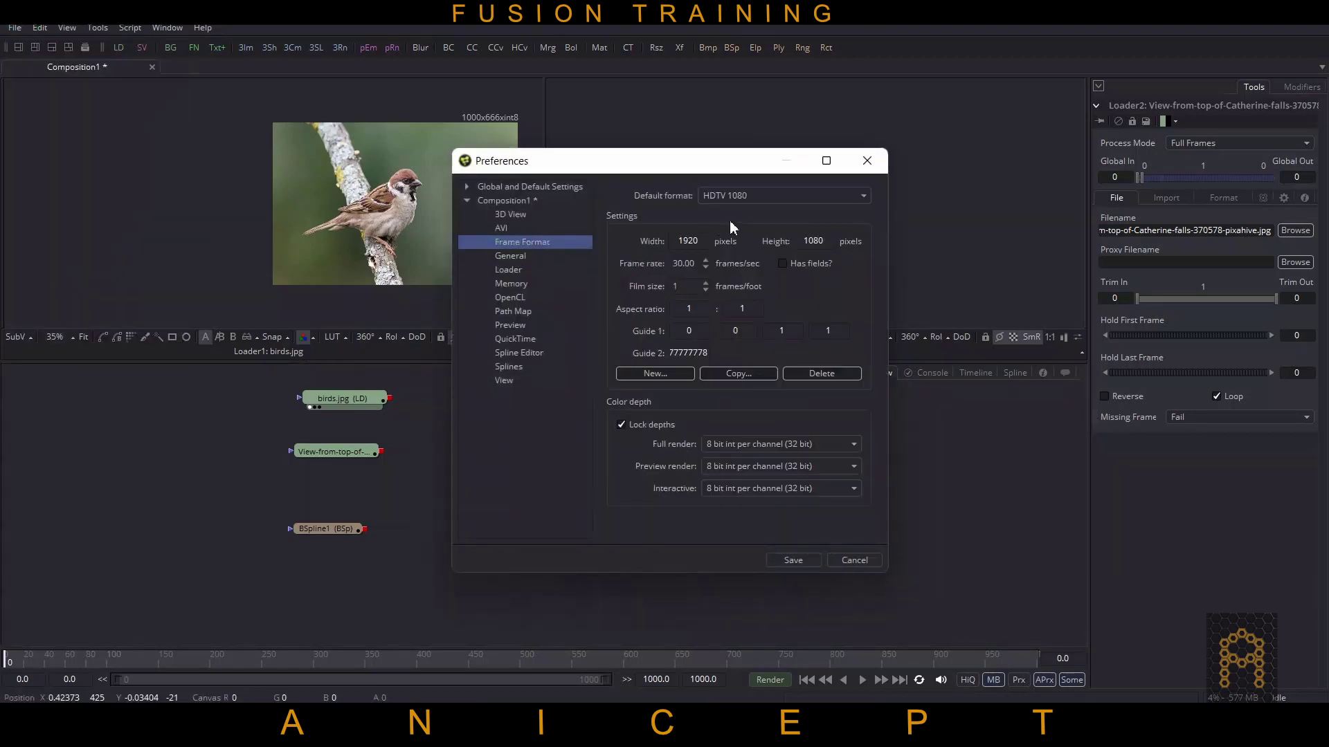
{"action": "left_click", "coordinate": [843, 566]}
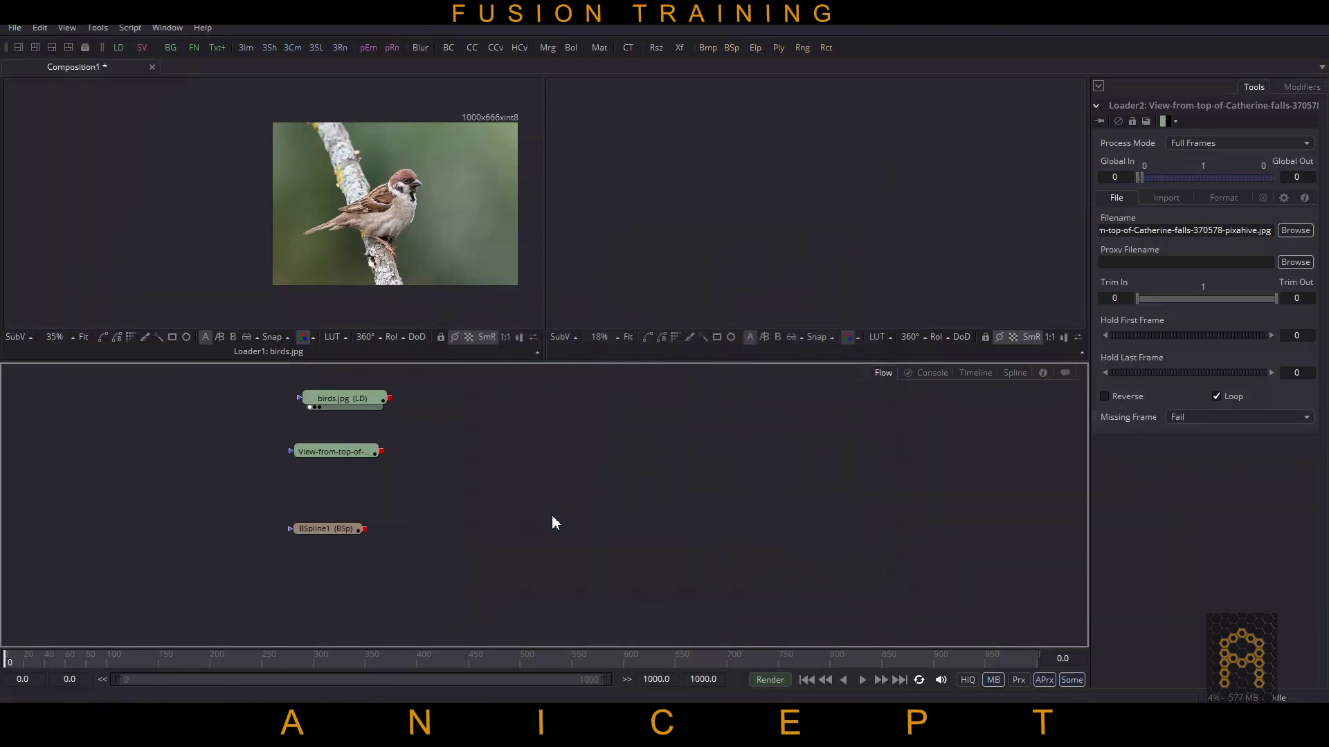
- Place the landscape loader to the right of the other nodes and display it in the second viewer
{"action": "left_click_drag", "start_coordinate": [496, 486], "coordinate": [411, 498]}
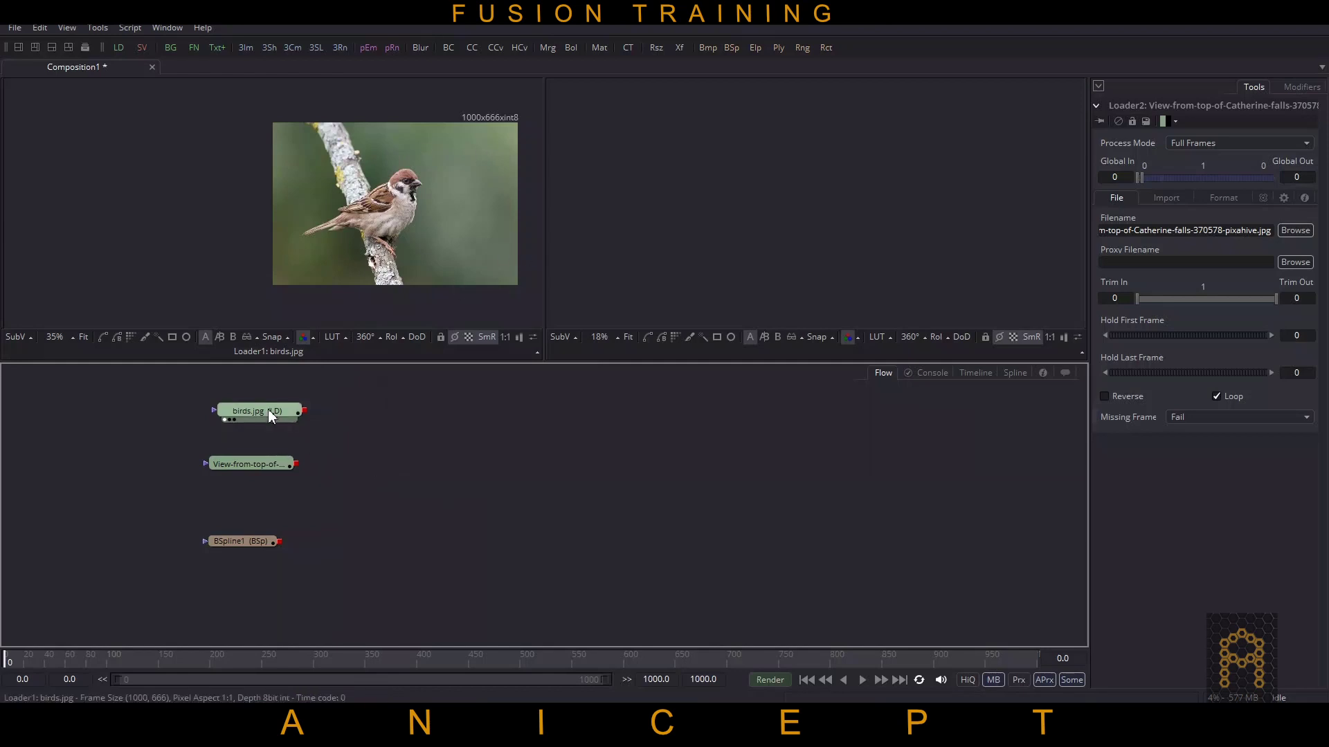
{"action": "left_click_drag", "start_coordinate": [247, 465], "coordinate": [438, 459]}
{"action": "key", "text": "2"}
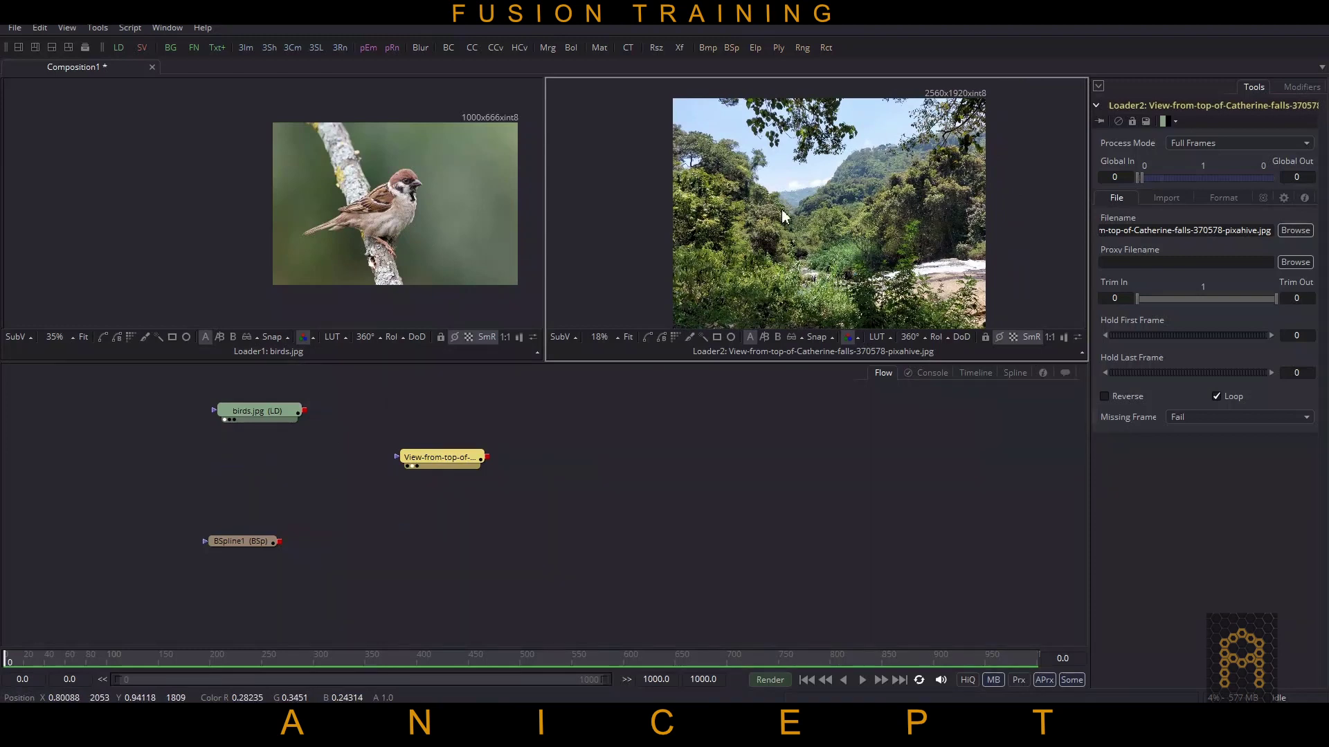
{"action": "left_click_drag", "start_coordinate": [441, 467], "coordinate": [384, 475]}
{"action": "left_click", "coordinate": [545, 490]}
{"action": "left_click", "coordinate": [447, 491]}
- Add a 1920 × 1080 Resize node fed by the landscape loader and display its output in the second viewer
{"action": "right_click", "coordinate": [501, 457]}
{"action": "mouse_move", "coordinate": [553, 458]}
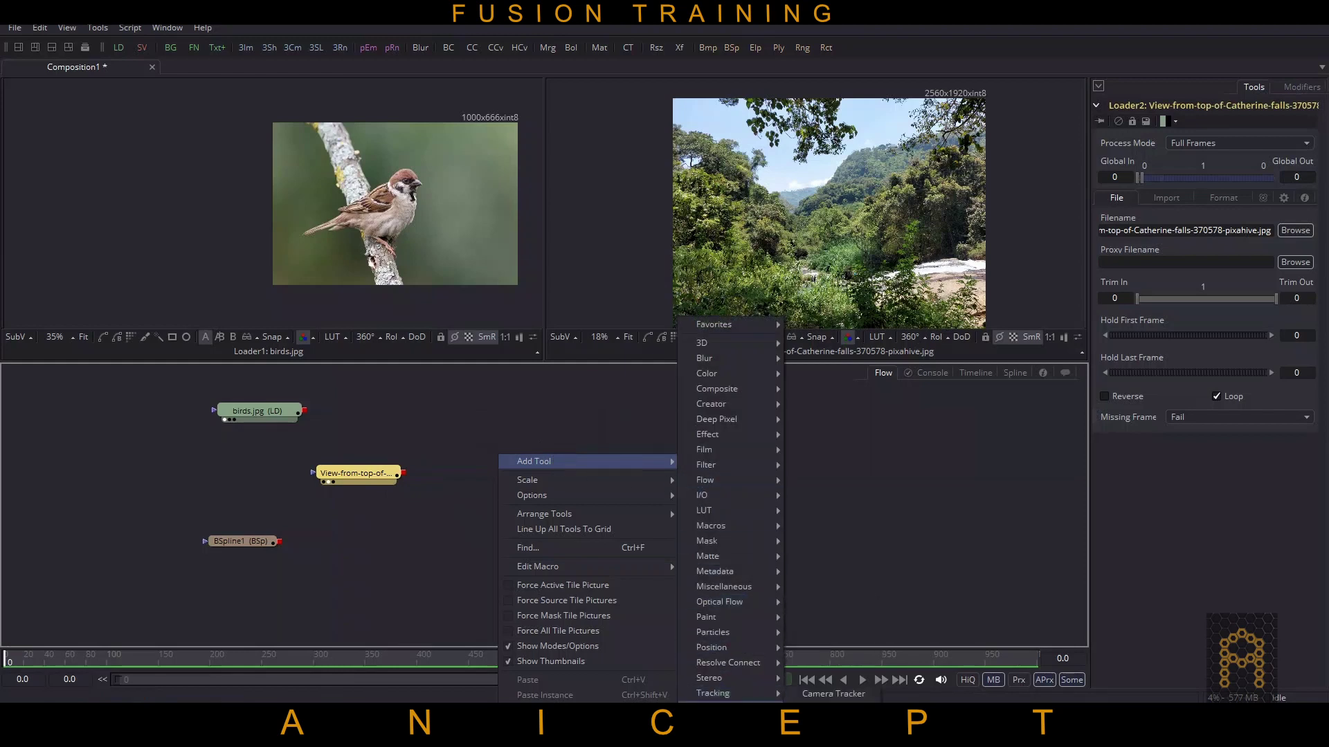
{"action": "mouse_move", "coordinate": [721, 706]}
{"action": "left_click", "coordinate": [824, 708]}
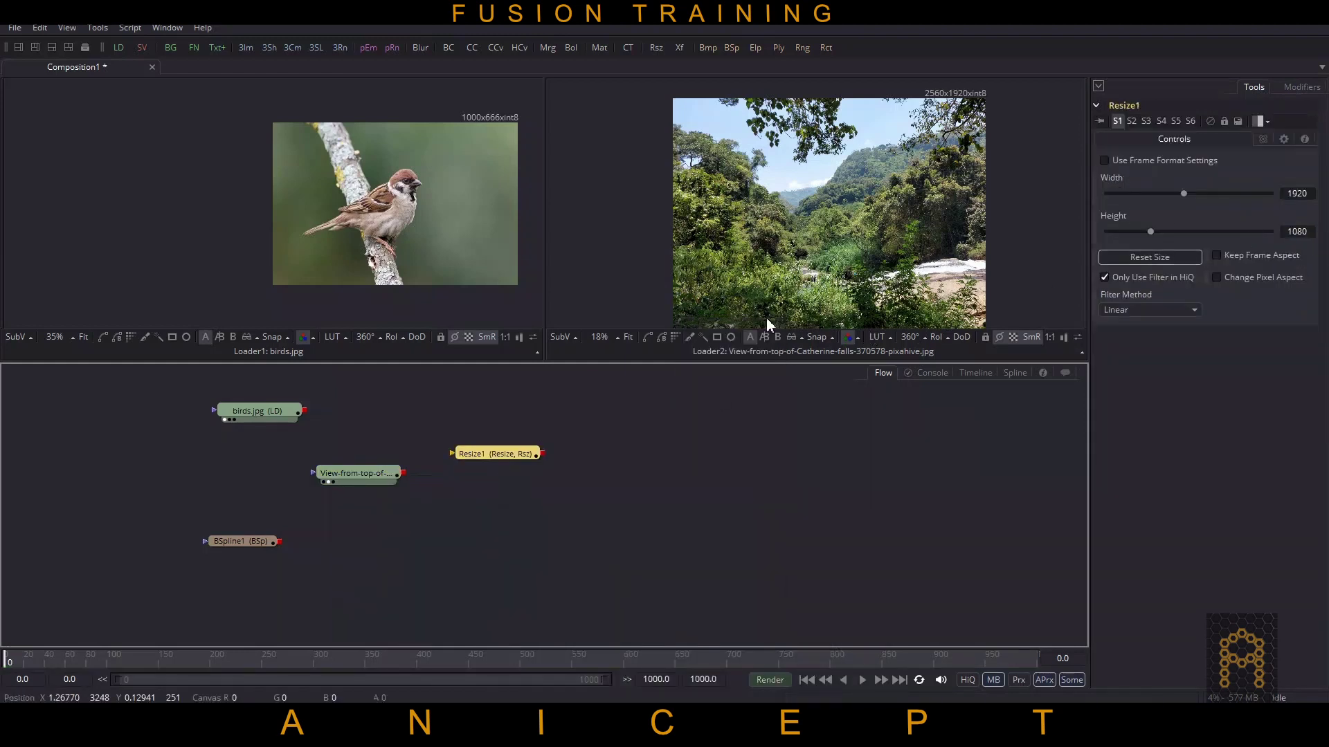
{"action": "left_click", "coordinate": [334, 460]}
{"action": "left_click_drag", "start_coordinate": [373, 456], "coordinate": [747, 268]}
{"action": "left_click", "coordinate": [469, 459]}
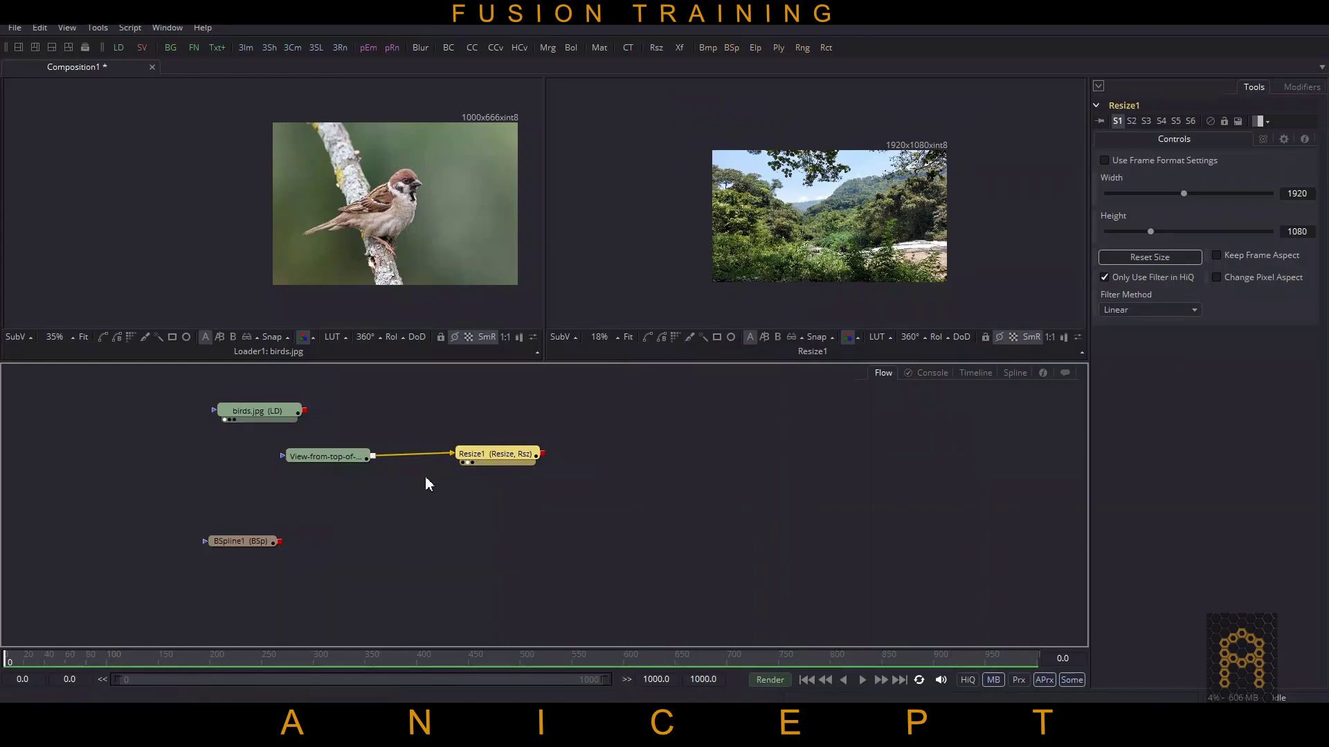
{"action": "left_click_drag", "start_coordinate": [482, 457], "coordinate": [448, 468]}
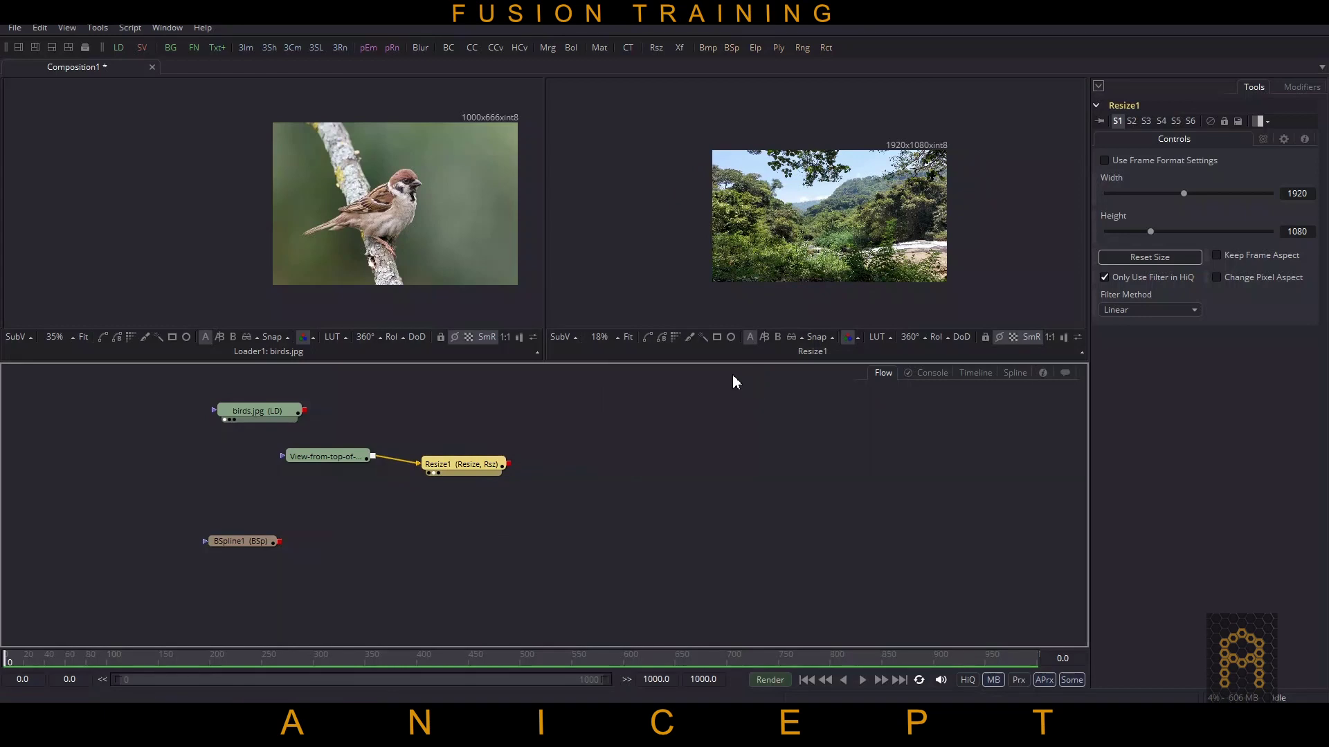
{"action": "left_click_drag", "start_coordinate": [492, 463], "coordinate": [485, 453]}
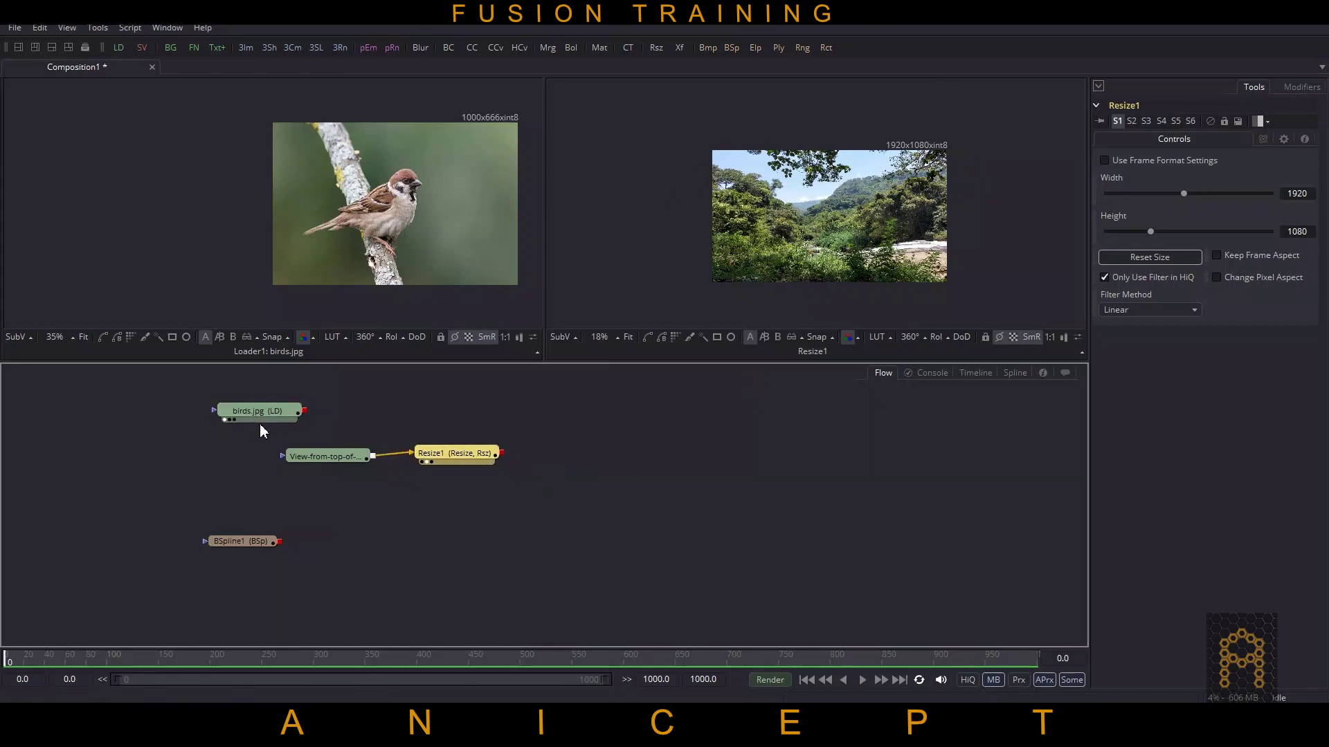
- Add a Merge node with Resize1 as background and birds.jpg as foreground, and display it in the second viewer
{"action": "left_click_drag", "start_coordinate": [261, 422], "coordinate": [576, 408]}
{"action": "left_click", "coordinate": [594, 466]}
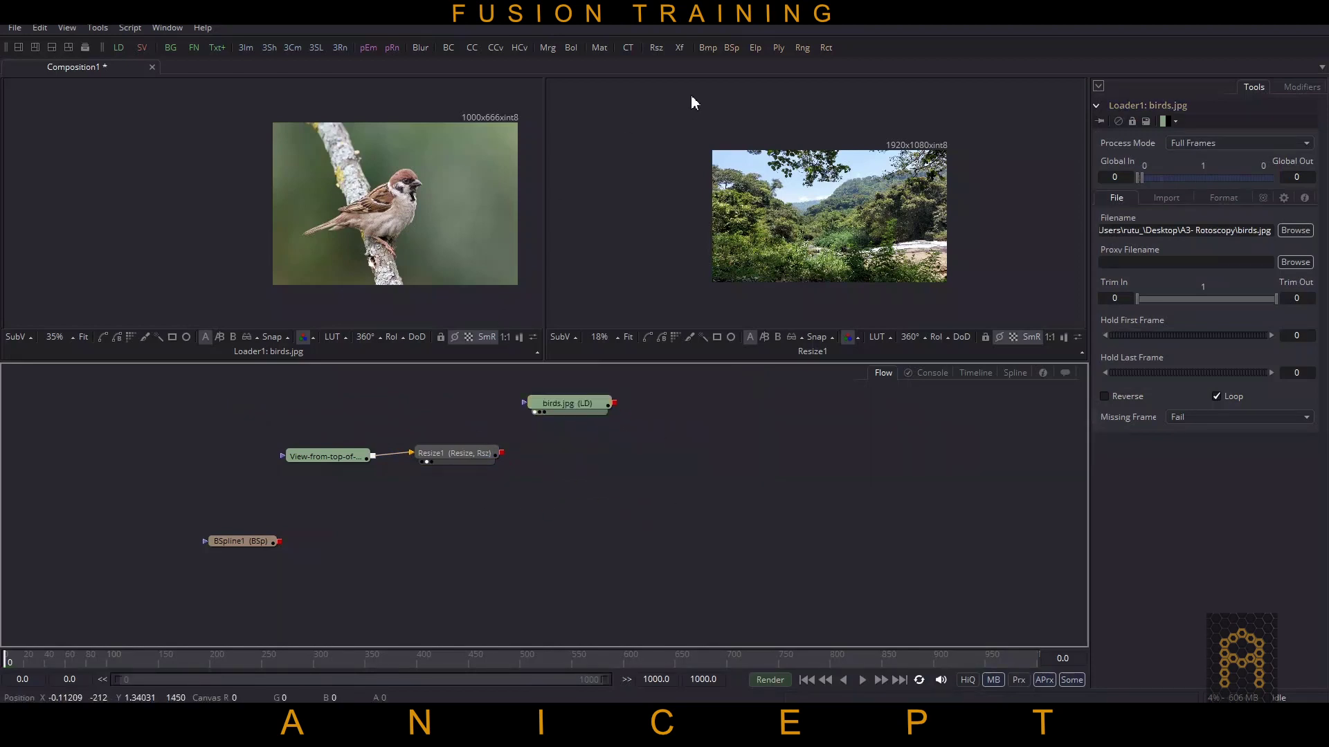
{"action": "left_click", "coordinate": [548, 48]}
{"action": "left_click_drag", "start_coordinate": [501, 453], "coordinate": [554, 469]}
{"action": "left_click_drag", "start_coordinate": [615, 403], "coordinate": [596, 468]}
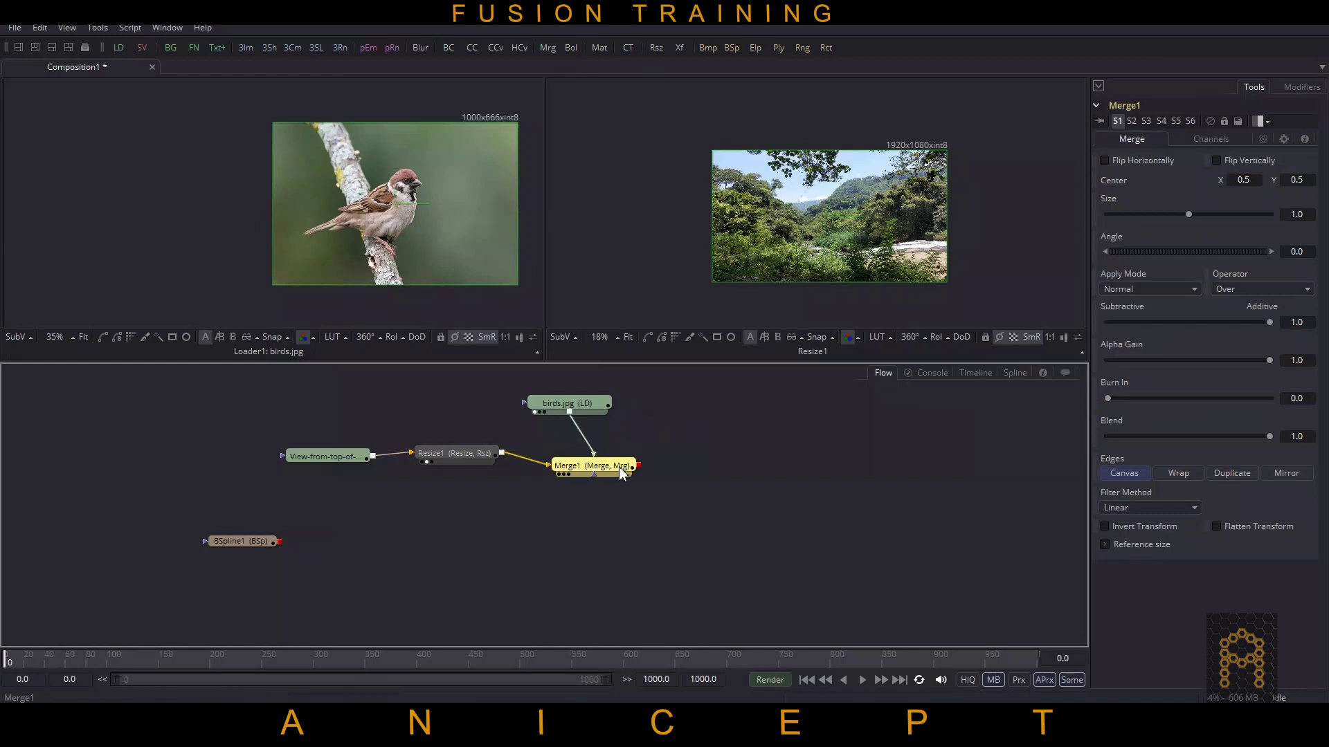
{"action": "key", "text": "2"}
{"action": "left_click", "coordinate": [773, 468]}
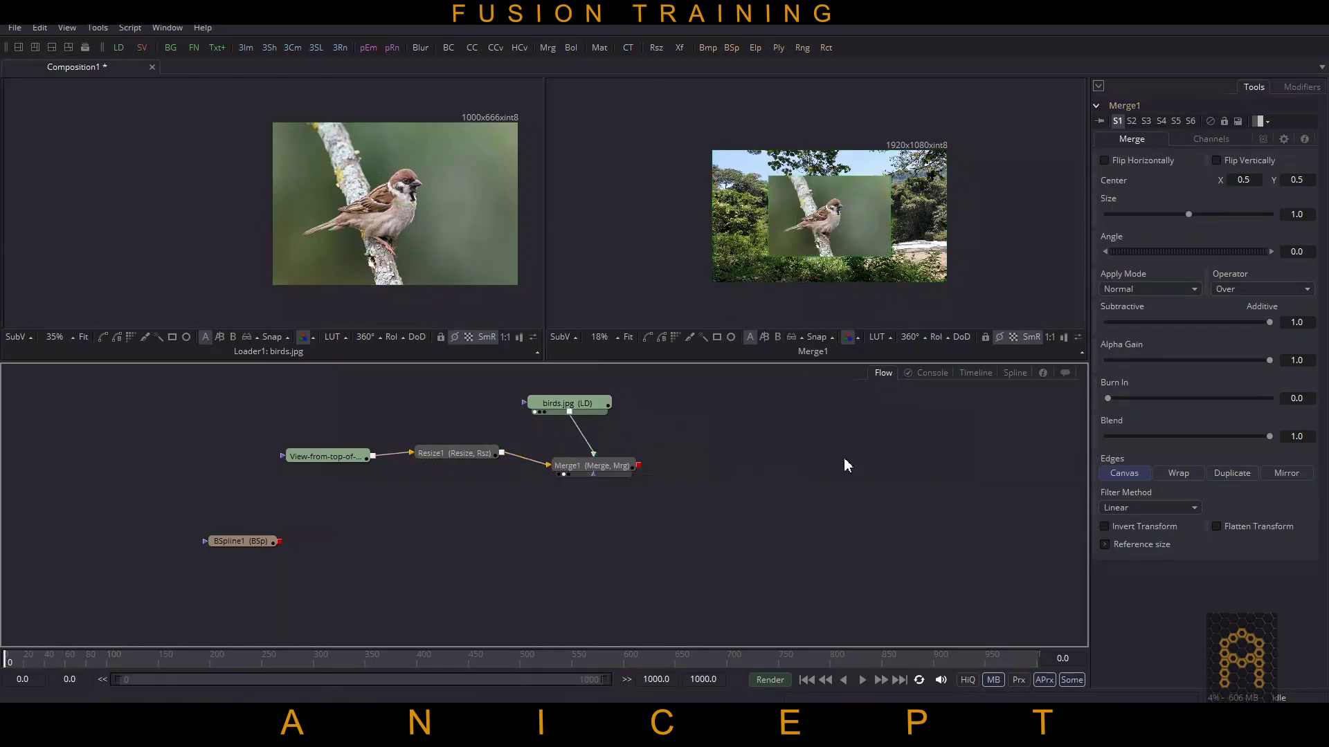
- Place BSpline1 beside birds.jpg and connect it to that loader as its mask
{"action": "left_click_drag", "start_coordinate": [845, 459], "coordinate": [833, 477]}
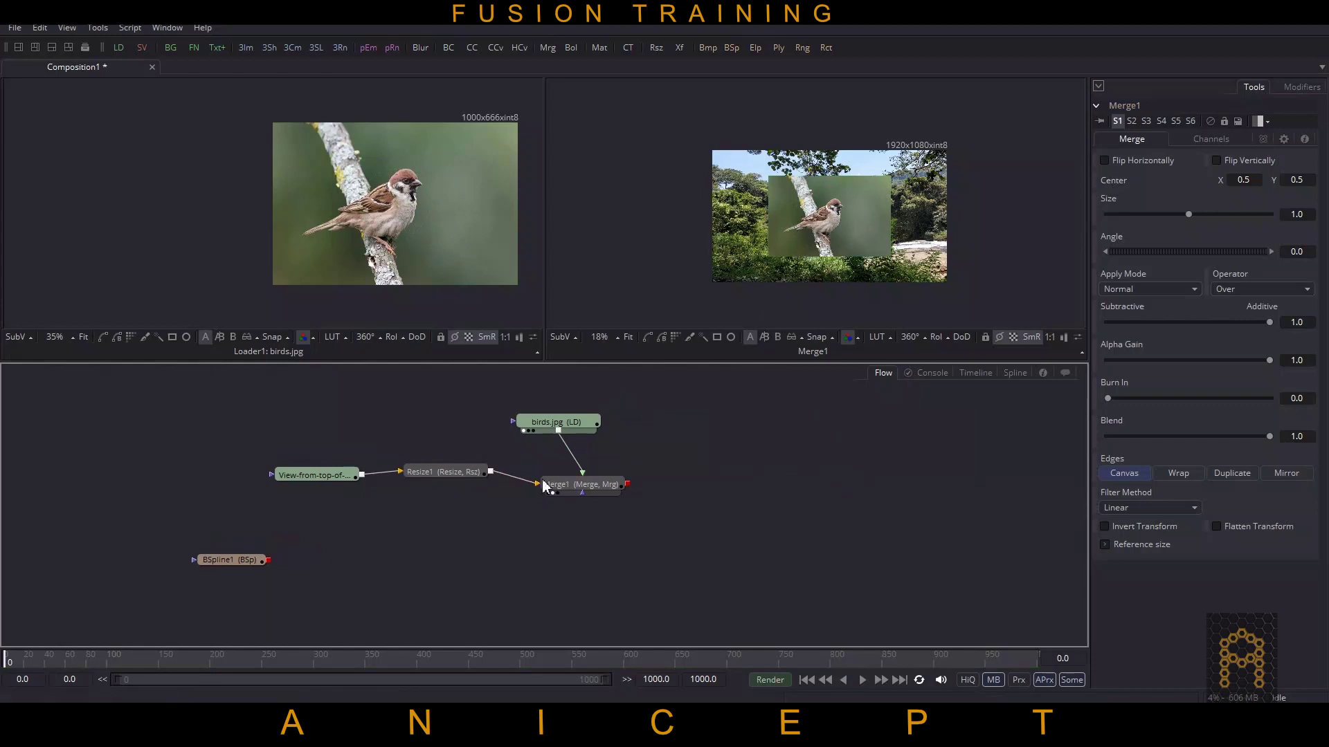
{"action": "left_click_drag", "start_coordinate": [224, 556], "coordinate": [516, 425]}
{"action": "left_click", "coordinate": [372, 418]}
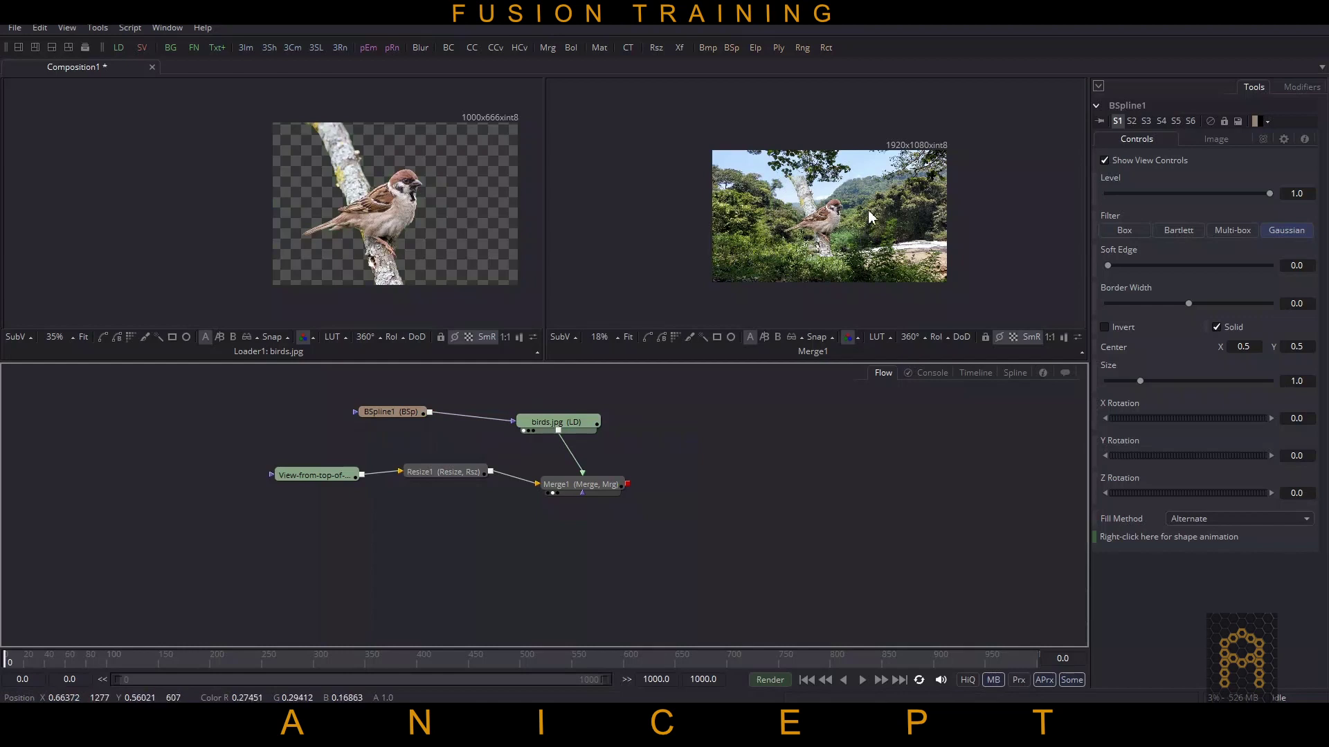
- Insert a Transform node between birds.jpg and Merge1 and enlarge the bird to size 1.718
{"action": "left_click_drag", "start_coordinate": [554, 427], "coordinate": [542, 425]}
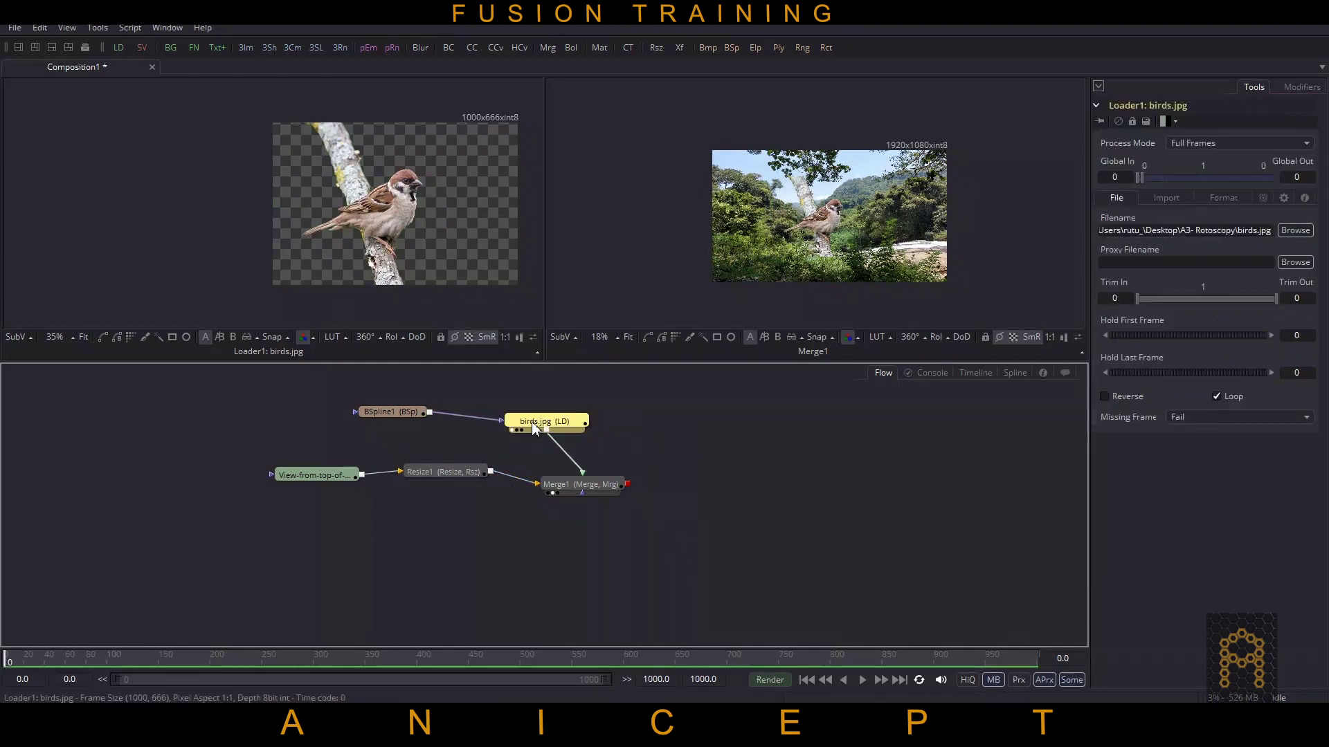
{"action": "left_click", "coordinate": [679, 47]}
{"action": "left_click_drag", "start_coordinate": [586, 456], "coordinate": [610, 456]}
{"action": "left_click_drag", "start_coordinate": [1188, 254], "coordinate": [1202, 252]}
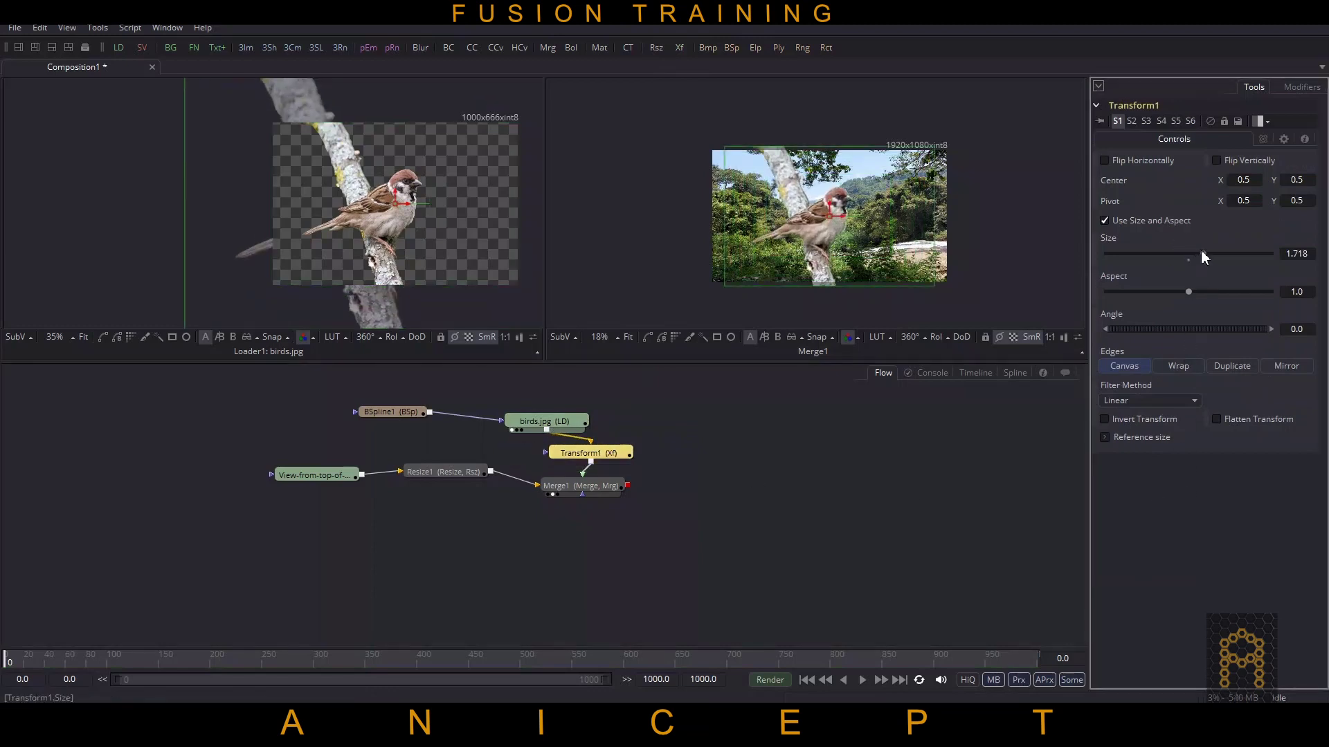
{"action": "left_click", "coordinate": [975, 448]}
{"action": "scroll", "coordinate": [891, 237], "scroll_direction": "up", "scroll_amount": 3}
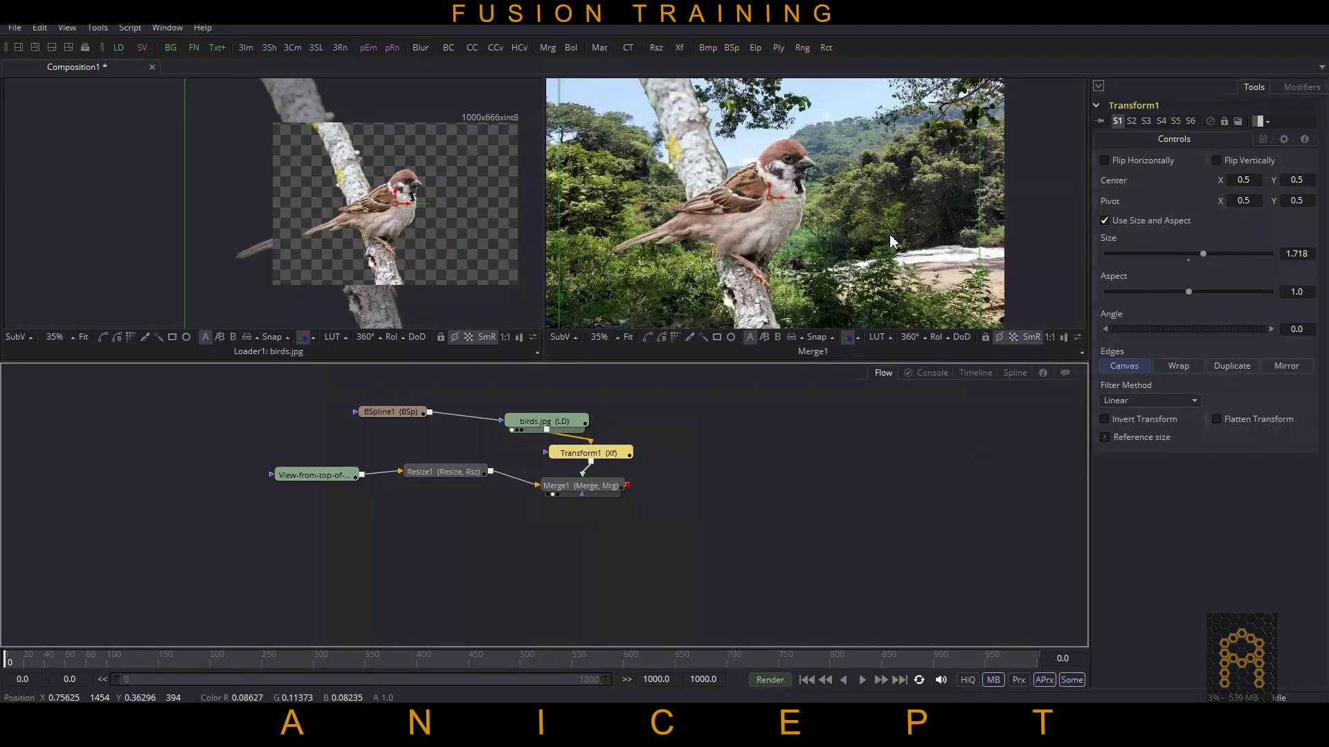
- Spread out the background nodes, insert a Blur node between the landscape loader and Resize1, and set its blur size to 6.0
{"action": "scroll", "coordinate": [890, 240], "scroll_direction": "down", "scroll_amount": 2}
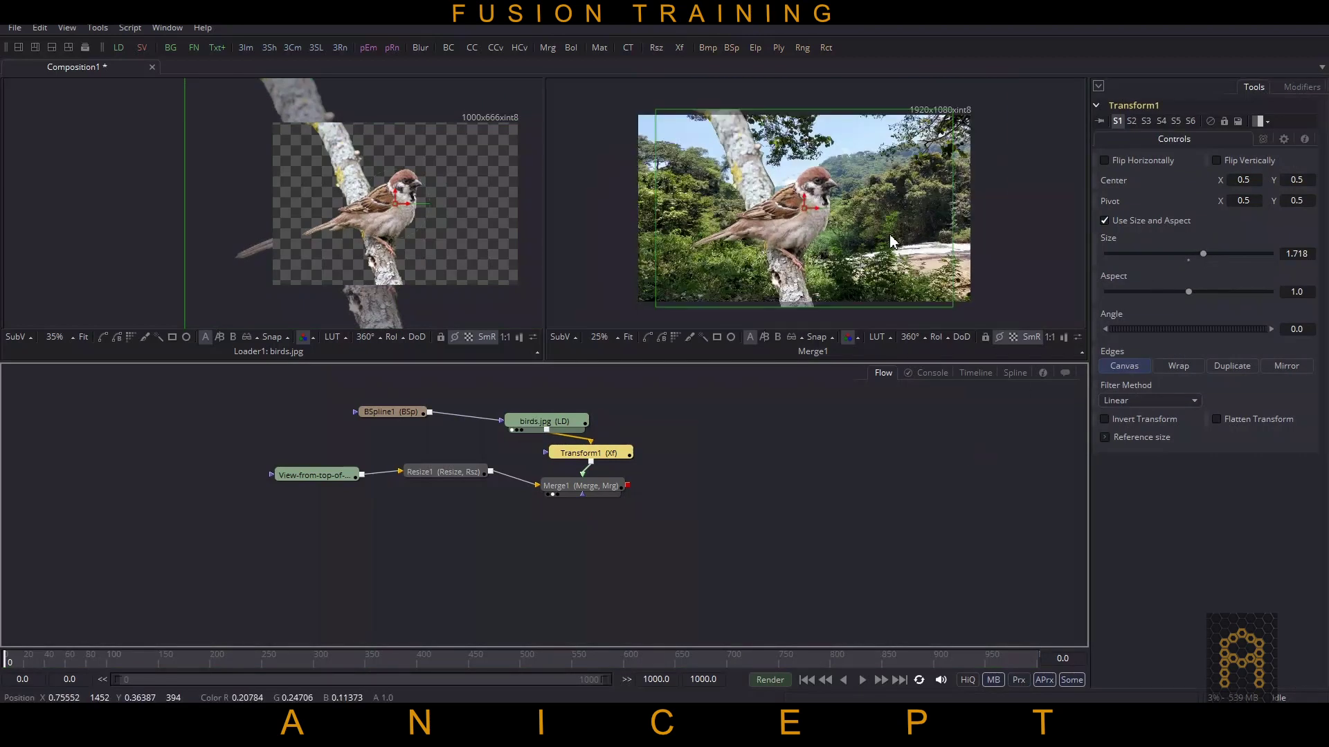
{"action": "left_click", "coordinate": [782, 440]}
{"action": "left_click_drag", "start_coordinate": [430, 485], "coordinate": [371, 522]}
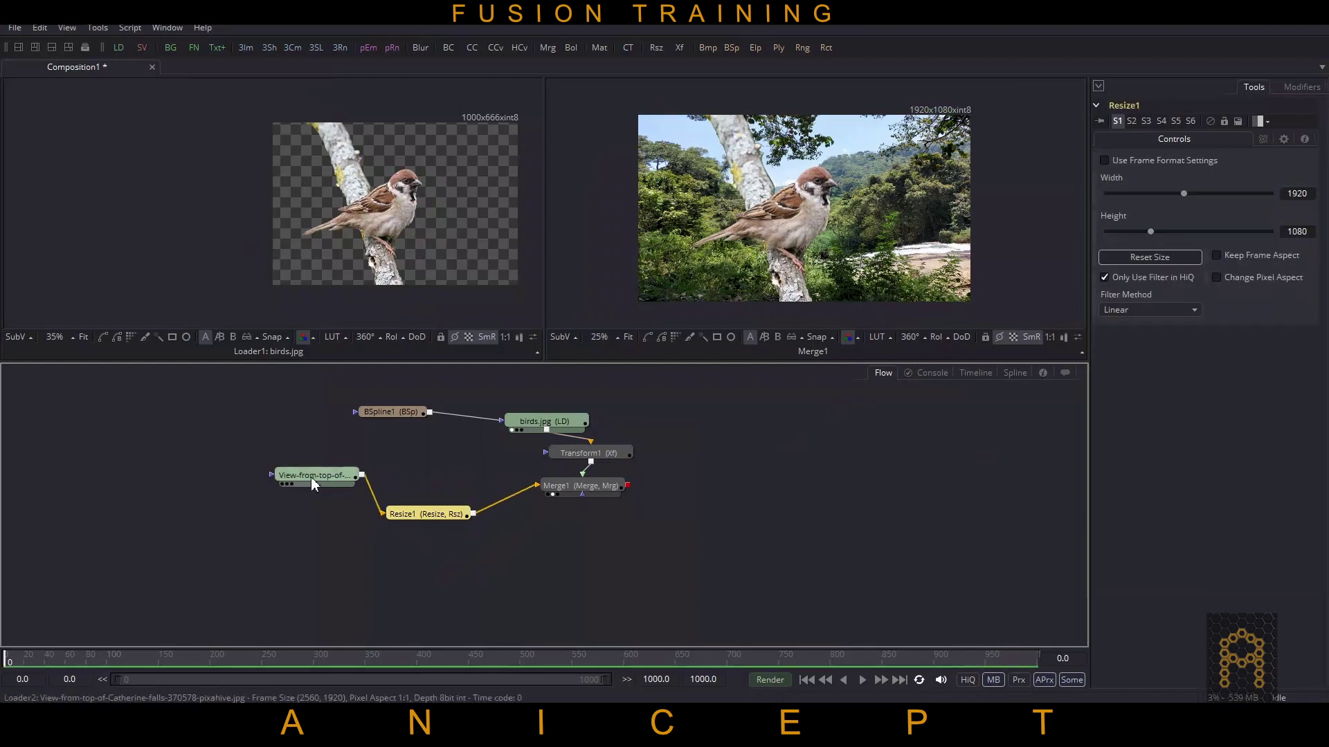
{"action": "left_click_drag", "start_coordinate": [310, 476], "coordinate": [214, 505]}
{"action": "left_click_drag", "start_coordinate": [366, 516], "coordinate": [371, 509]}
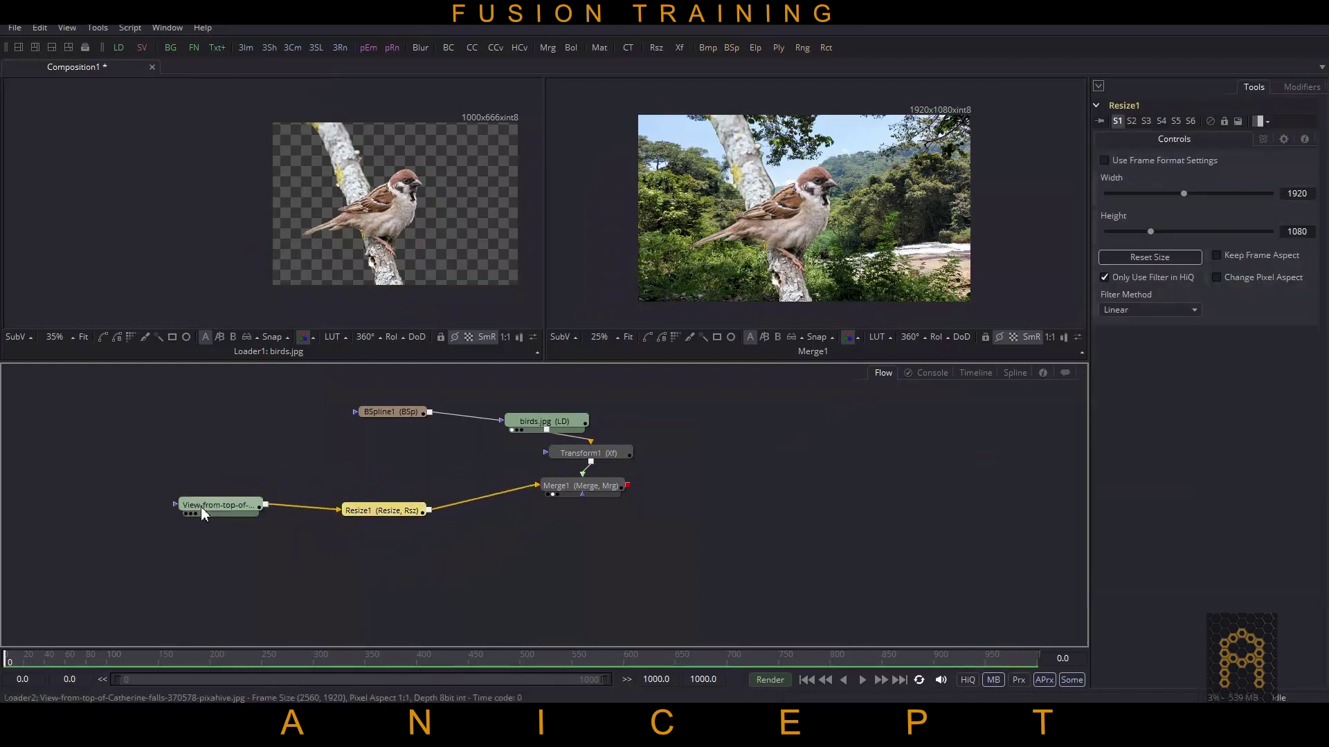
{"action": "left_click_drag", "start_coordinate": [201, 506], "coordinate": [165, 513]}
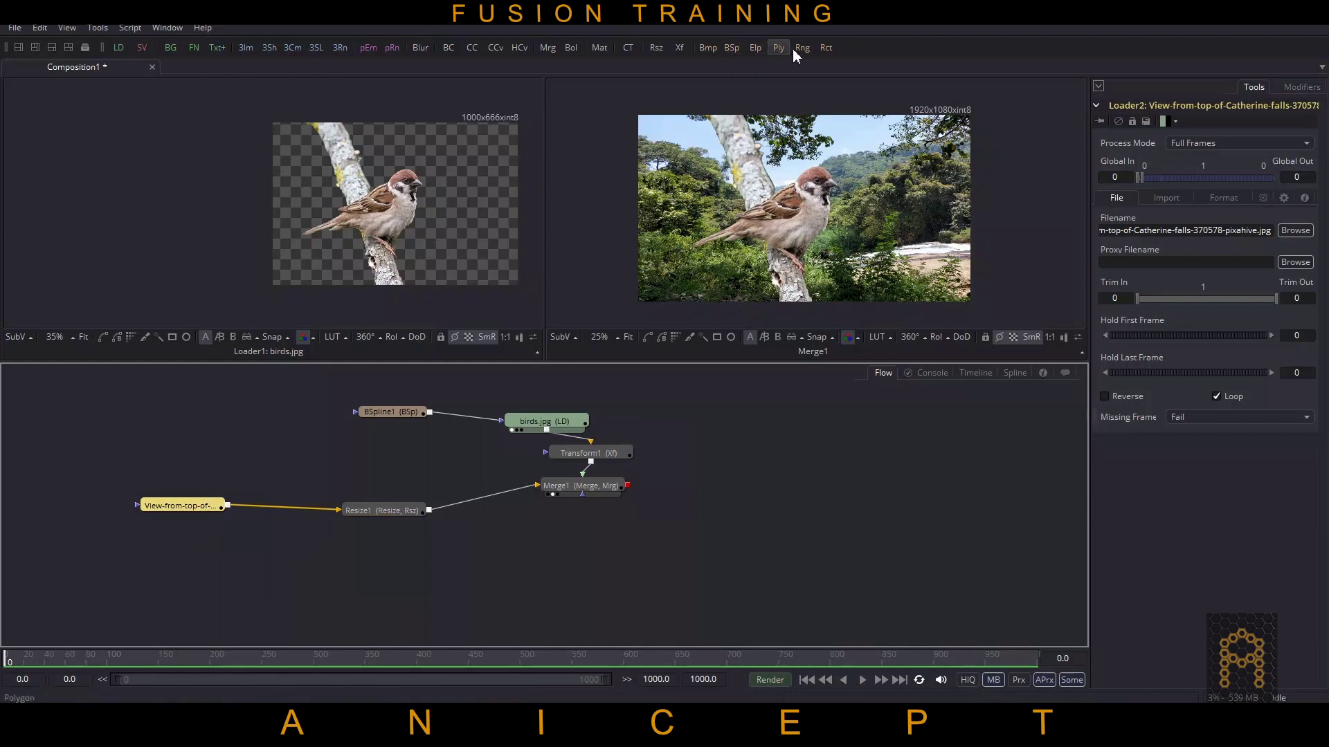
{"action": "left_click", "coordinate": [420, 49]}
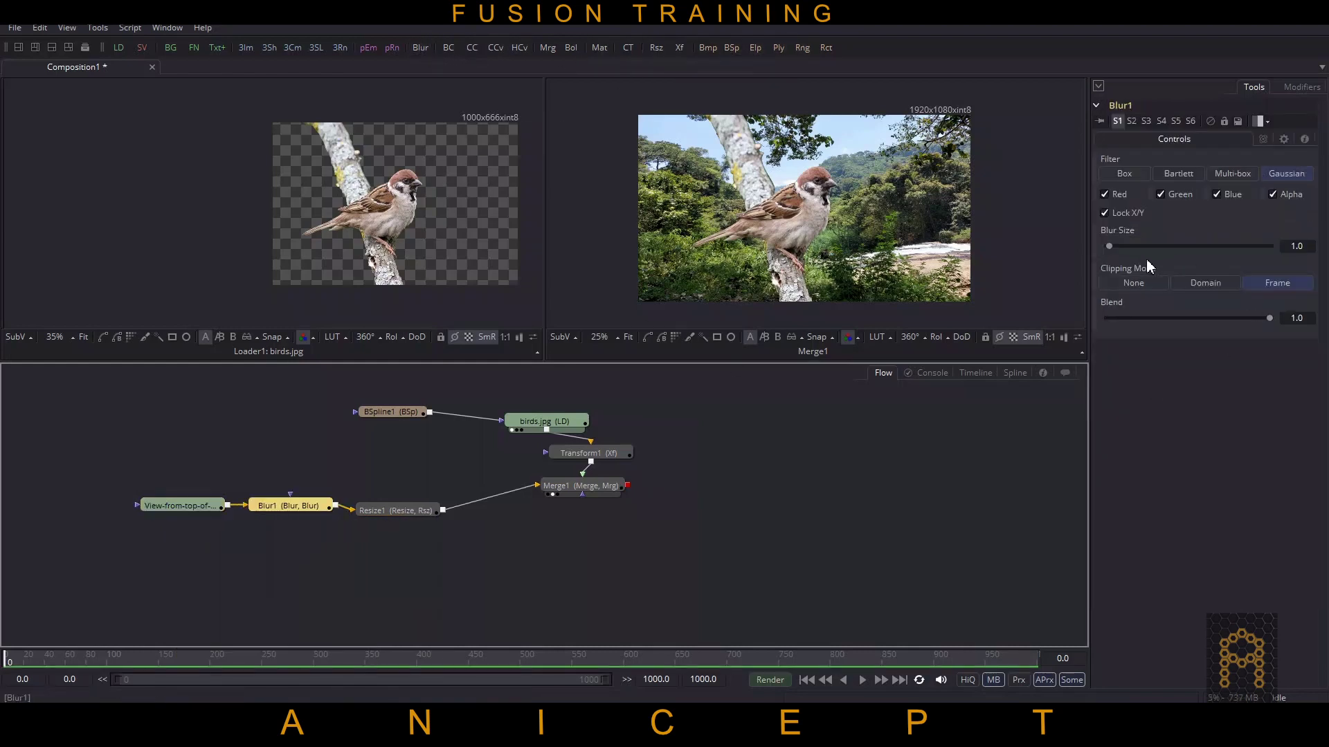
{"action": "left_click_drag", "start_coordinate": [1111, 251], "coordinate": [1124, 251]}
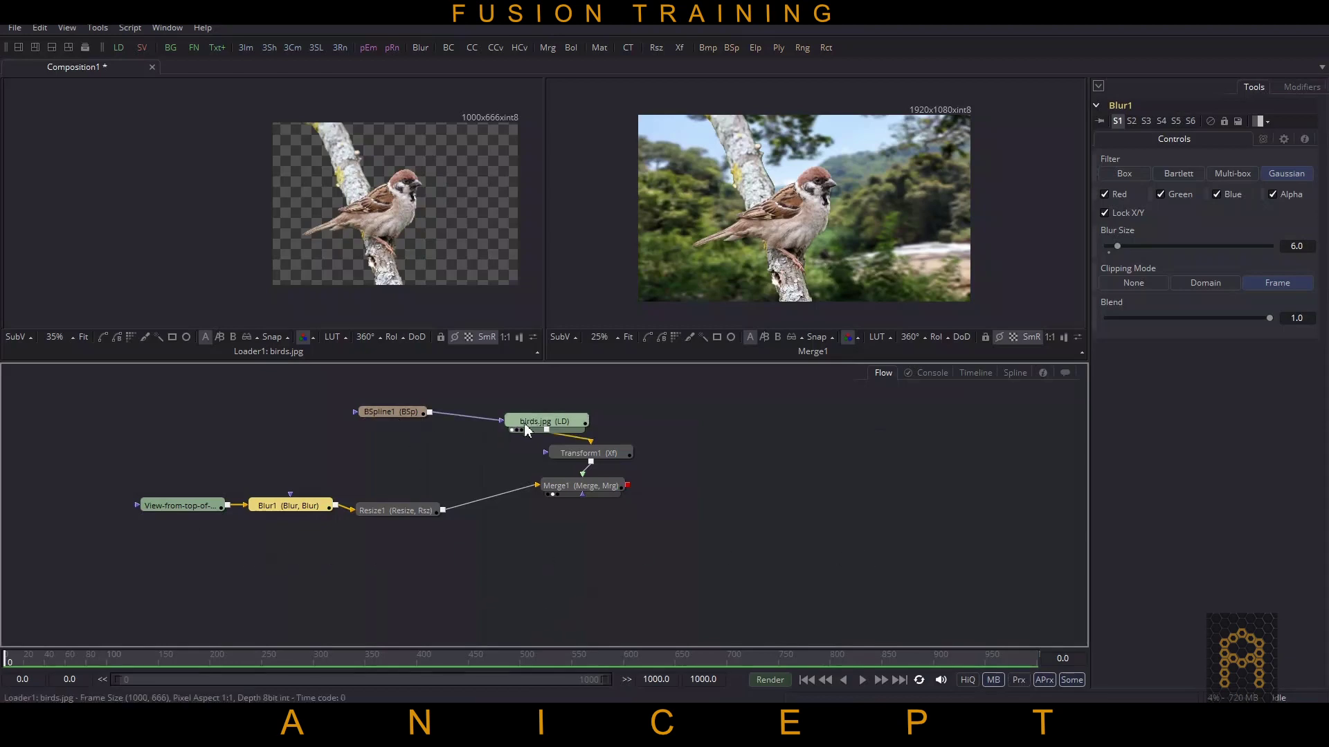
- Duplicate the birds.jpg loader, place the unmasked copy above the landscape loader, and display it in the first viewer
{"action": "left_click", "coordinate": [544, 422]}
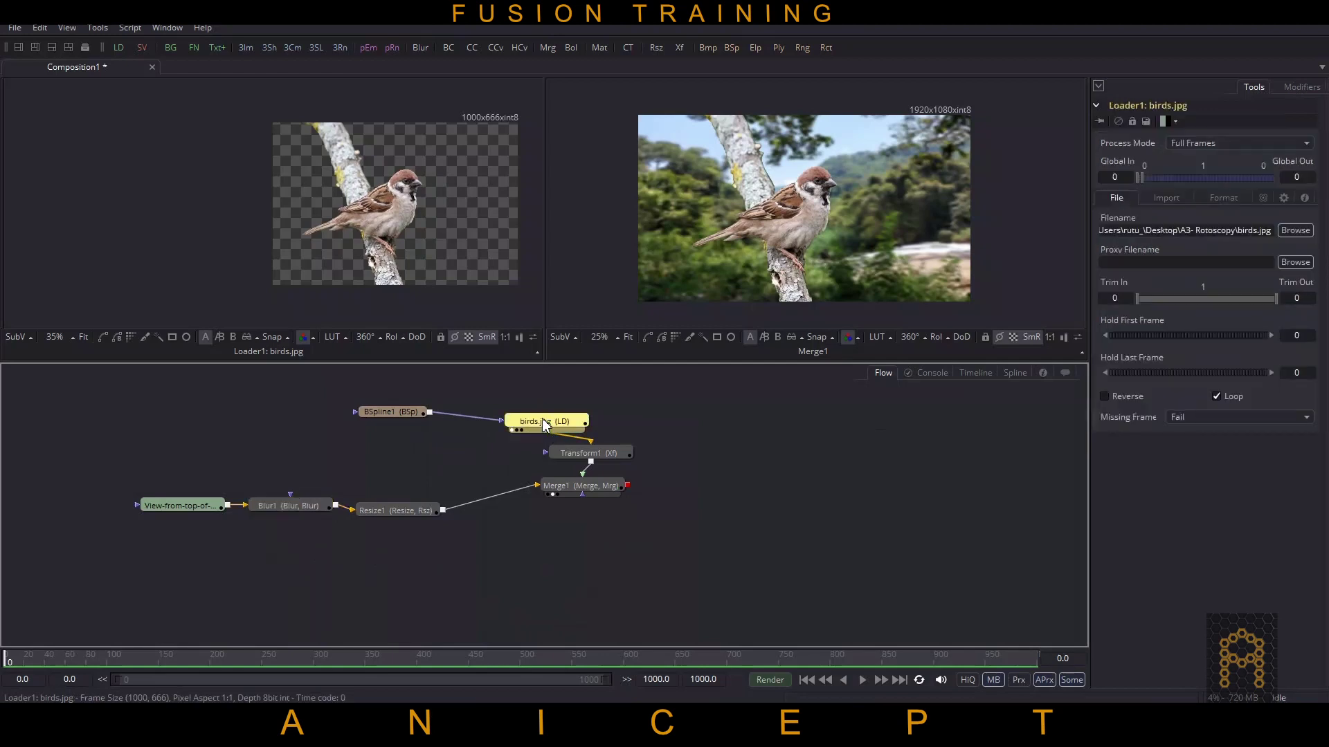
{"action": "left_click", "coordinate": [694, 523]}
{"action": "key", "text": "ctrl+v"}
{"action": "left_click_drag", "start_coordinate": [694, 523], "coordinate": [236, 420]}
{"action": "key", "text": "1"}
{"action": "left_click_drag", "start_coordinate": [385, 227], "coordinate": [278, 231]}
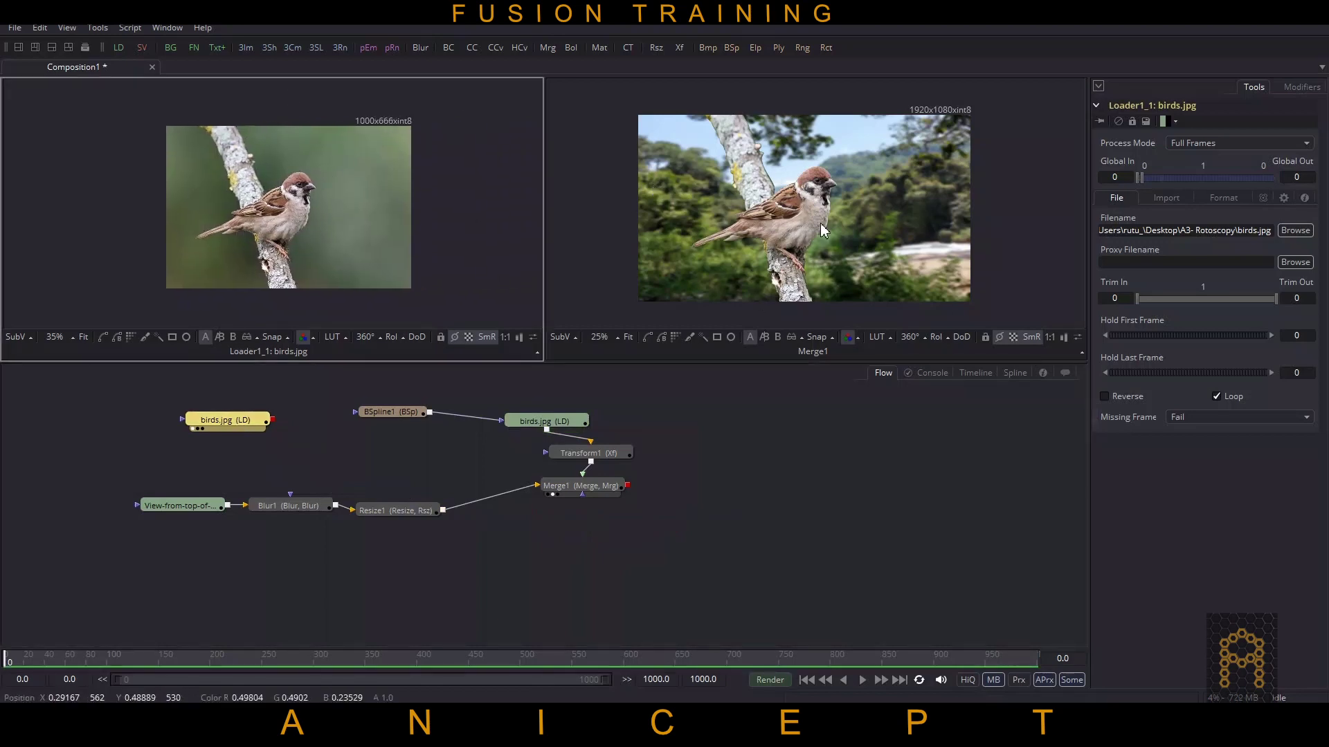
{"action": "left_click", "coordinate": [625, 590]}
{"action": "left_click", "coordinate": [119, 47]}
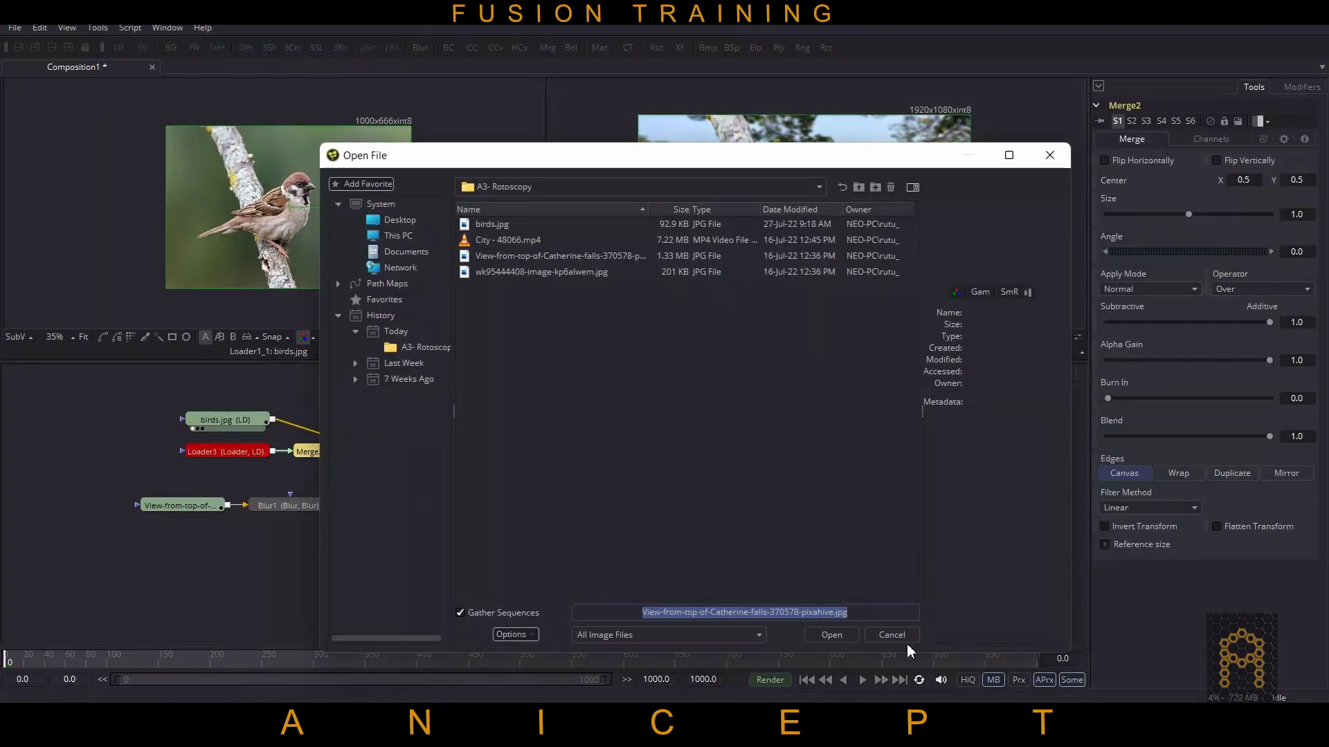
{"action": "left_click", "coordinate": [899, 638]}
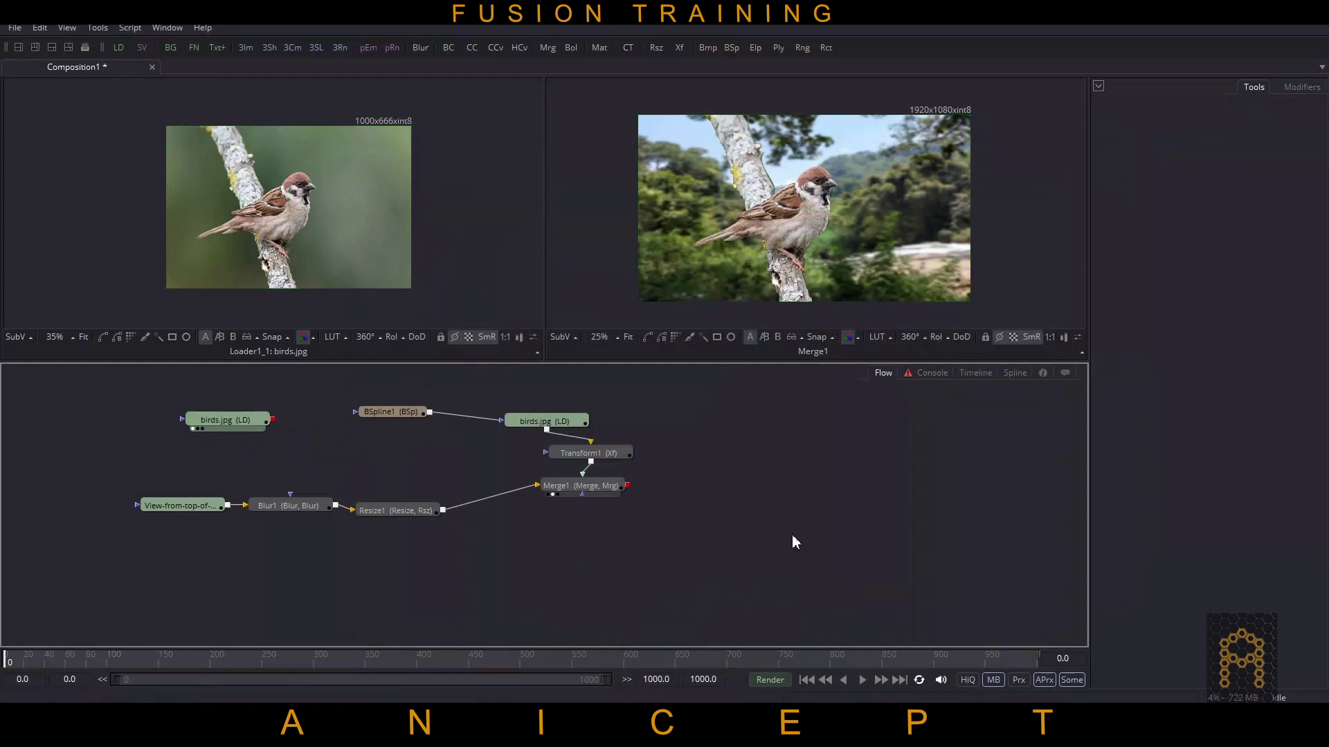
- Add a Loader with the jungle image wk95444408-image-kp6alwem.jpg and place it below the landscape loader
{"action": "left_click", "coordinate": [119, 47]}
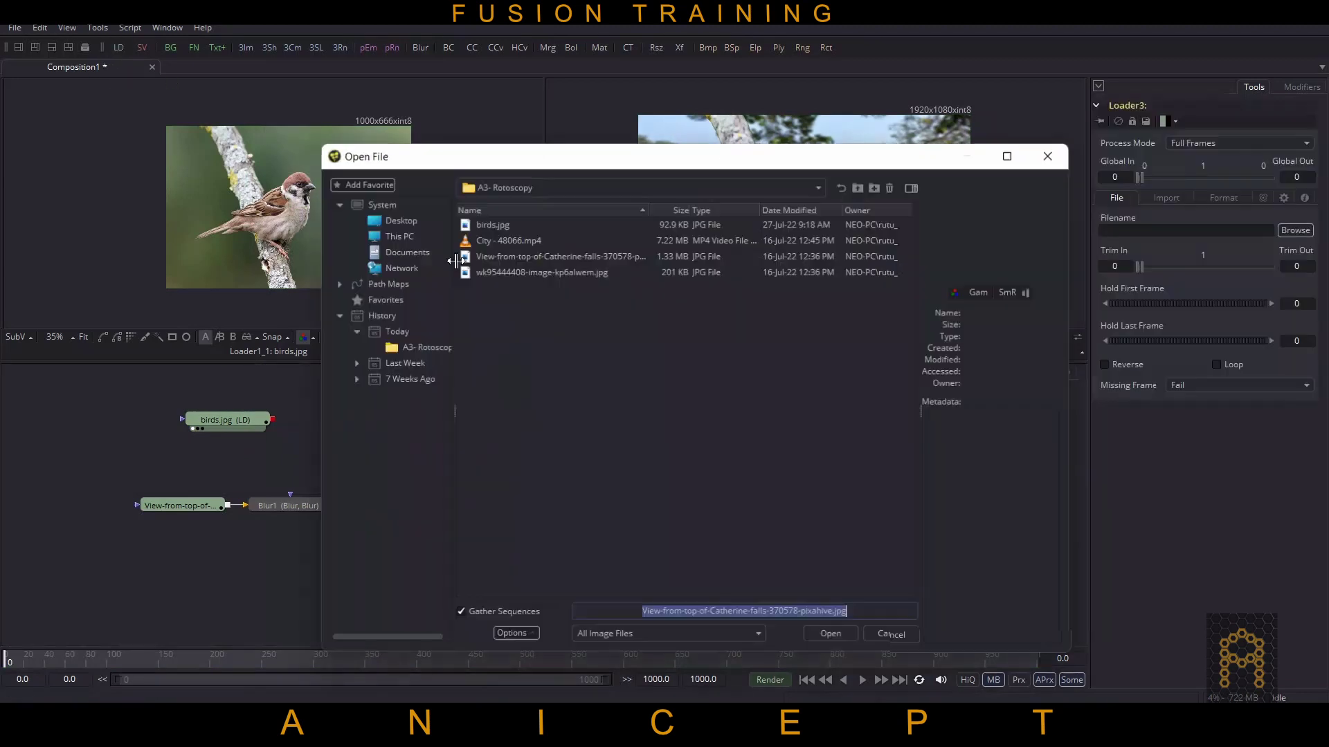
{"action": "left_click", "coordinate": [524, 259]}
{"action": "left_click", "coordinate": [523, 272]}
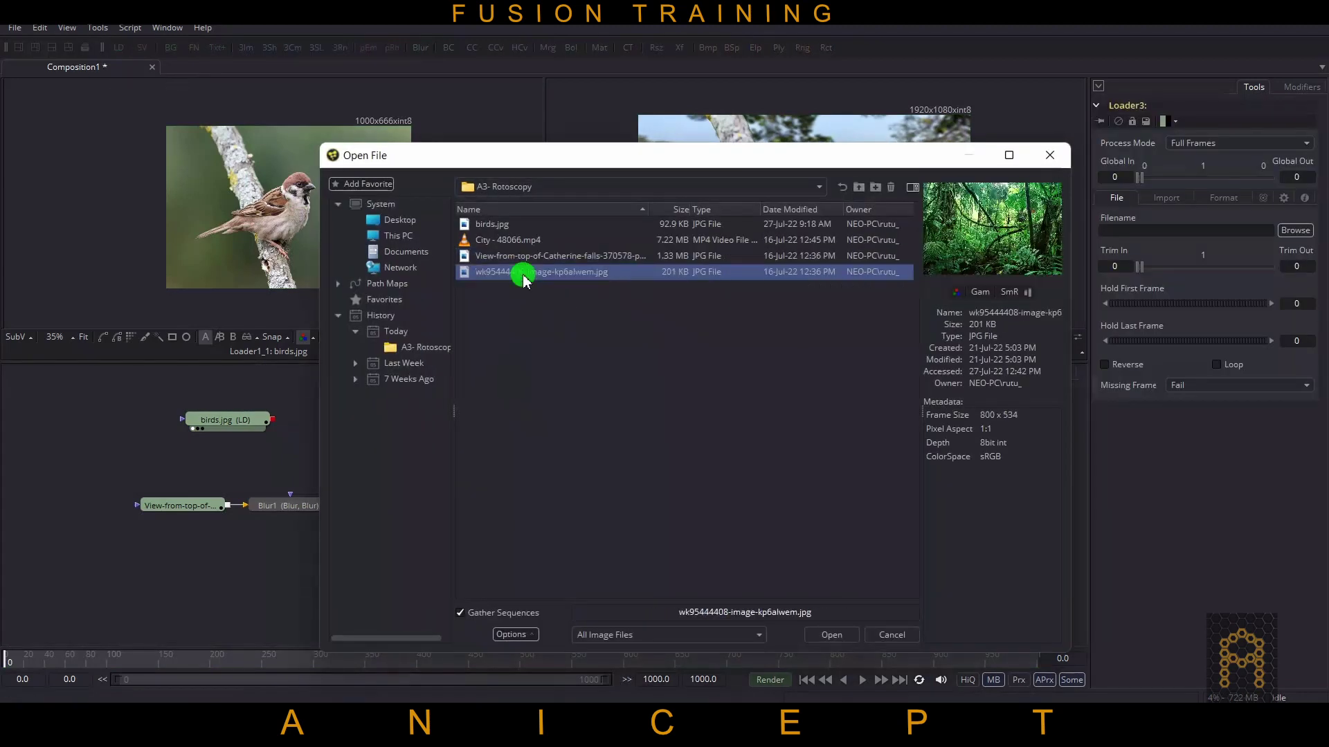
{"action": "left_click", "coordinate": [822, 634]}
{"action": "left_click", "coordinate": [166, 581]}
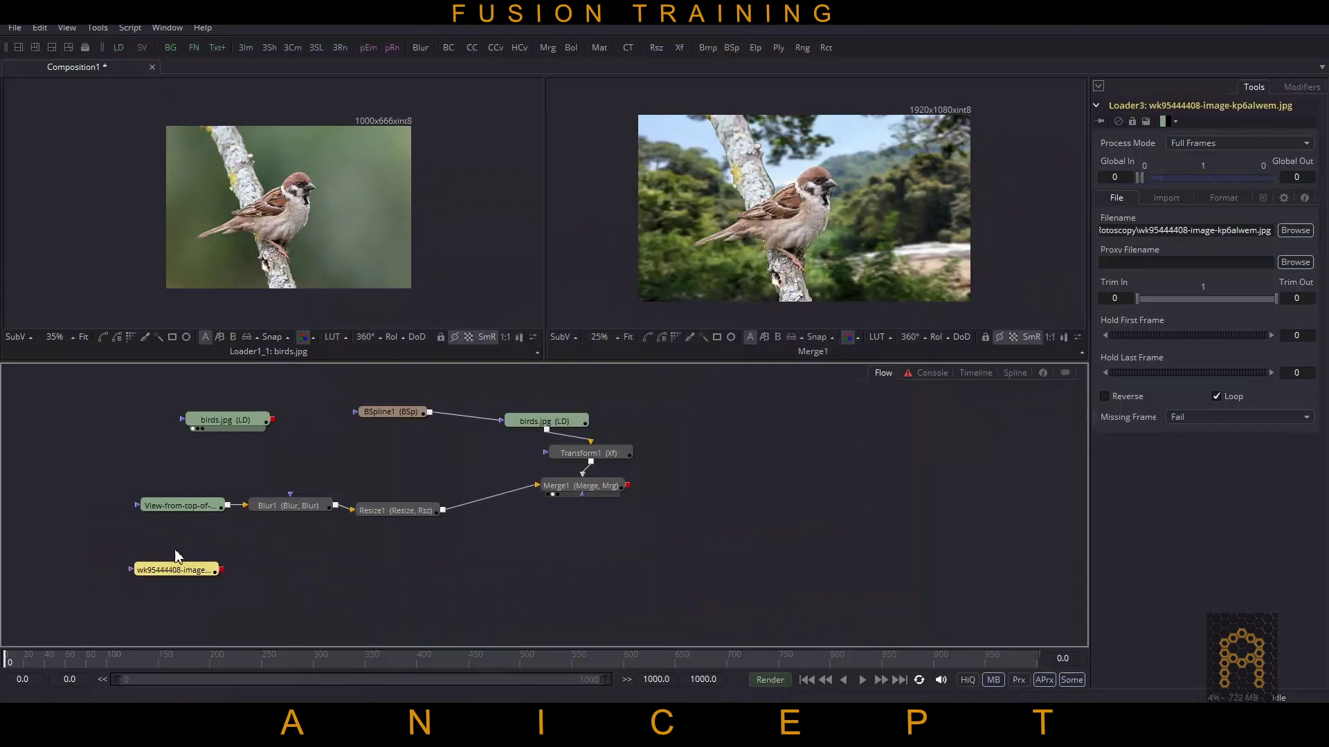
- Replace the background by feeding Blur1 from the jungle image loader and setting the Catherine falls loader aside
{"action": "left_click_drag", "start_coordinate": [182, 506], "coordinate": [116, 485]}
{"action": "left_click_drag", "start_coordinate": [245, 511], "coordinate": [157, 532]}
{"action": "left_click_drag", "start_coordinate": [207, 573], "coordinate": [252, 508]}
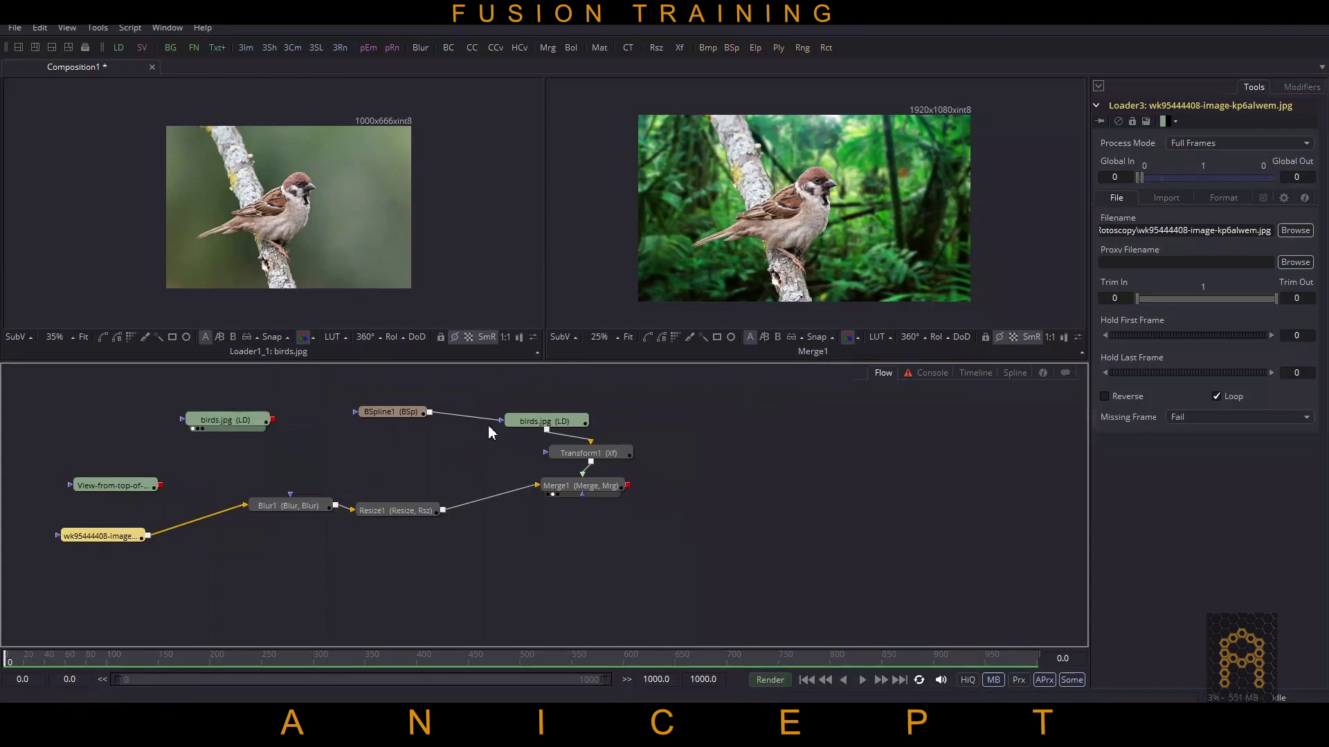
- Insert a Color Corrector between the masked birds.jpg and Transform1 and tint the bird green with strength 0.1687
{"action": "left_click_drag", "start_coordinate": [514, 422], "coordinate": [492, 410]}
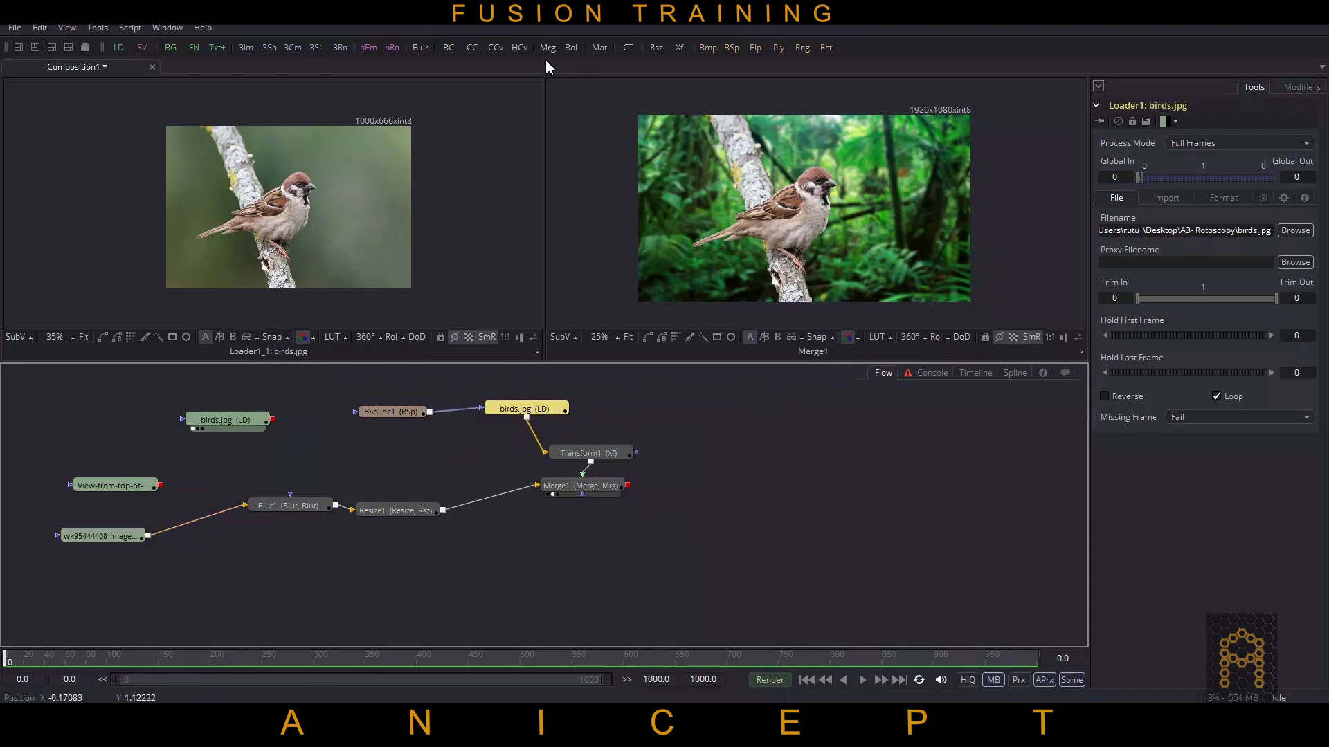
{"action": "left_click", "coordinate": [472, 47]}
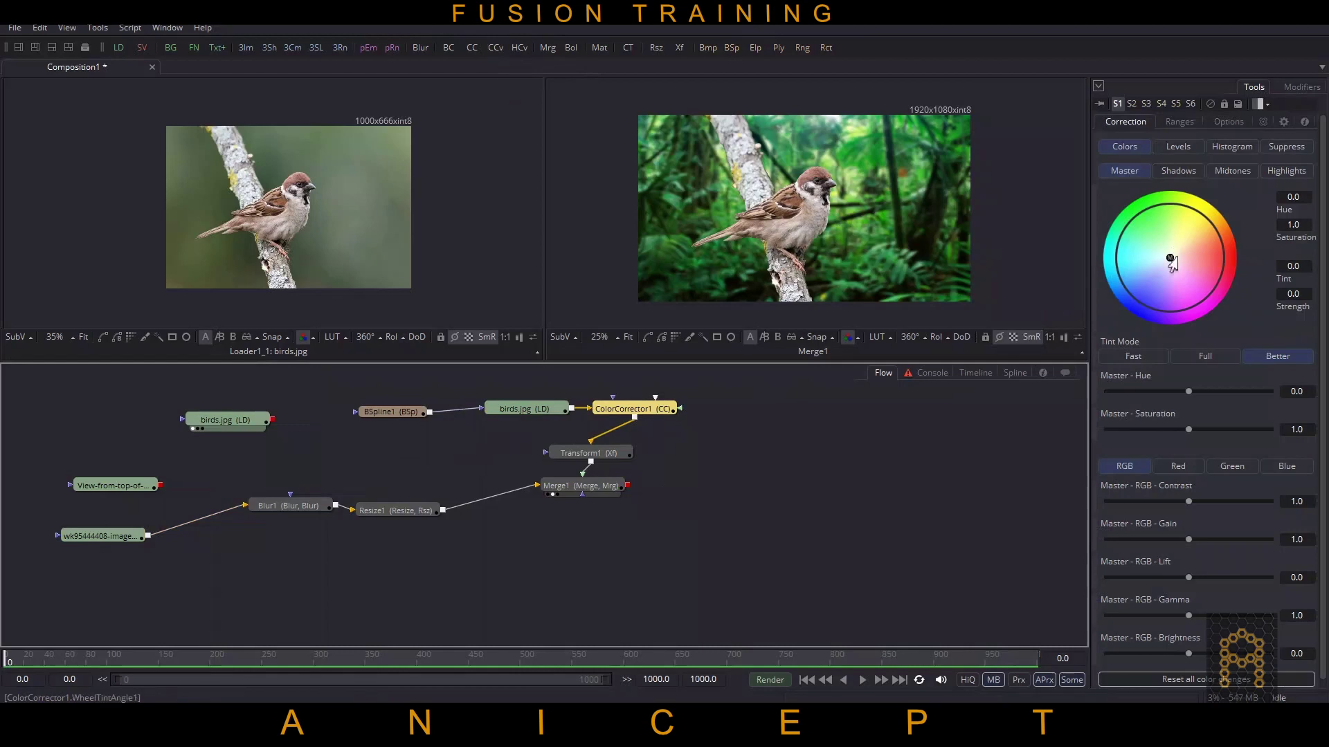
{"action": "left_click_drag", "start_coordinate": [1169, 263], "coordinate": [1166, 252]}
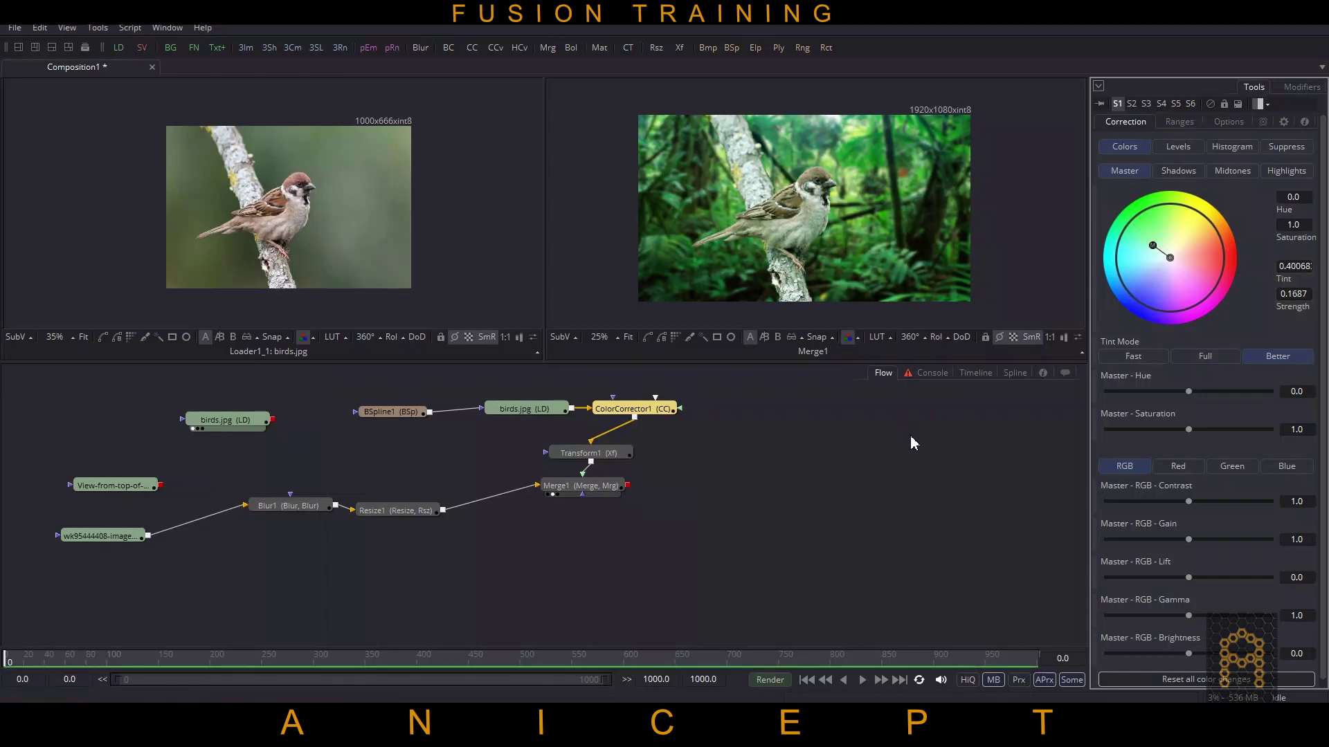
- Toggle the Color Corrector off and on to compare the bird's tint, and delete the node
{"action": "left_click", "coordinate": [1210, 104]}
{"action": "left_click", "coordinate": [1209, 104]}
{"action": "left_click", "coordinate": [1210, 104]}
{"action": "left_click", "coordinate": [1210, 105]}
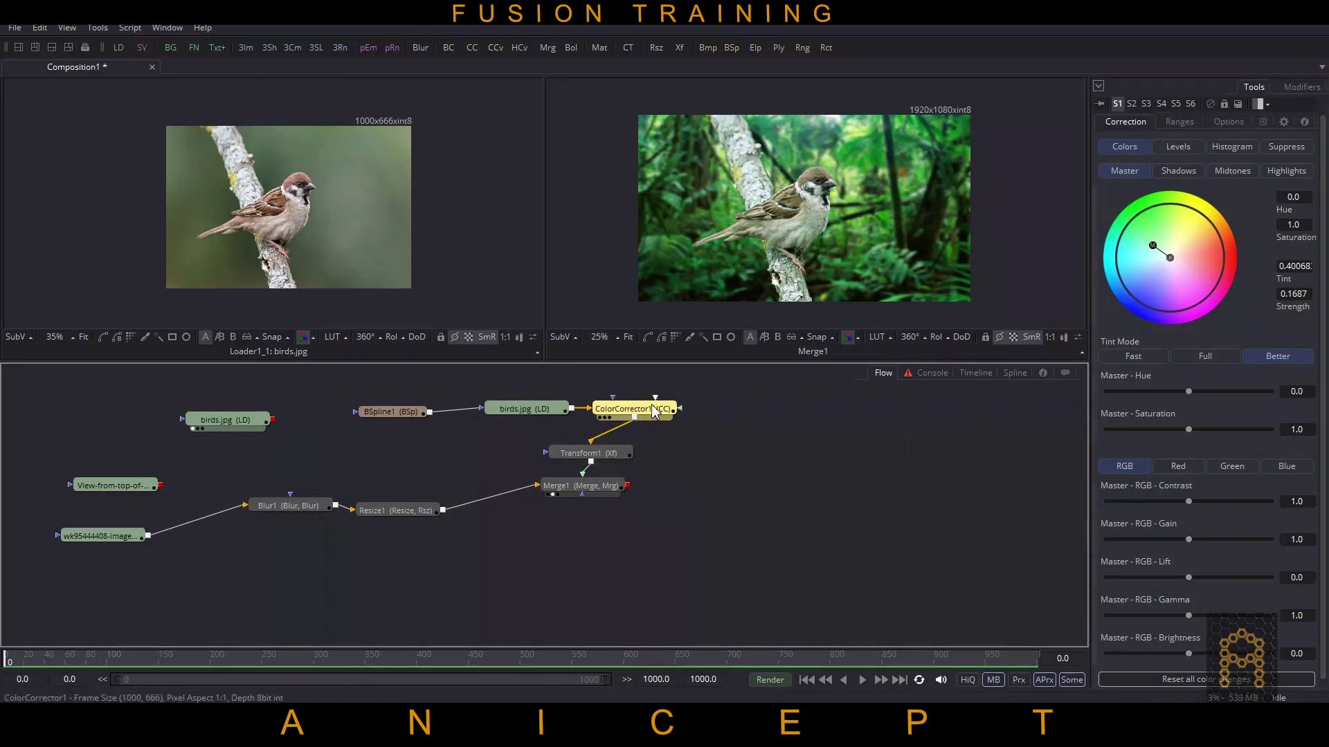
{"action": "key", "text": "Delete"}
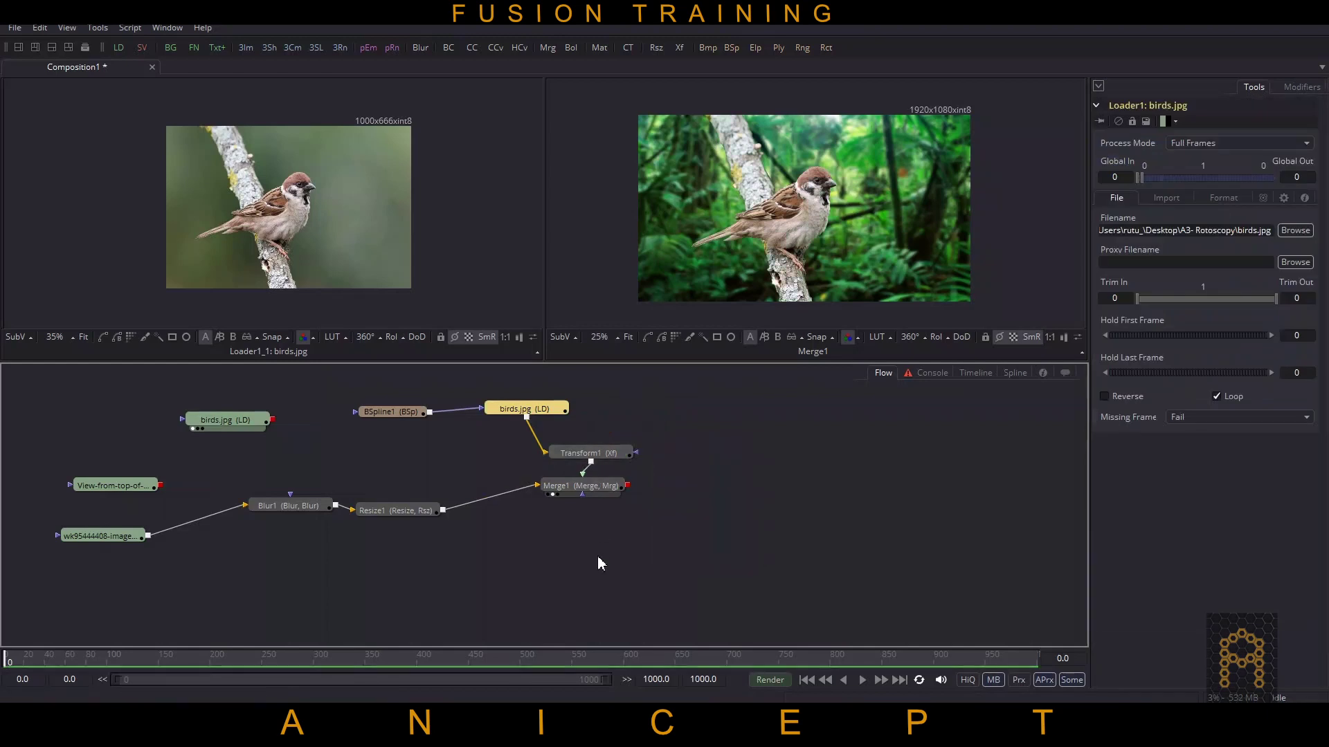
- Tidy the flow by moving the unused Catherine falls loader beside the birds.jpg copy and raising BSpline1
{"action": "left_click", "coordinate": [490, 519]}
{"action": "left_click_drag", "start_coordinate": [480, 537], "coordinate": [545, 553]}
{"action": "left_click_drag", "start_coordinate": [183, 504], "coordinate": [162, 448]}
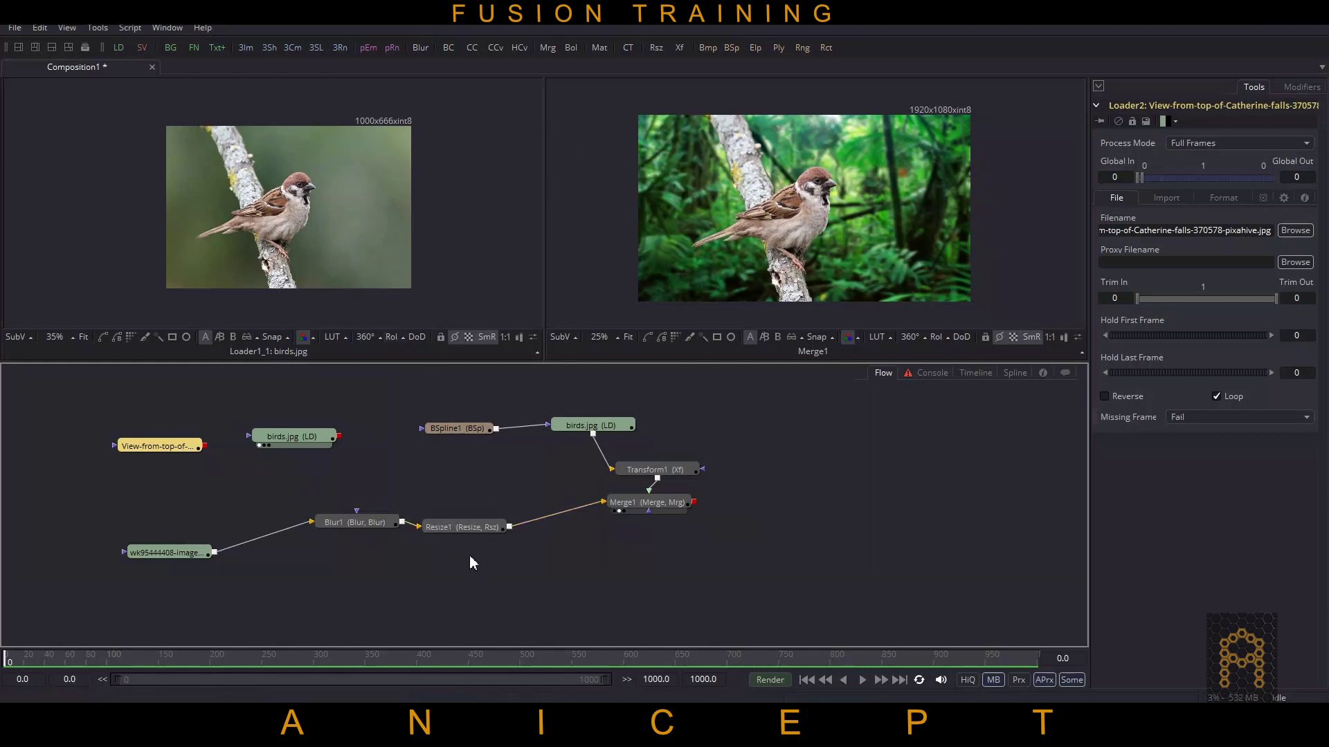
{"action": "left_click_drag", "start_coordinate": [476, 433], "coordinate": [482, 417]}
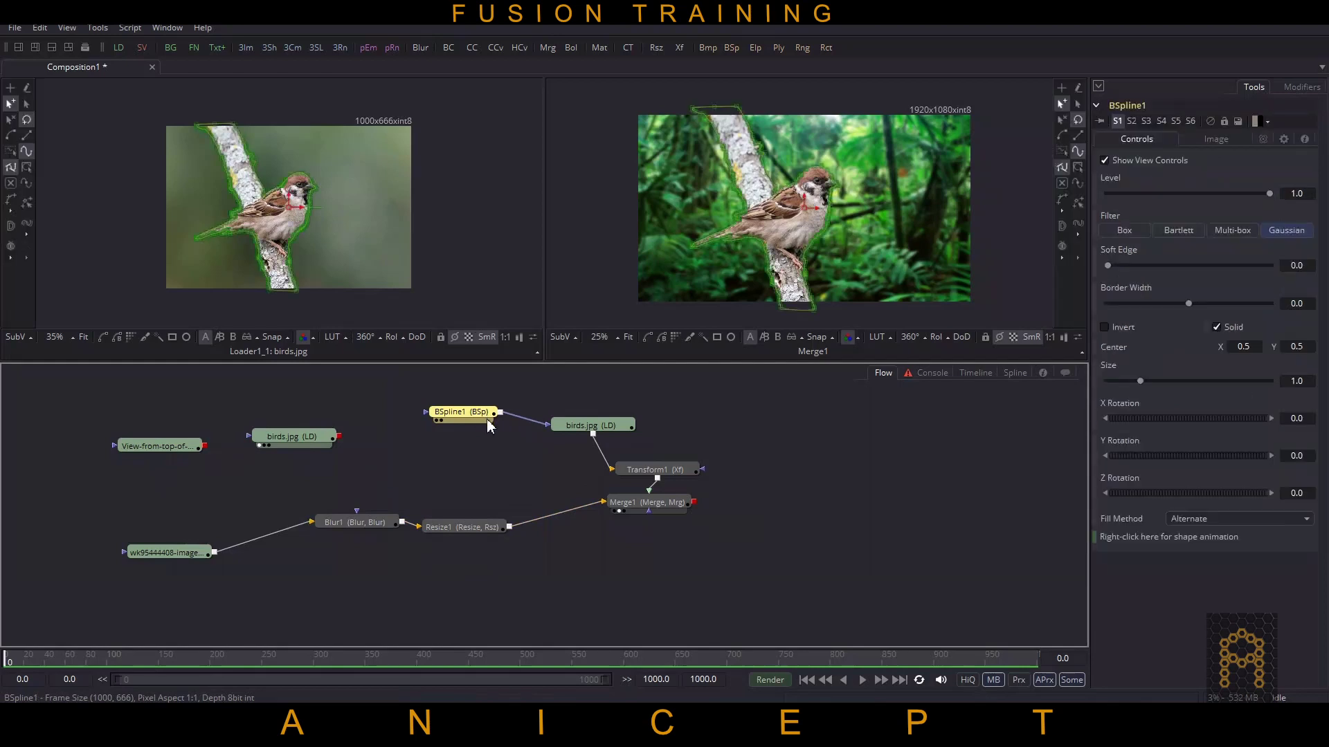
{"action": "left_click", "coordinate": [865, 528]}
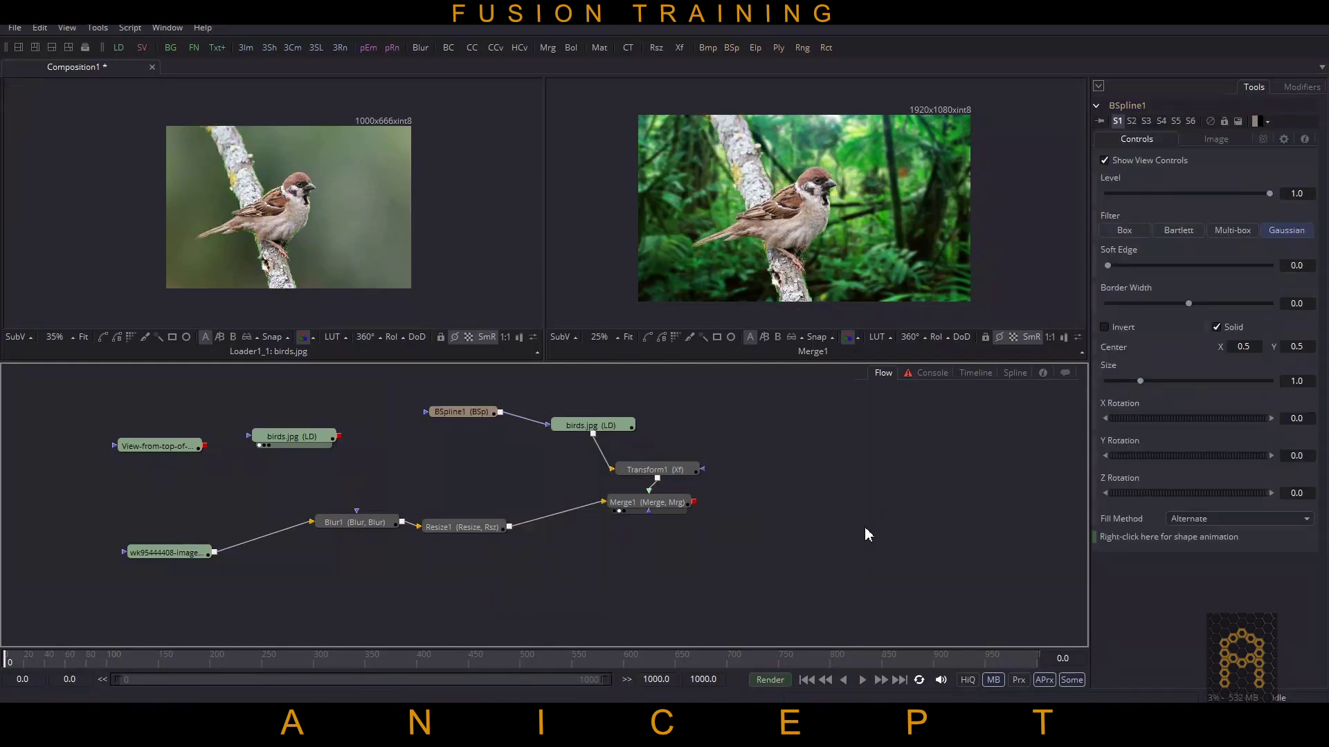